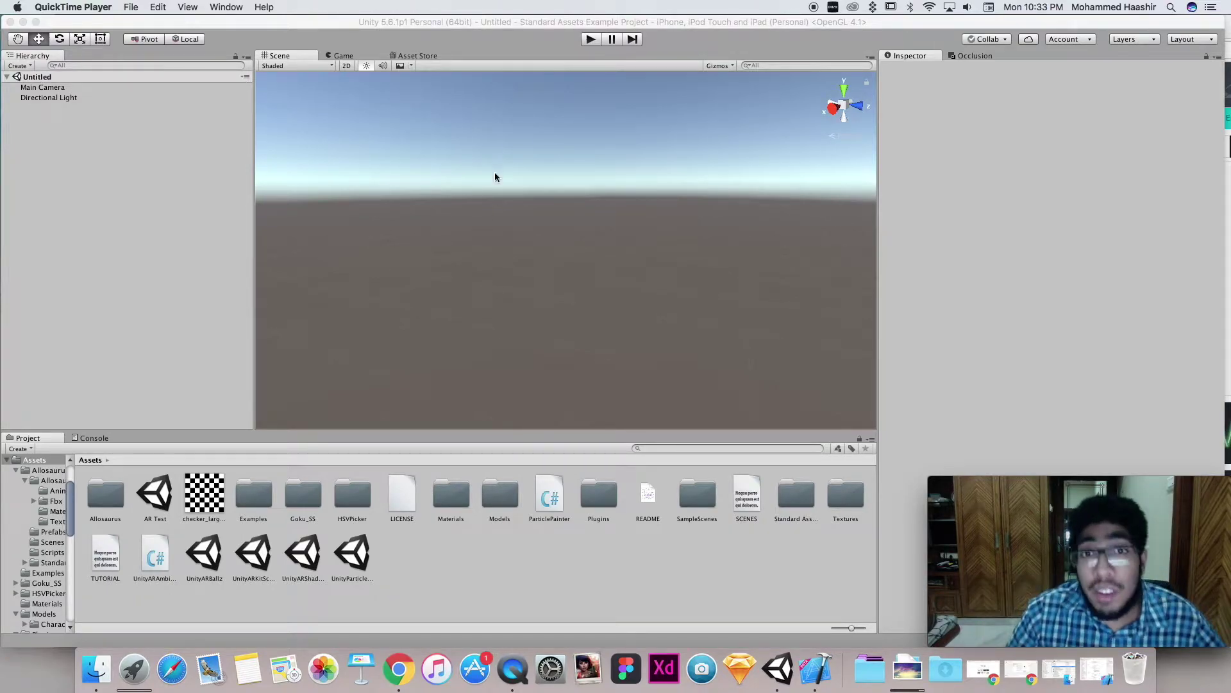
pyautogui.click(434, 30)
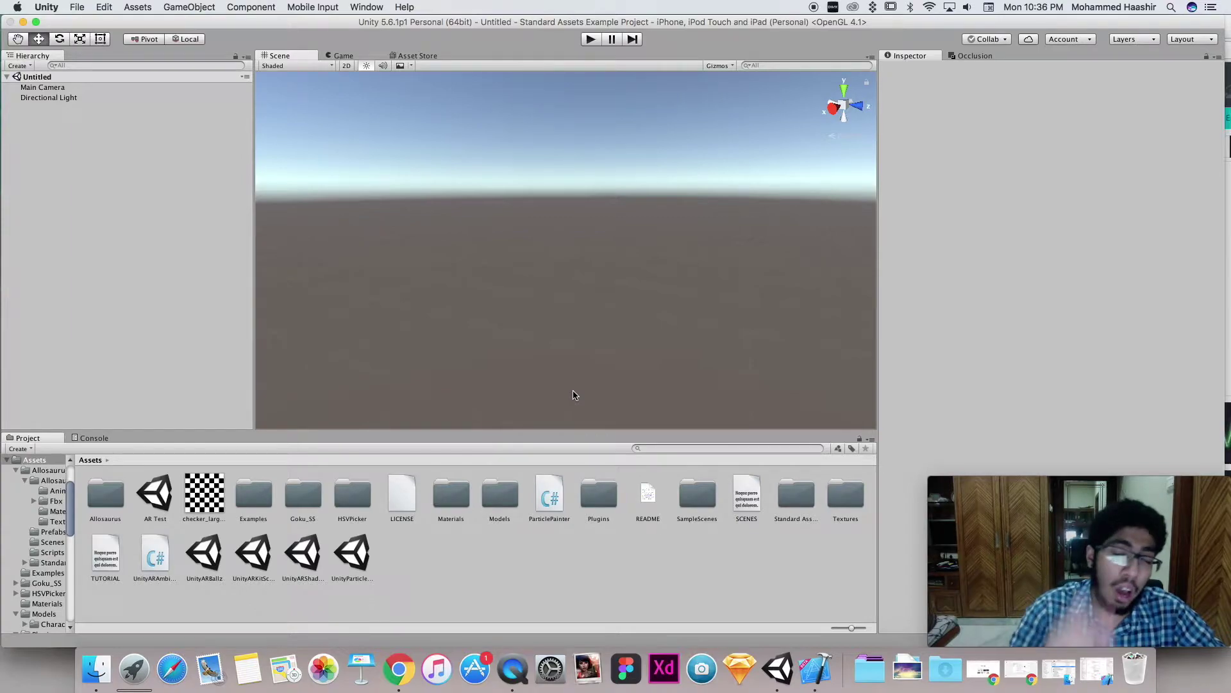
pyautogui.keyDown('alt'); pyautogui.moveTo(594, 363); pyautogui.dragTo(605, 357); pyautogui.keyUp('alt')
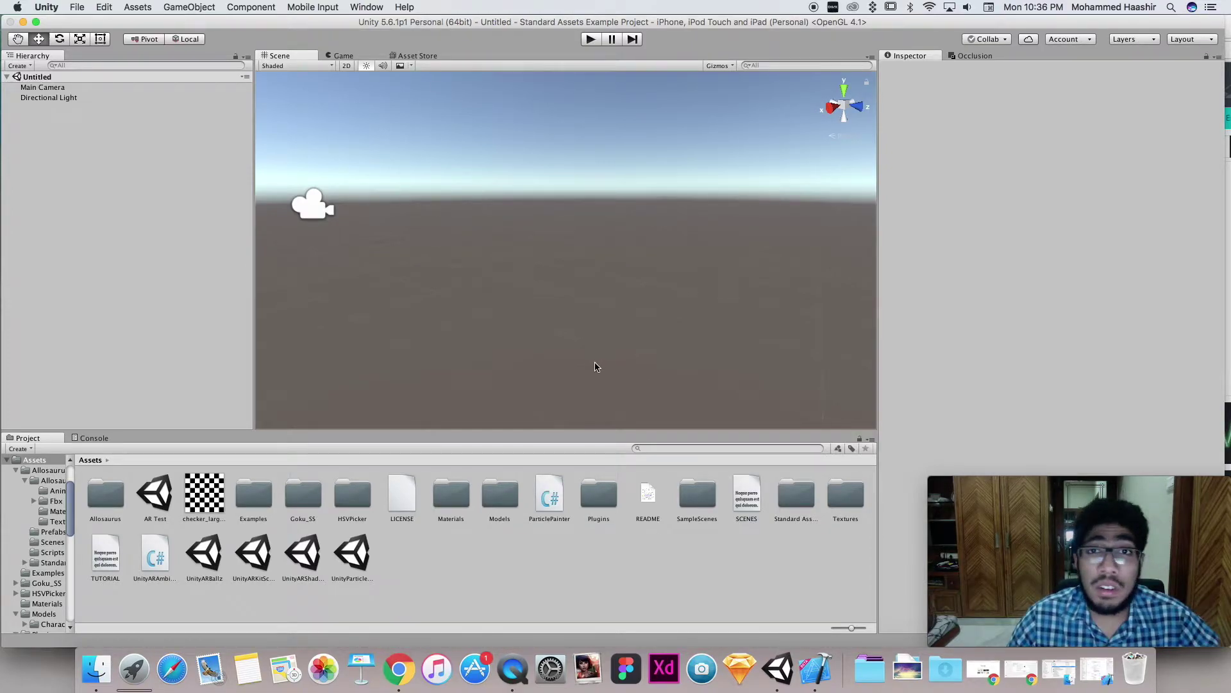
pyautogui.moveTo(595, 366); pyautogui.dragTo(585, 362, button='right')
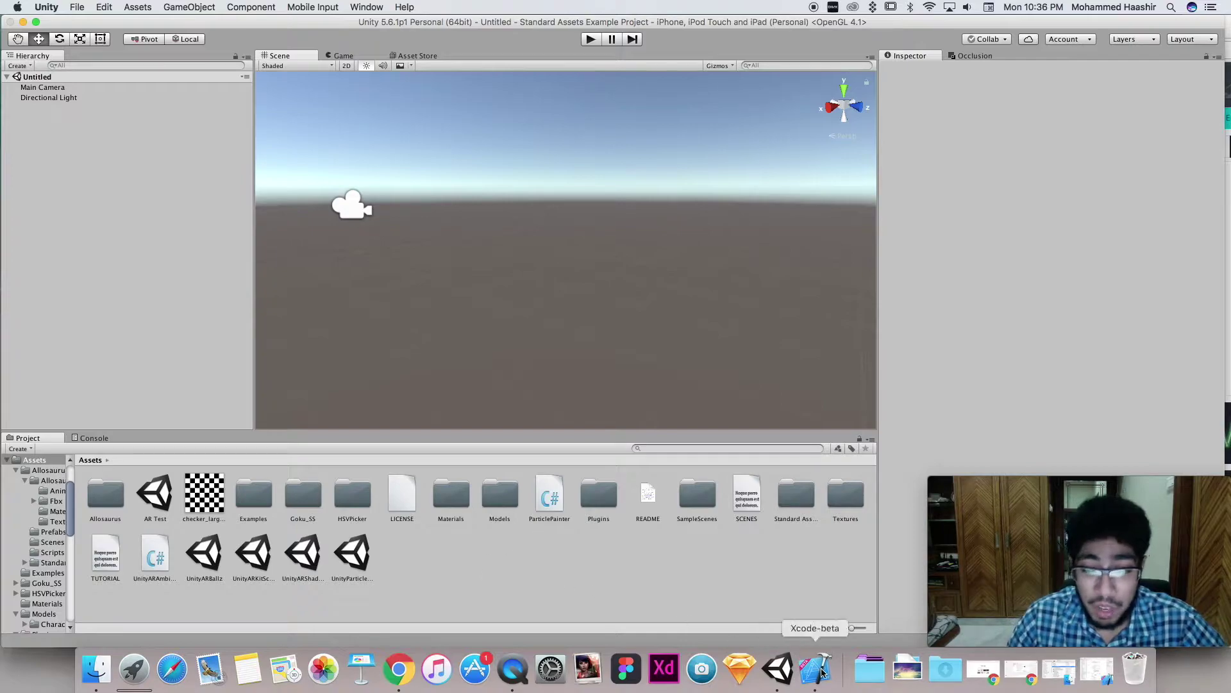
# Move the Unity window aside, switch to Chrome and review the Unity ARKit Plugin page on the Asset Store.
pyautogui.moveTo(424, 22); pyautogui.dragTo(413, 72)
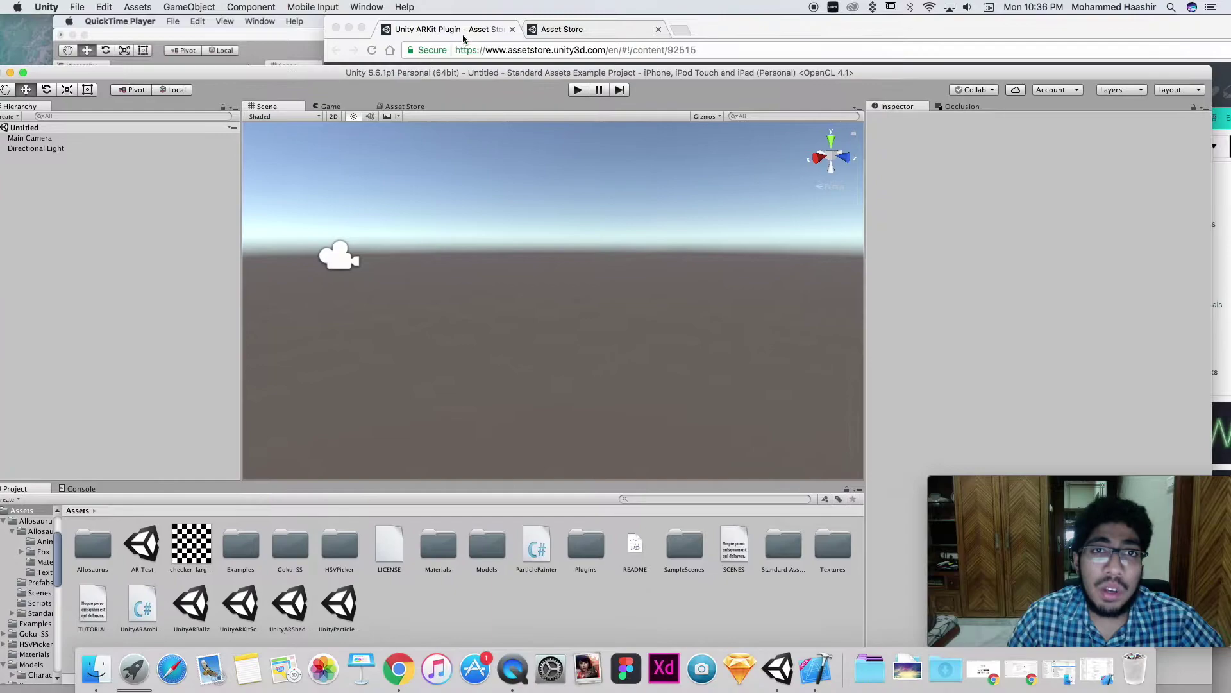
pyautogui.moveTo(740, 31); pyautogui.dragTo(390, 30)
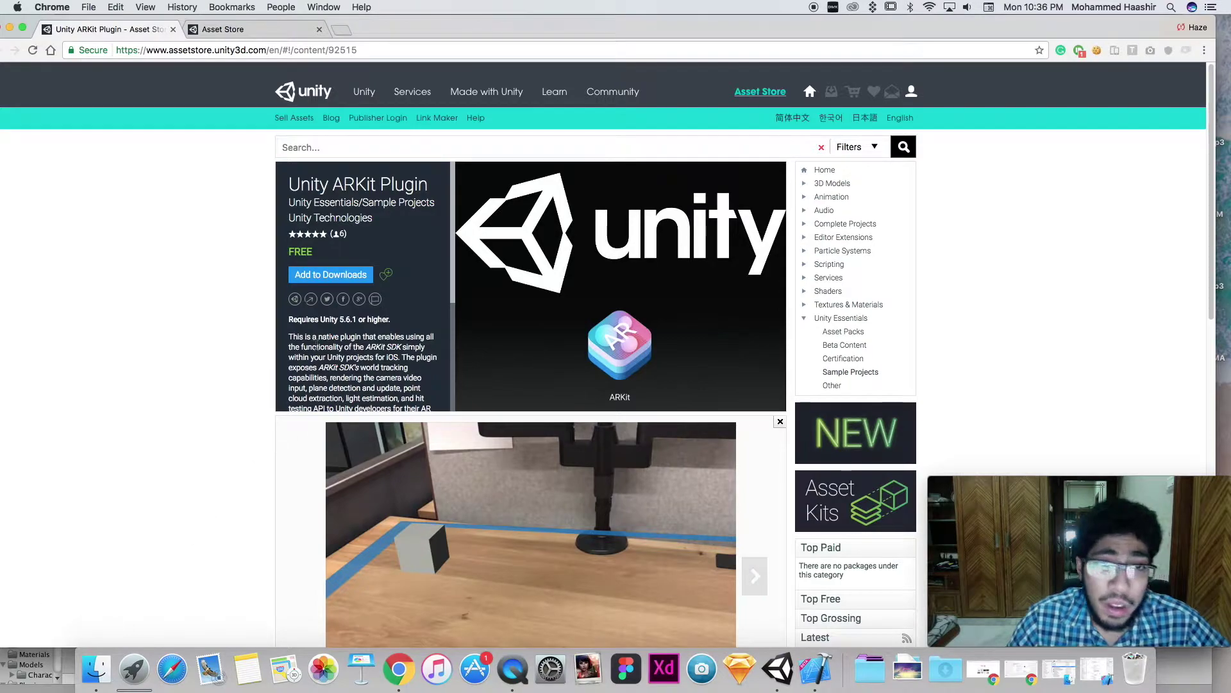
pyautogui.scroll(-5, 143, 327)
pyautogui.scroll(5, 143, 327)
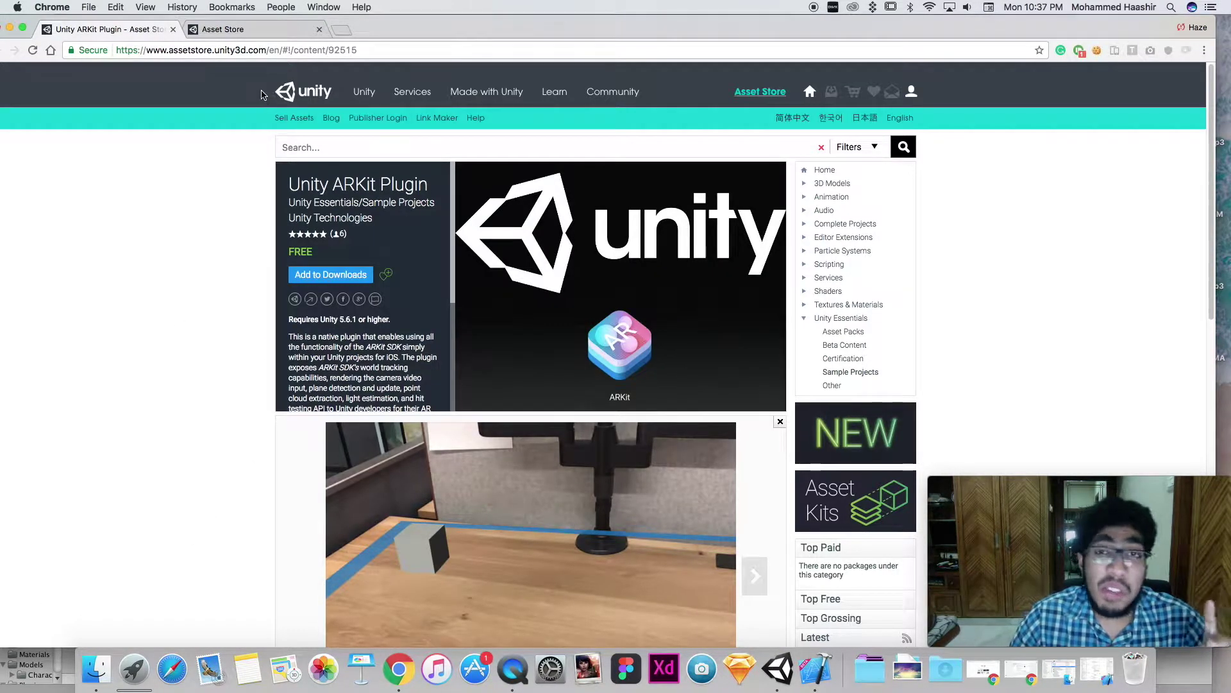
pyautogui.click(259, 52)
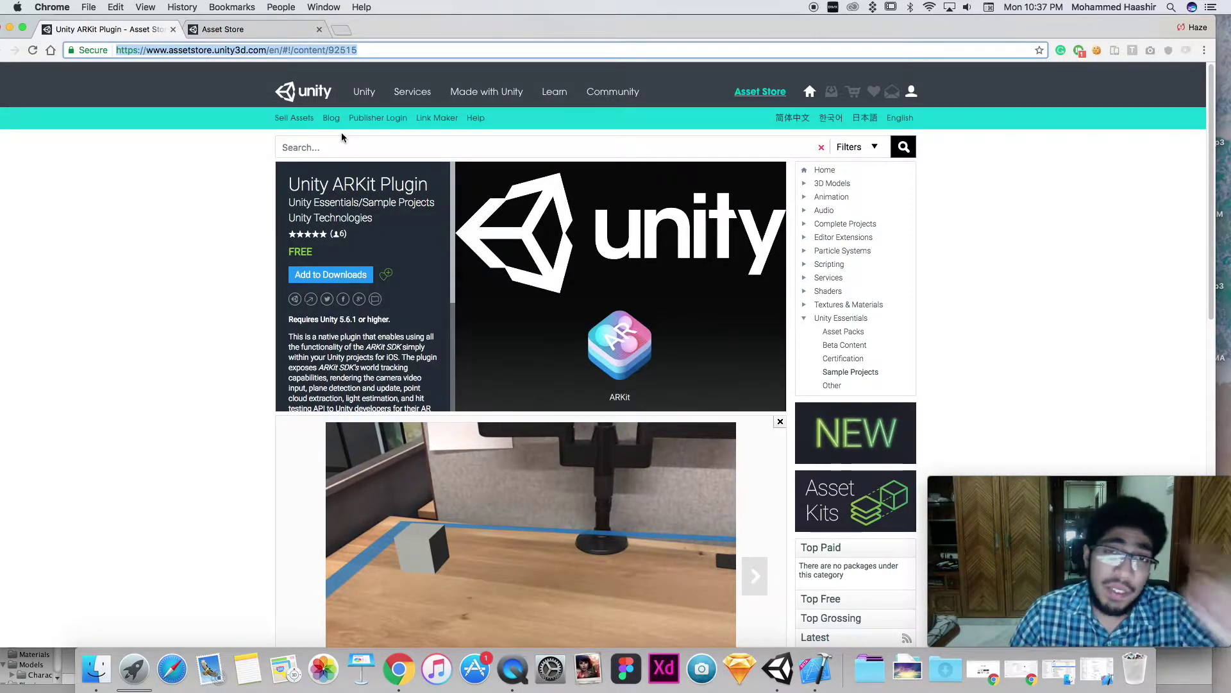
# Switch back to Unity and show the Main Camera's properties.
pyautogui.click(65, 667)
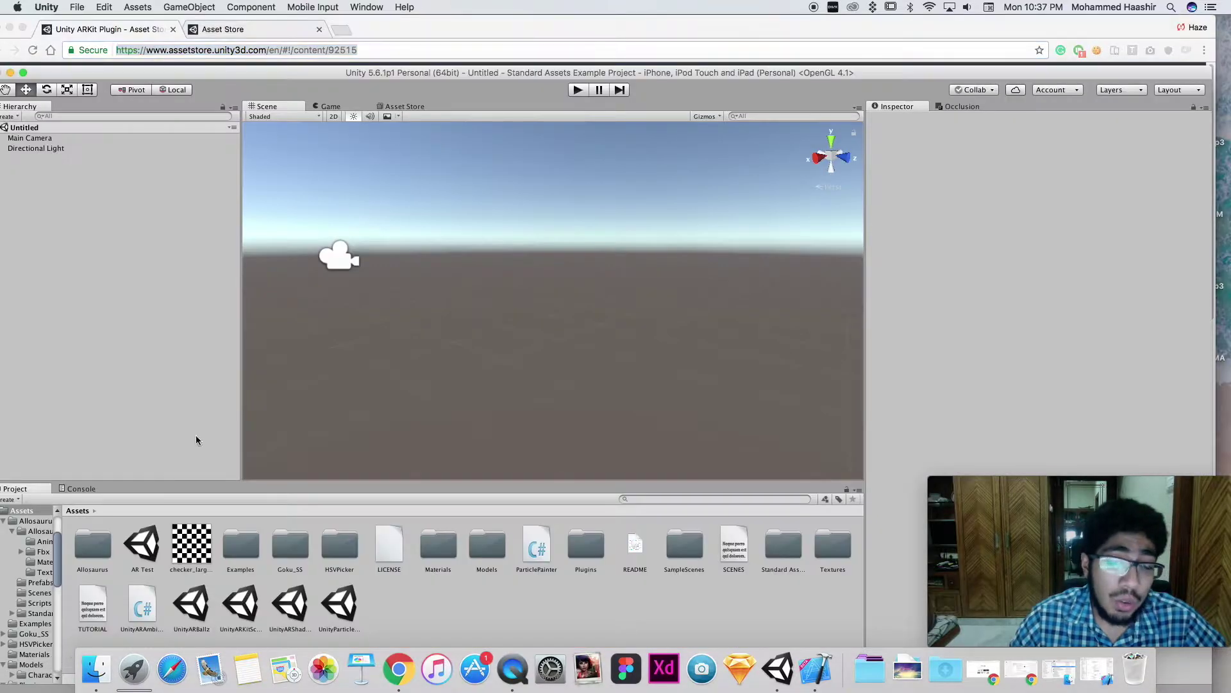
pyautogui.click(96, 138)
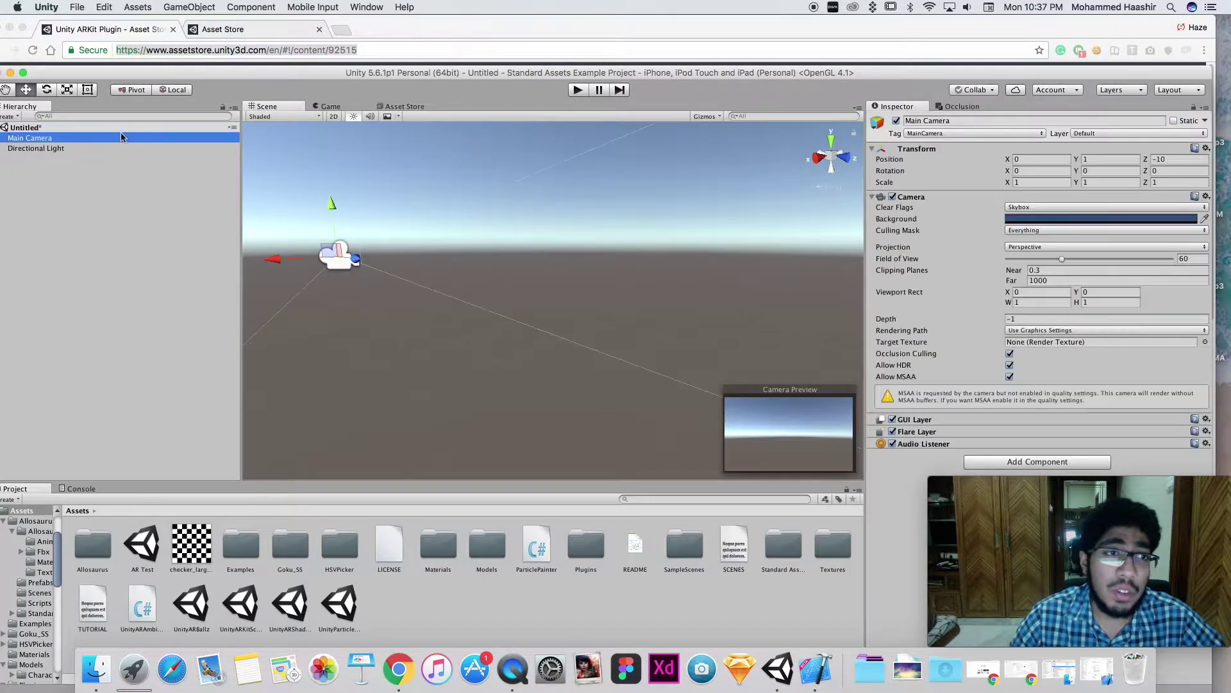
pyautogui.moveTo(286, 75); pyautogui.dragTo(258, 28)
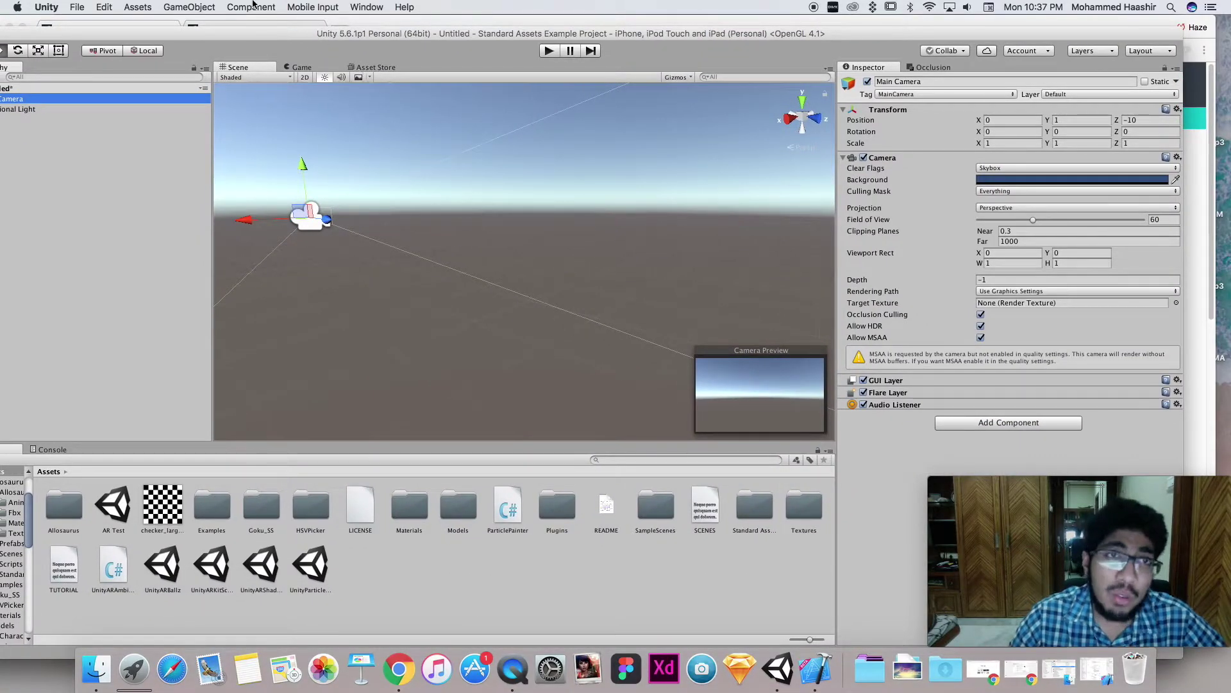
# Switch to Chrome and view the Asset Store's free-only 3D Models/Characters/Animals category.
pyautogui.click(367, 7)
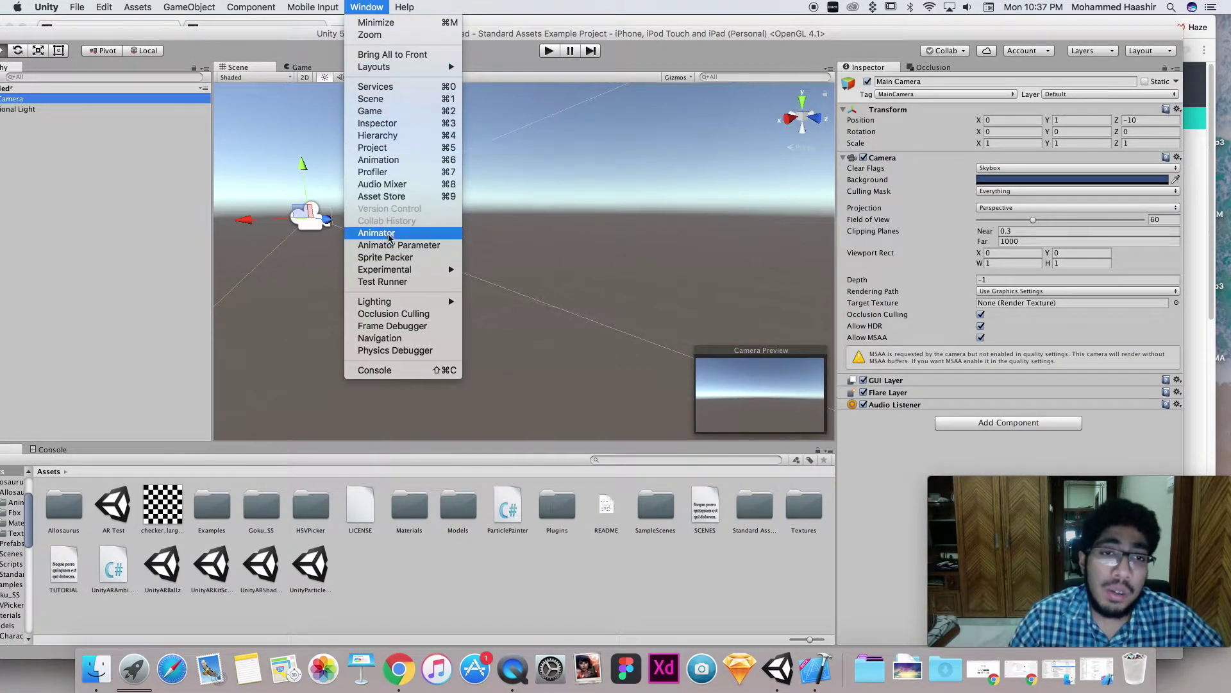
pyautogui.click(69, 263)
pyautogui.moveTo(312, 39); pyautogui.dragTo(413, 110)
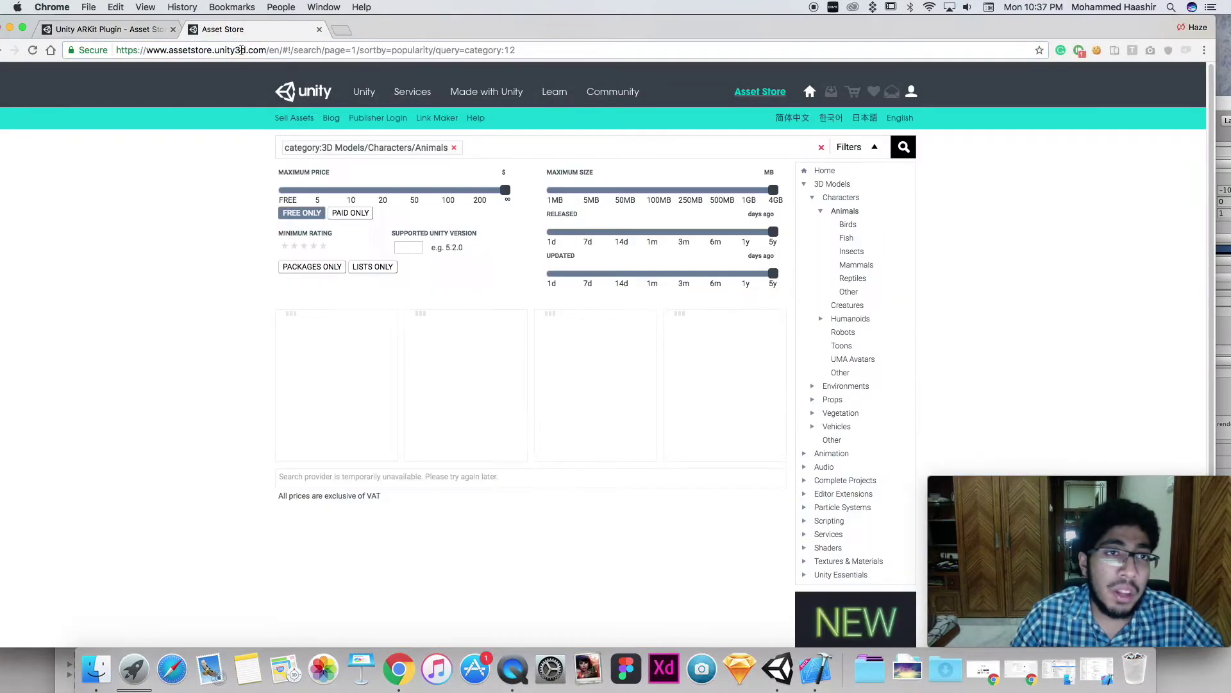
pyautogui.click(235, 30)
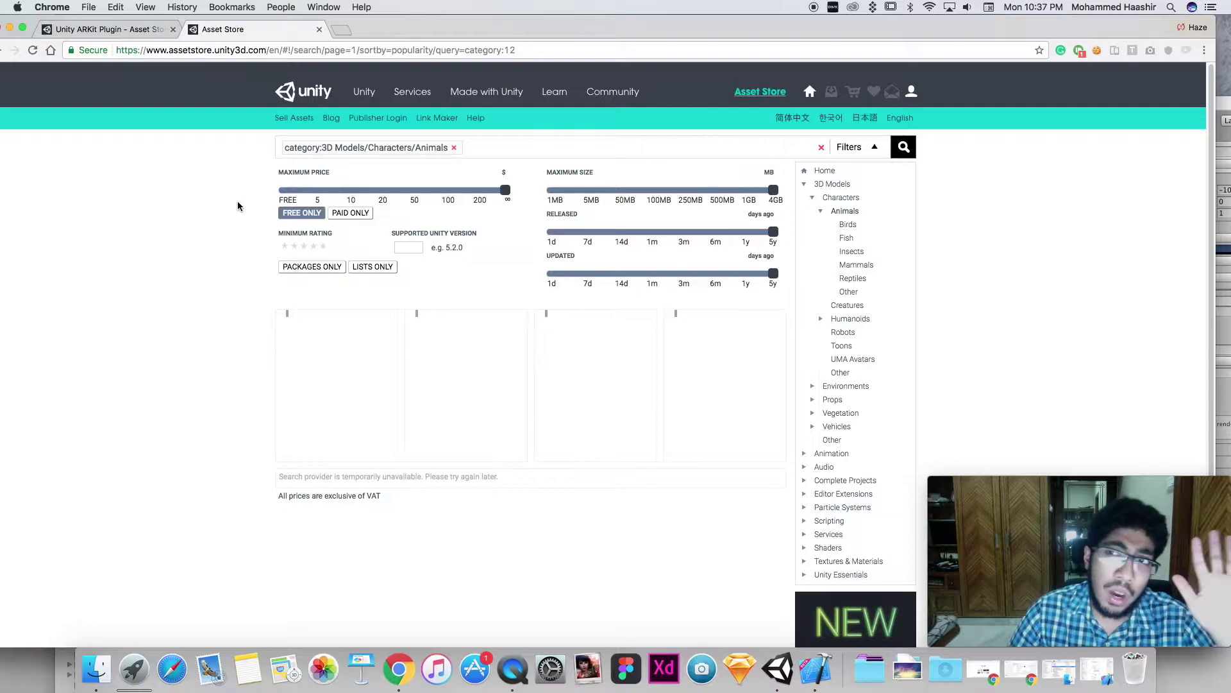
# Return to Unity, fit its window to the screen and show the contents of the root Assets folder.
pyautogui.click(51, 658)
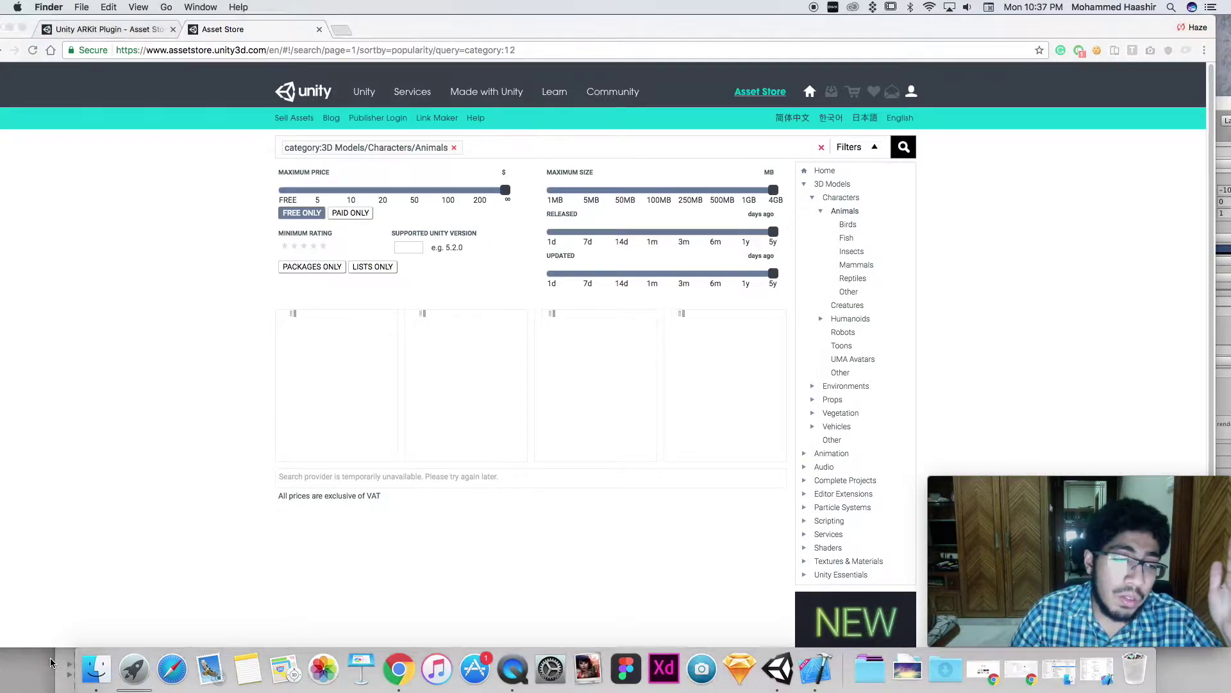
pyautogui.click(62, 662)
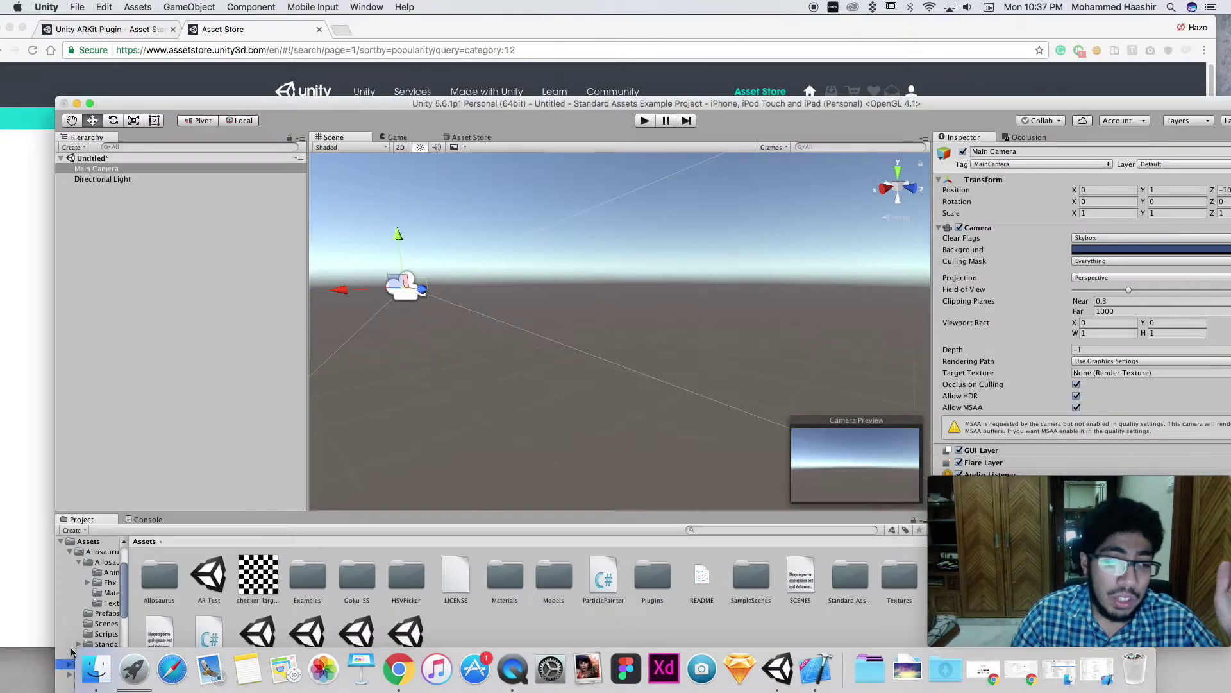
pyautogui.doubleClick(163, 96)
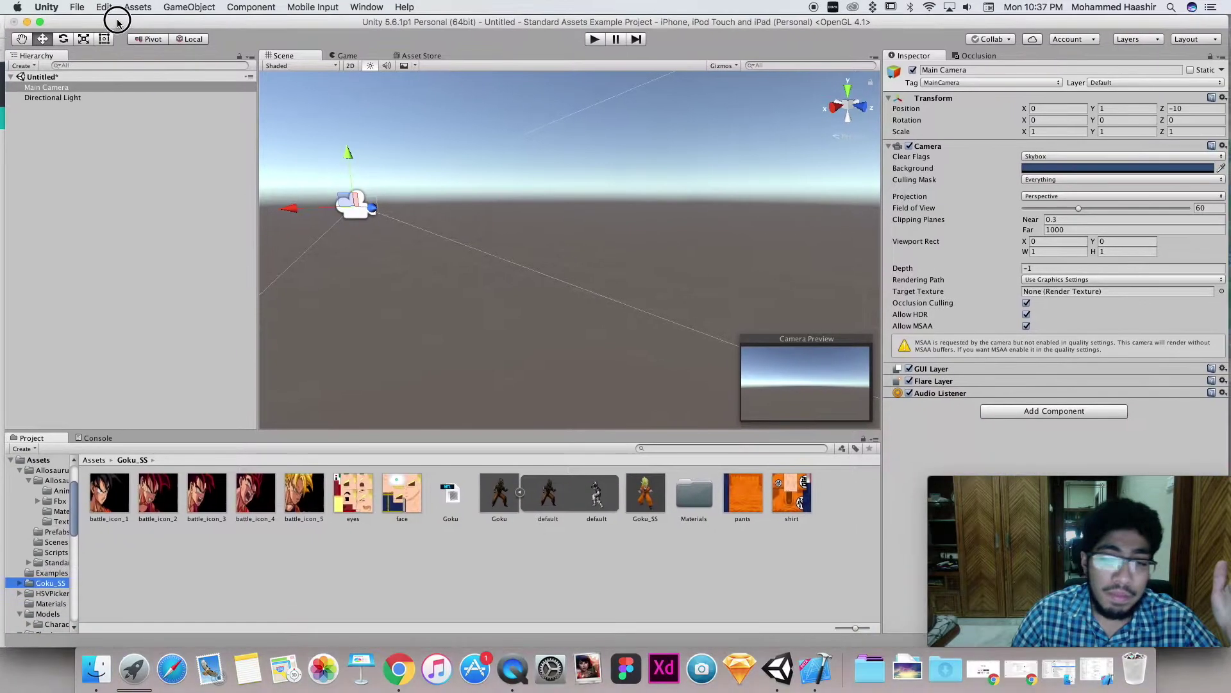
pyautogui.click(36, 460)
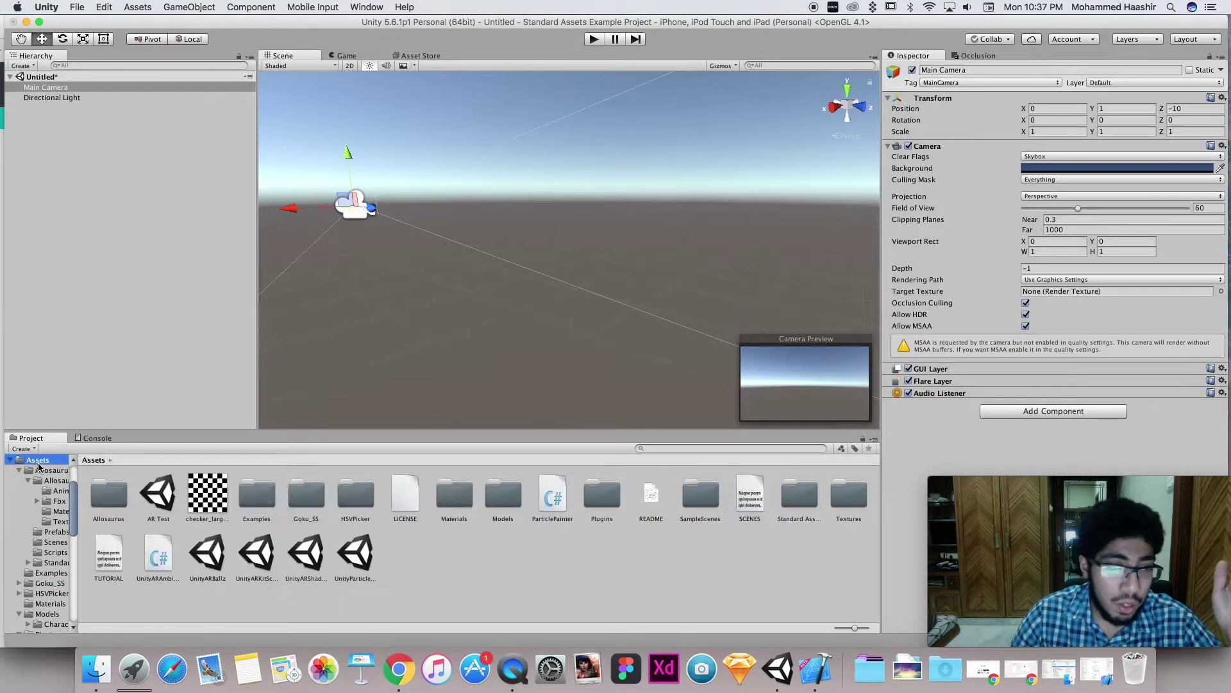
# Deselect the Main Camera in the scene.
pyautogui.moveTo(319, 338); pyautogui.dragTo(356, 322, button='right')
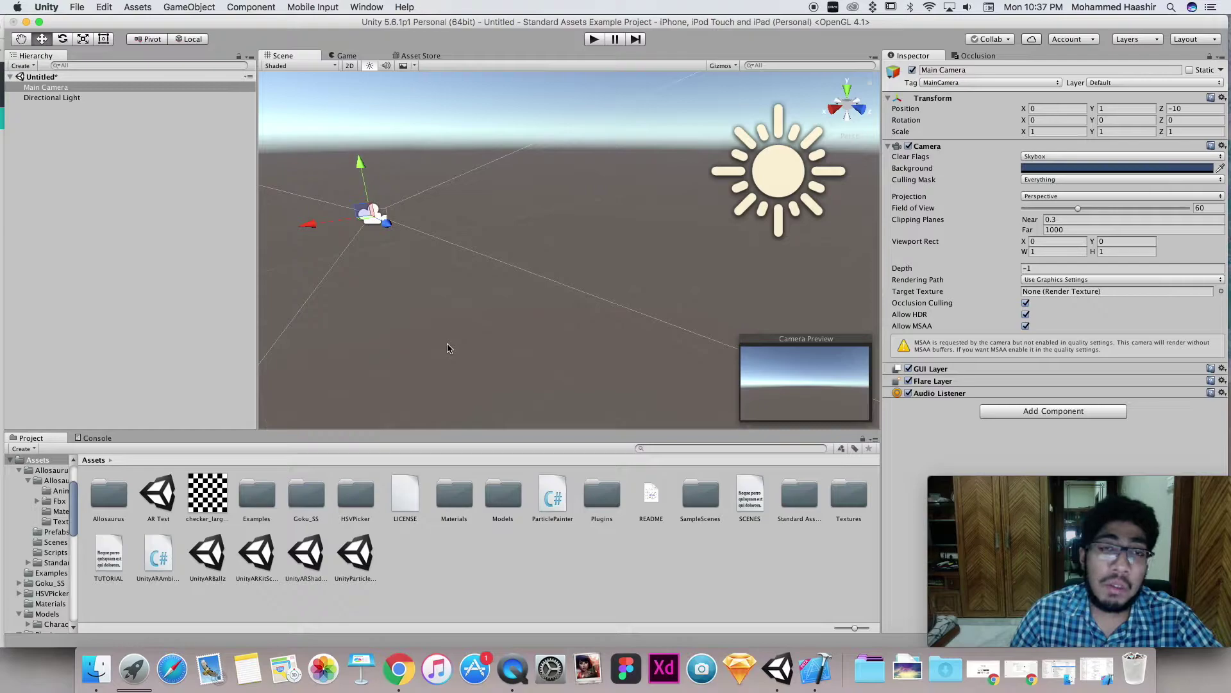
pyautogui.moveTo(449, 334); pyautogui.dragTo(459, 345, button='right')
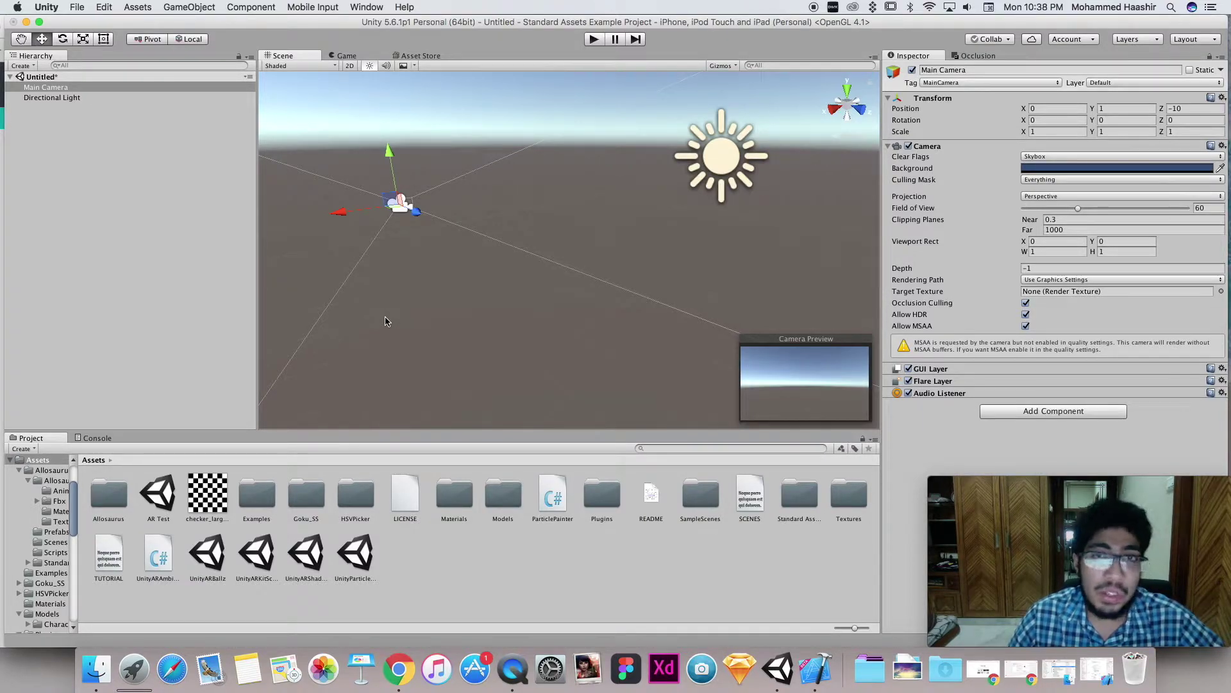
pyautogui.moveTo(387, 320); pyautogui.dragTo(405, 313, button='right')
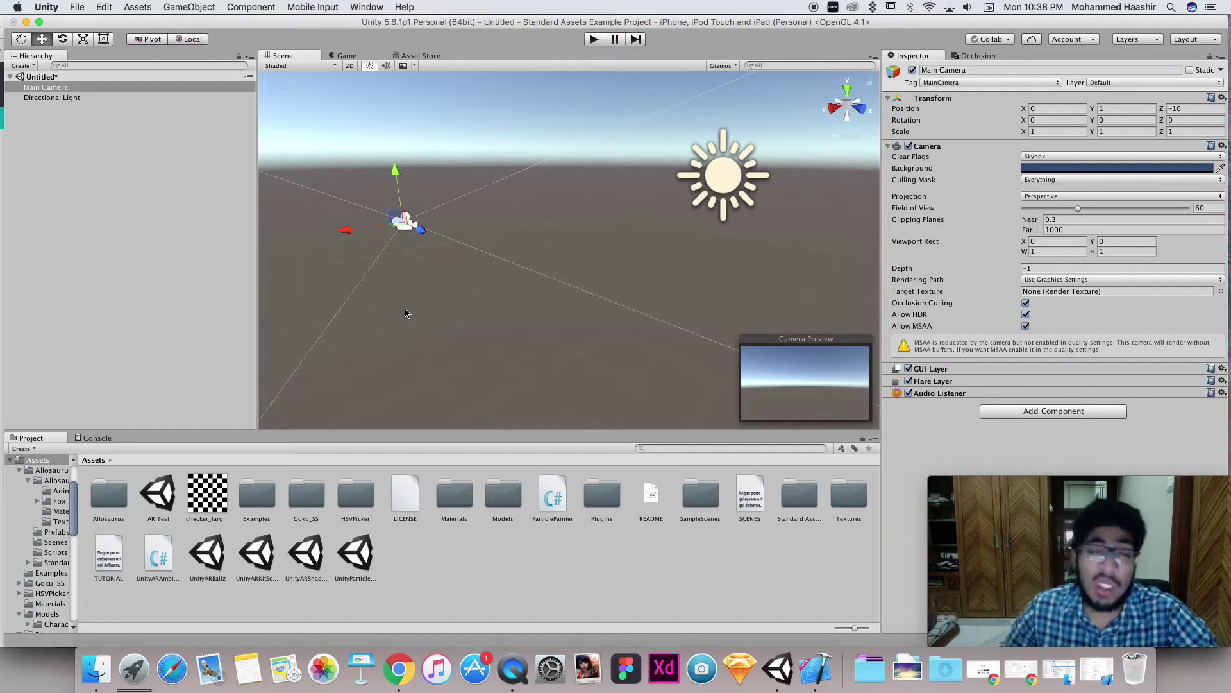
pyautogui.click(422, 311)
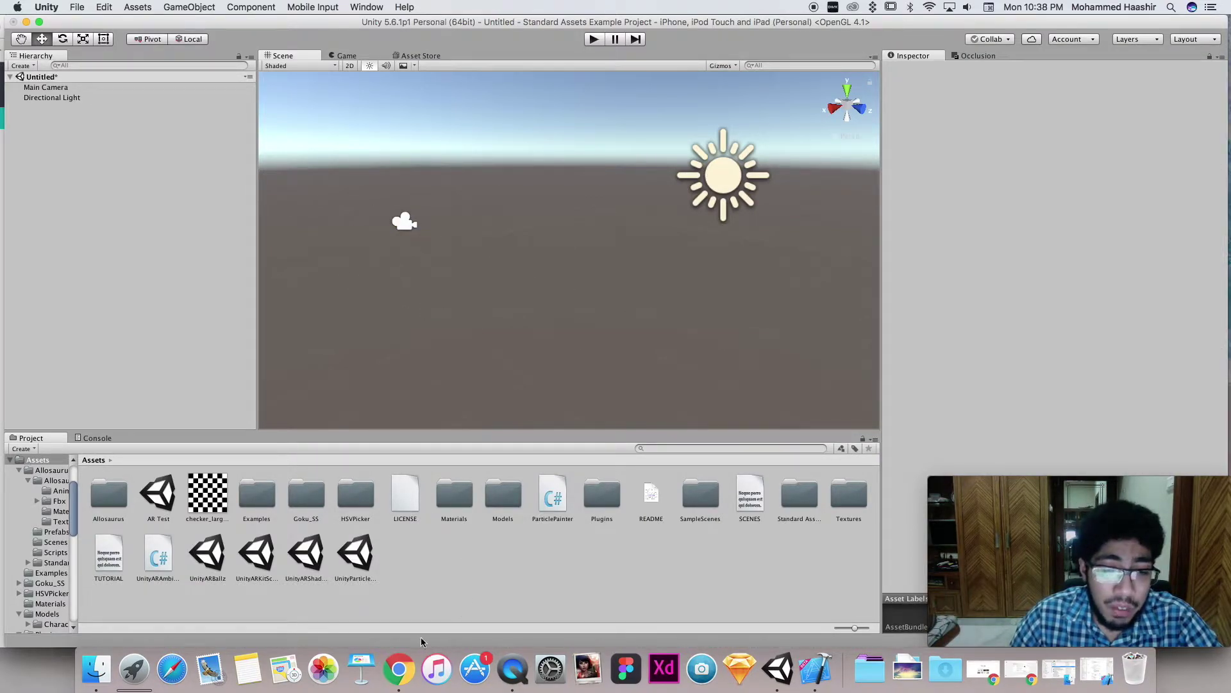
# Uncover Chrome and revisit the Asset Store's animals category and the Unity ARKit Plugin page.
pyautogui.moveTo(1, 163); pyautogui.dragTo(216, 149)
pyautogui.click(130, 35)
pyautogui.click(167, 32)
pyautogui.click(198, 29)
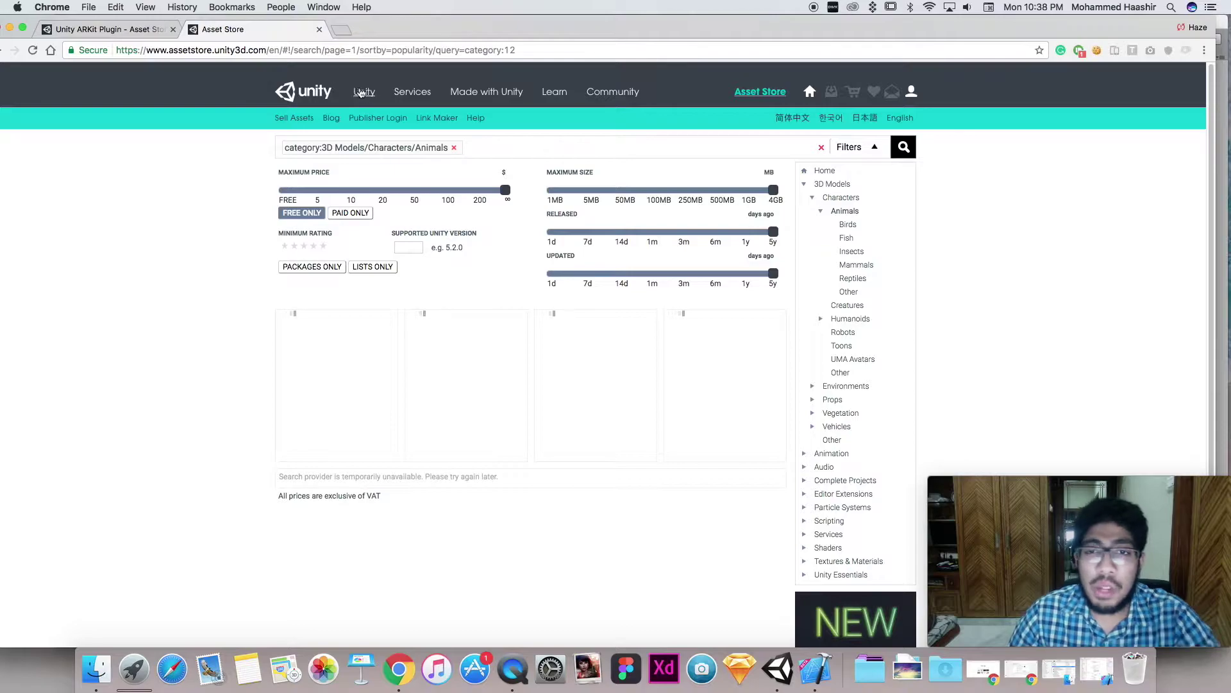
pyautogui.click(138, 37)
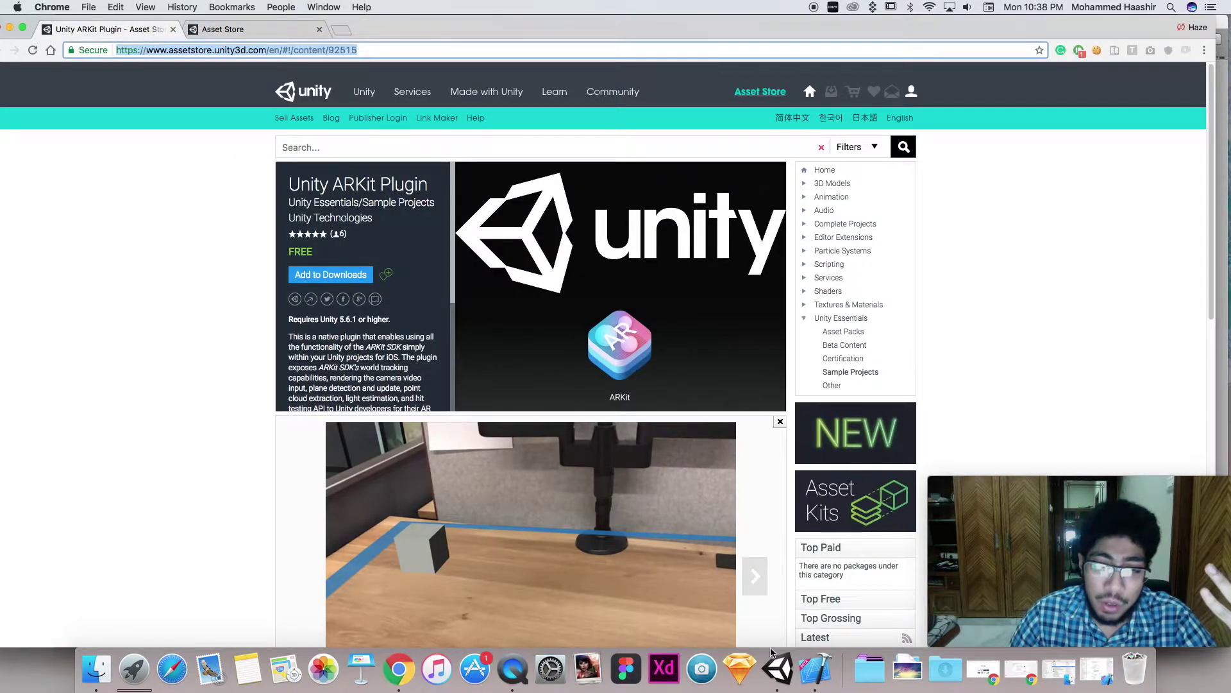
pyautogui.press('super+Tab')
pyautogui.click(76, 145)
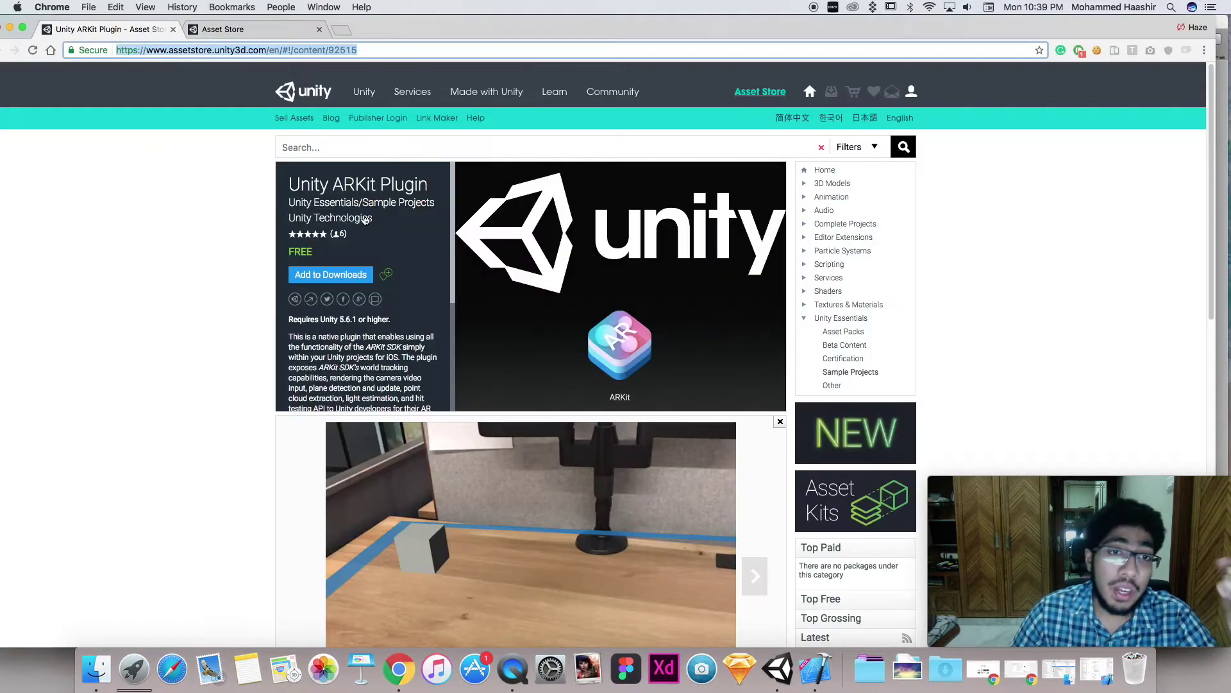
# Switch back to Unity and widen its window to the full screen width.
pyautogui.click(778, 669)
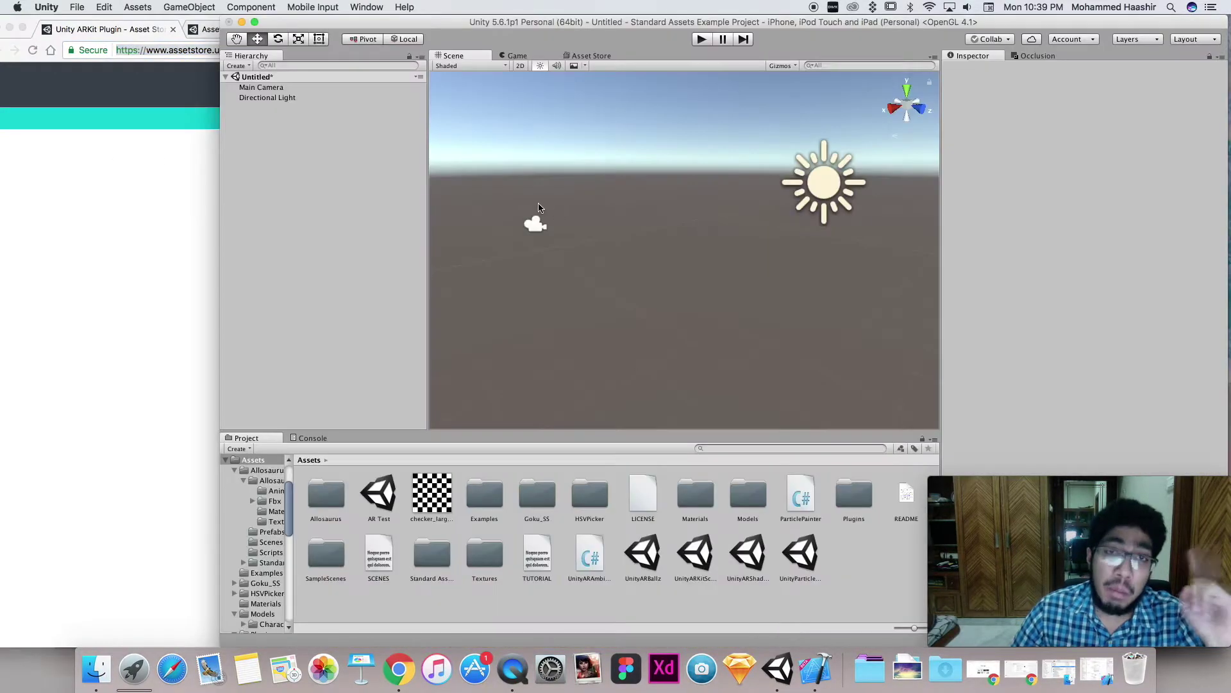
pyautogui.moveTo(221, 100); pyautogui.dragTo(2, 86)
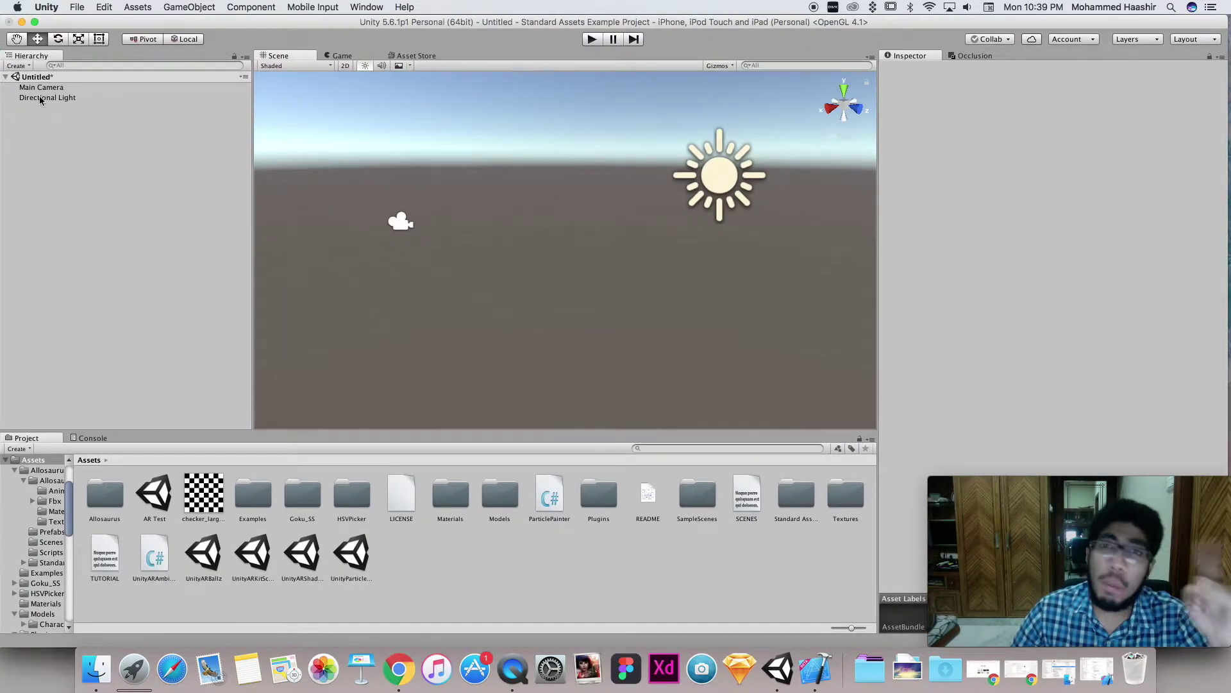
pyautogui.click(76, 7)
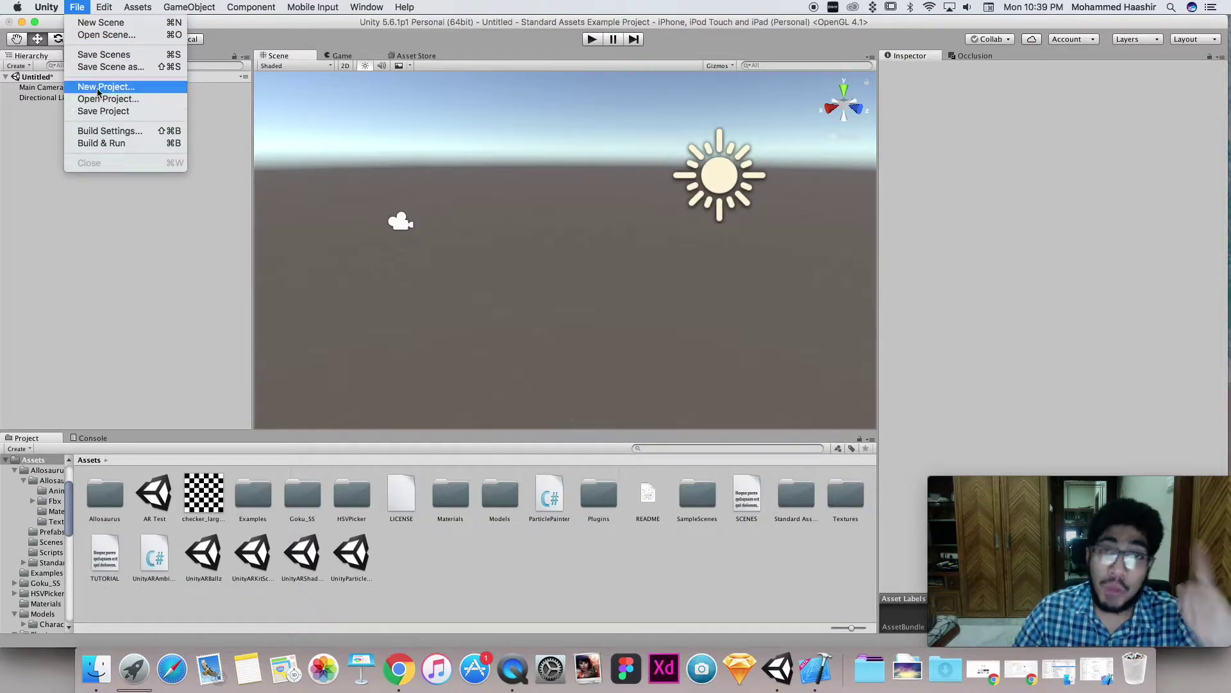
pyautogui.click(71, 212)
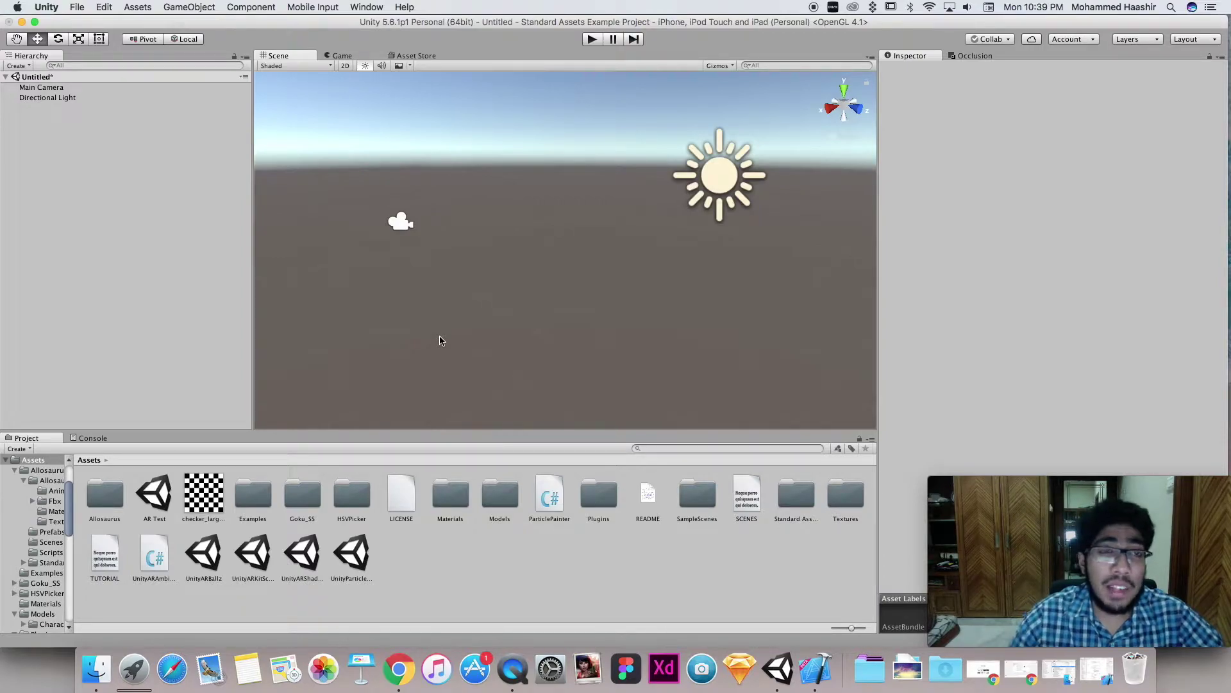
# Open the Build Settings and bring up the Player Settings for the iOS platform.
pyautogui.click(78, 7)
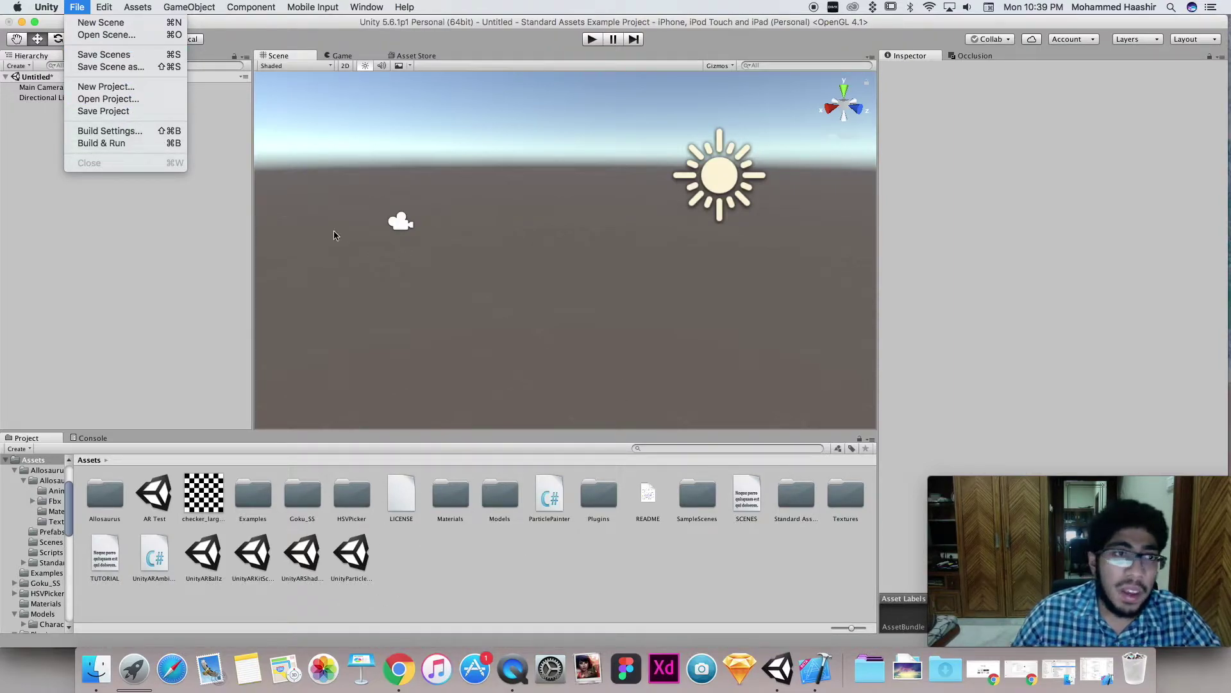
pyautogui.click(163, 130)
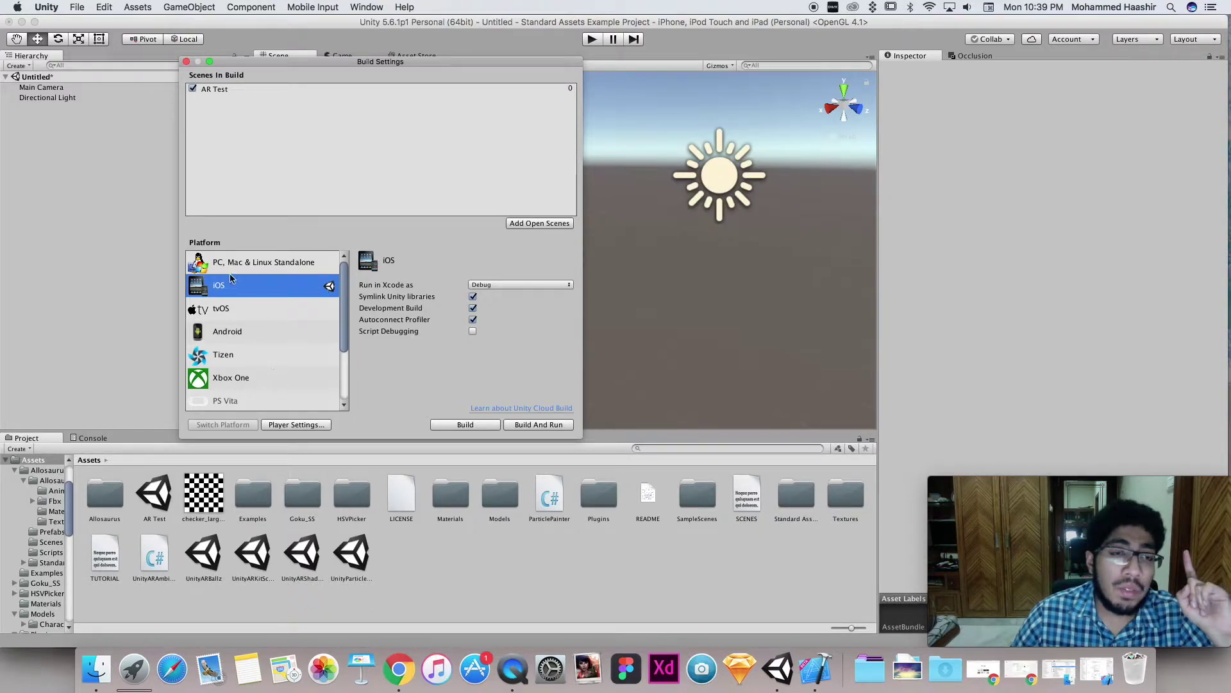
pyautogui.click(307, 425)
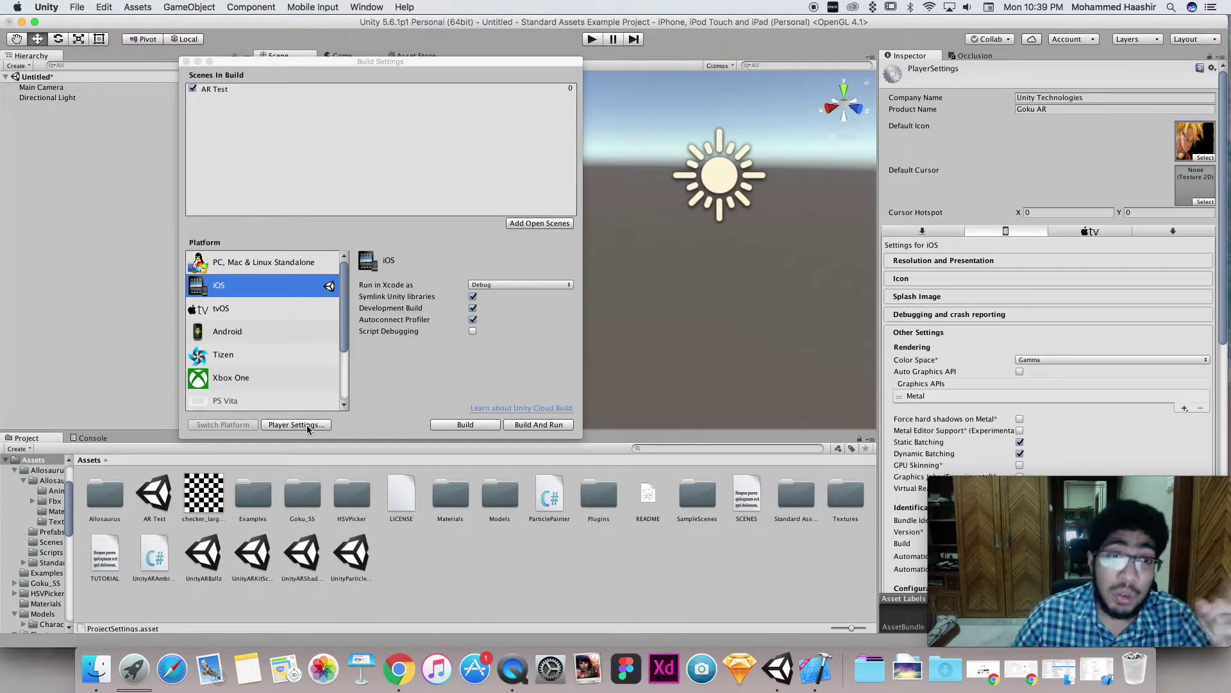
# Examine the iOS Camera Usage Description and the Identification settings in the Player Settings.
pyautogui.scroll(-10, 1122, 271)
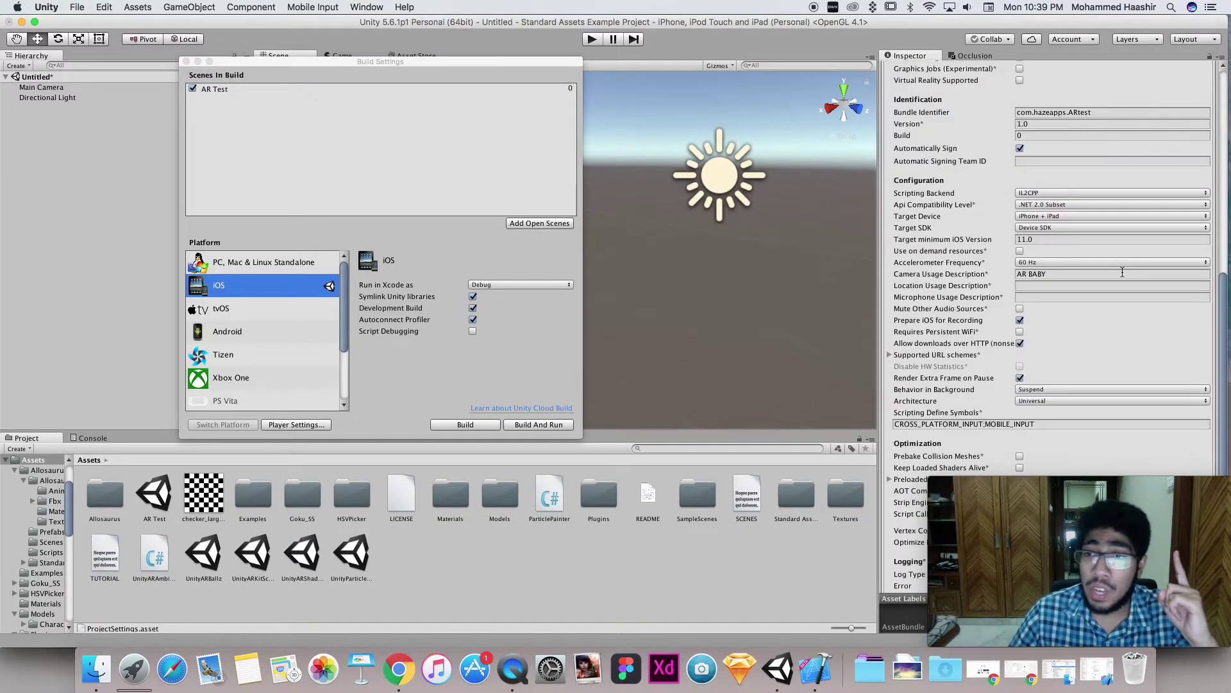
pyautogui.scroll(-1, 1122, 272)
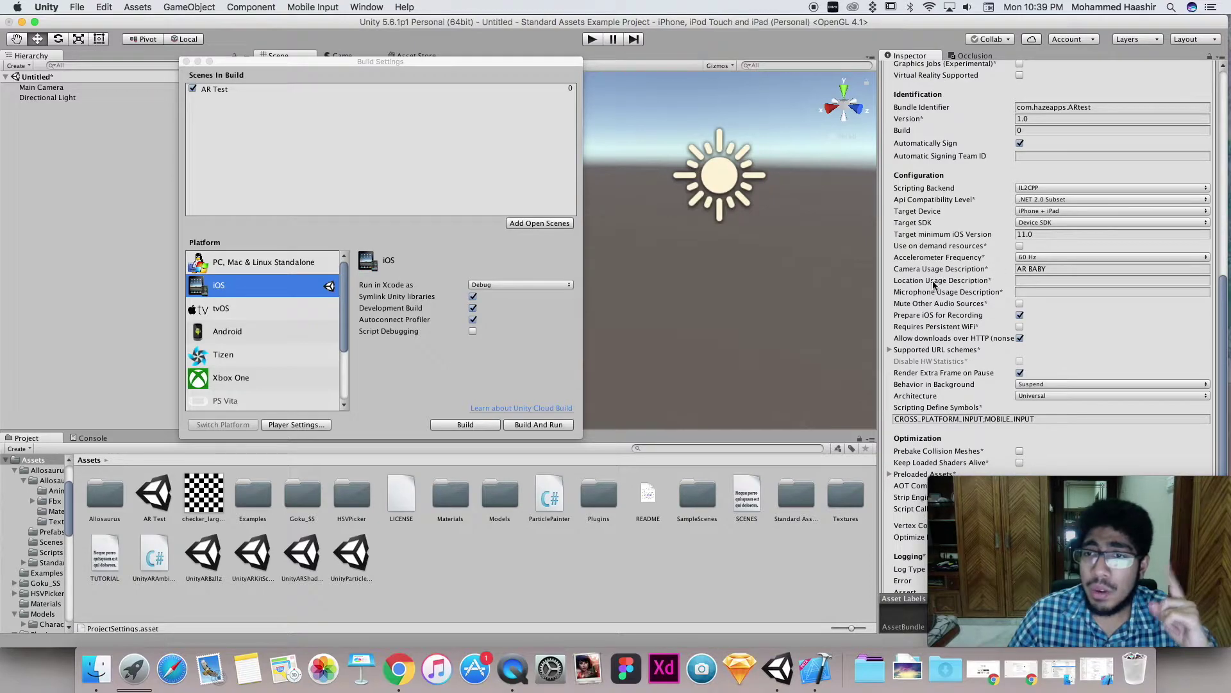
pyautogui.click(1075, 271)
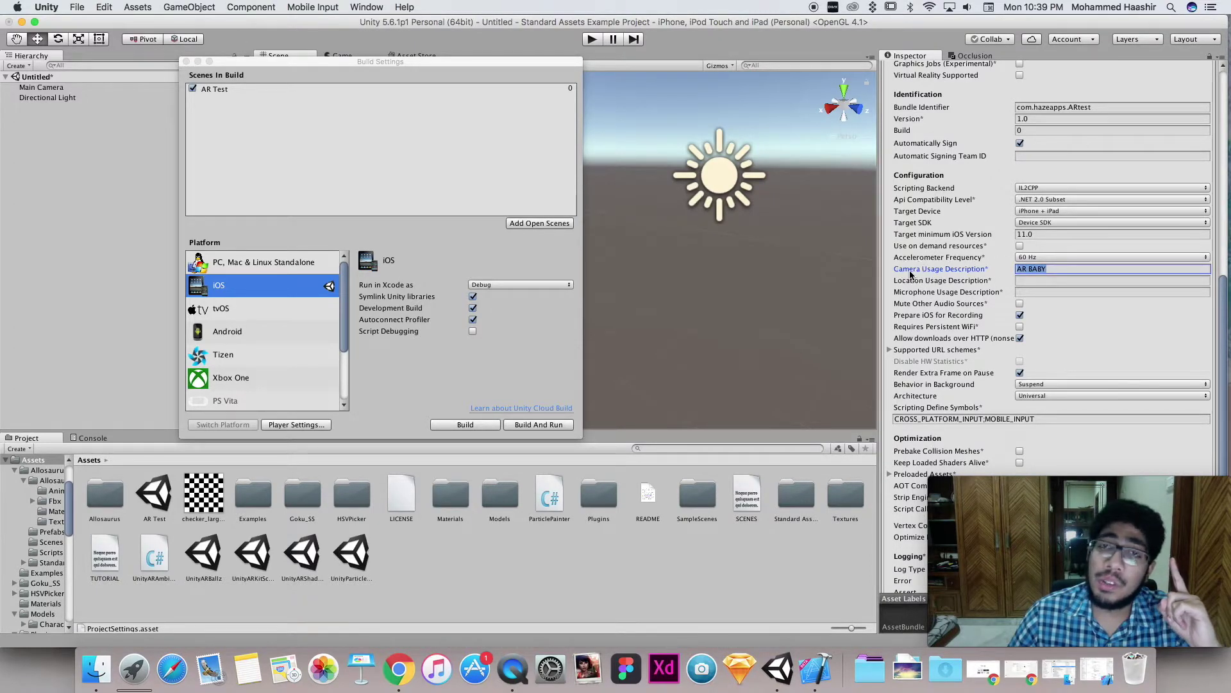
pyautogui.click(1043, 268)
pyautogui.scroll(5, 1043, 270)
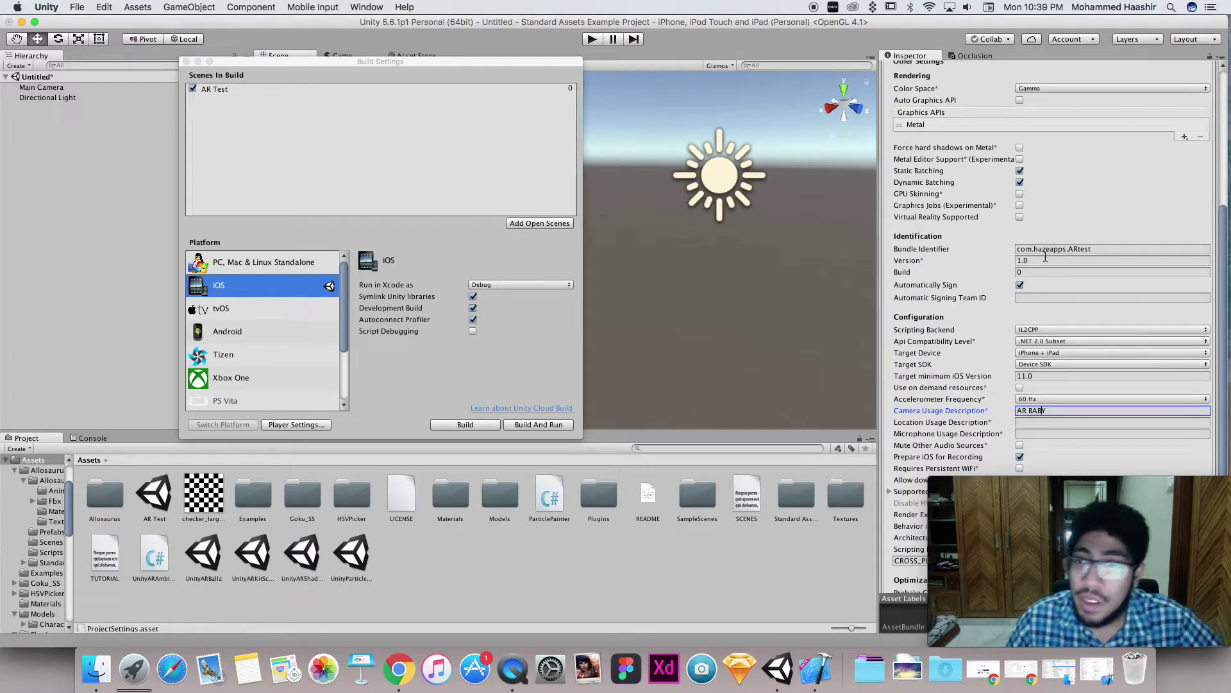
# Review the Bundle Identifier, Version and Target minimum iOS Version in the Player Settings, and close the Build Settings.
pyautogui.click(1030, 248)
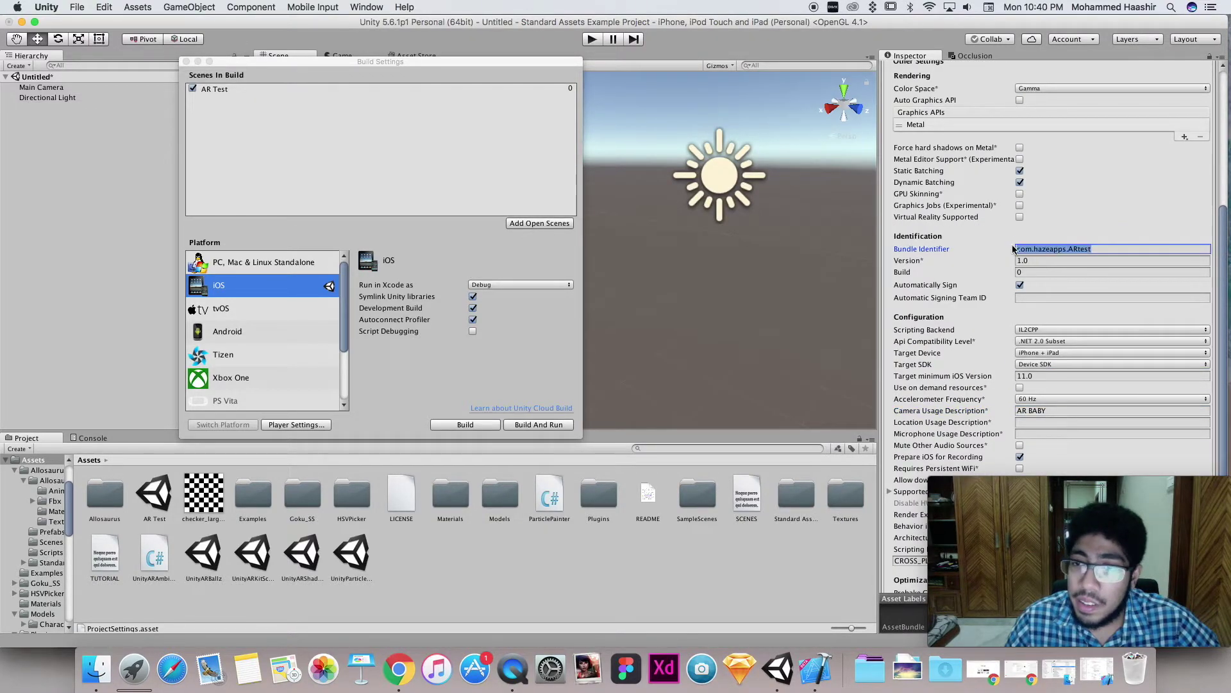
pyautogui.click(1043, 263)
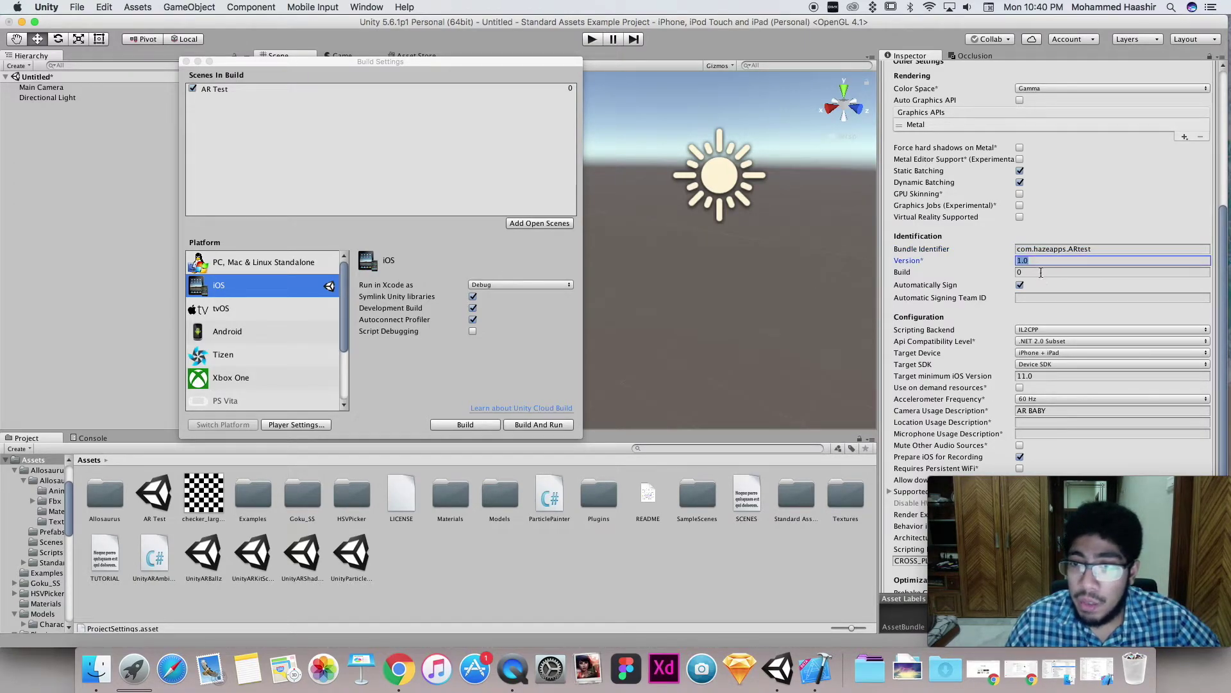
pyautogui.scroll(-2, 1051, 308)
pyautogui.click(1052, 314)
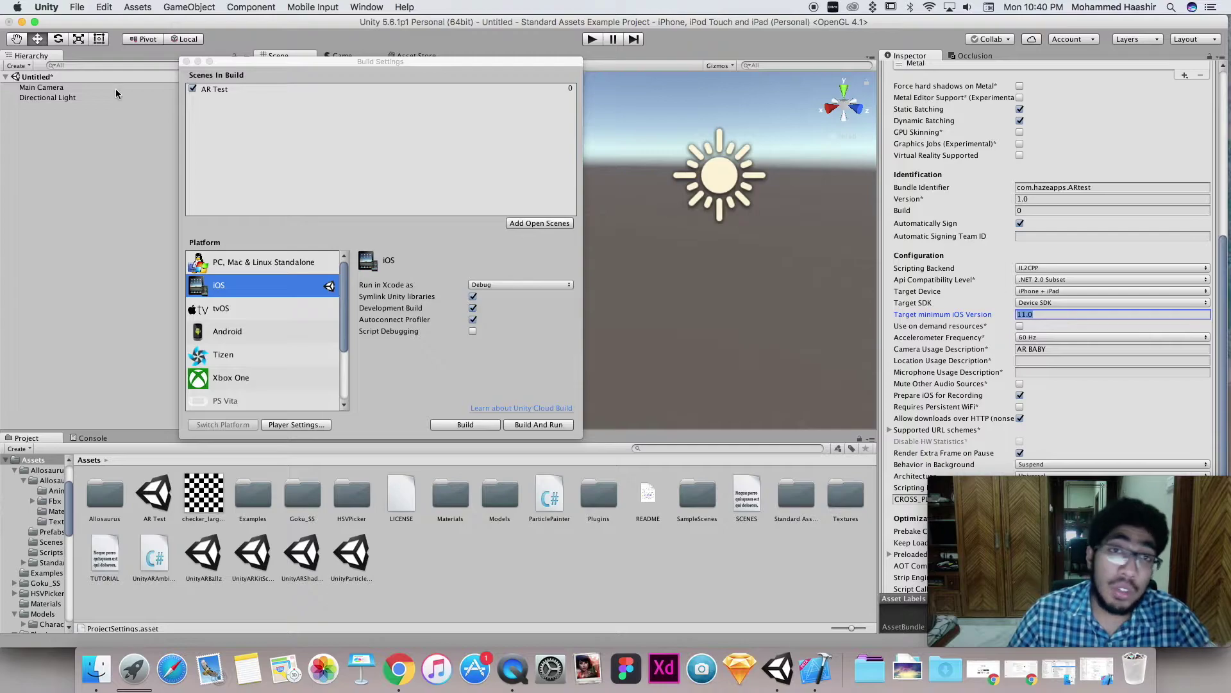
pyautogui.click(186, 62)
pyautogui.moveTo(439, 128); pyautogui.dragTo(420, 132, button='right')
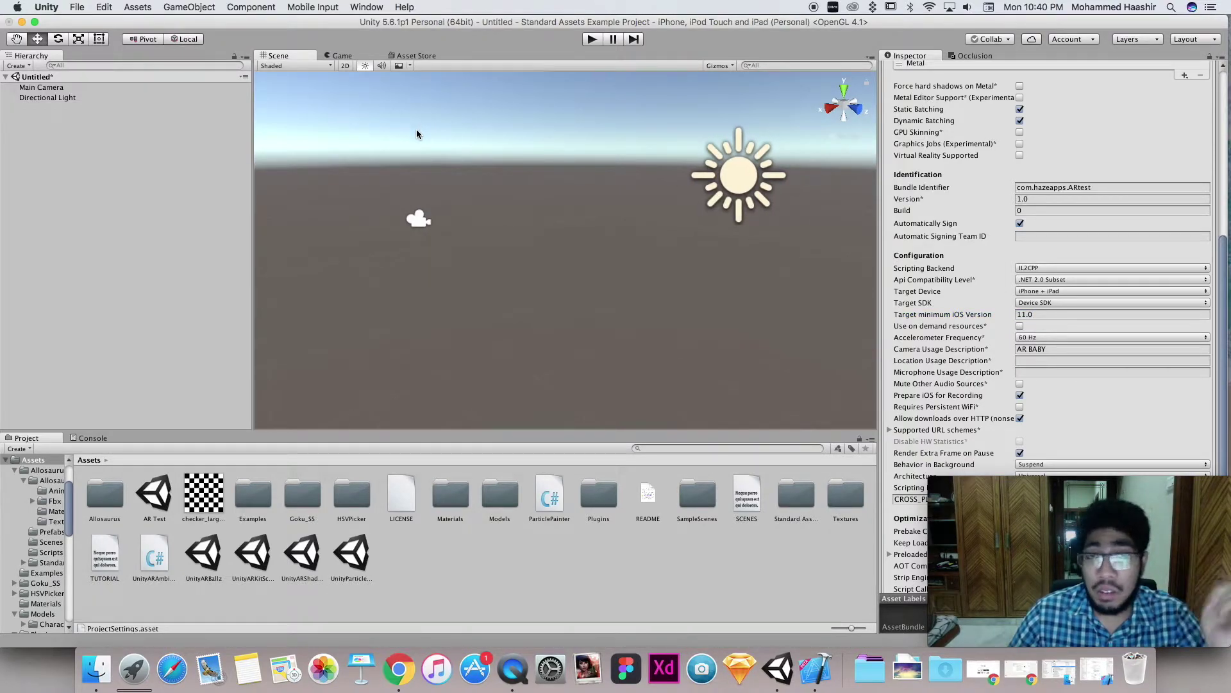
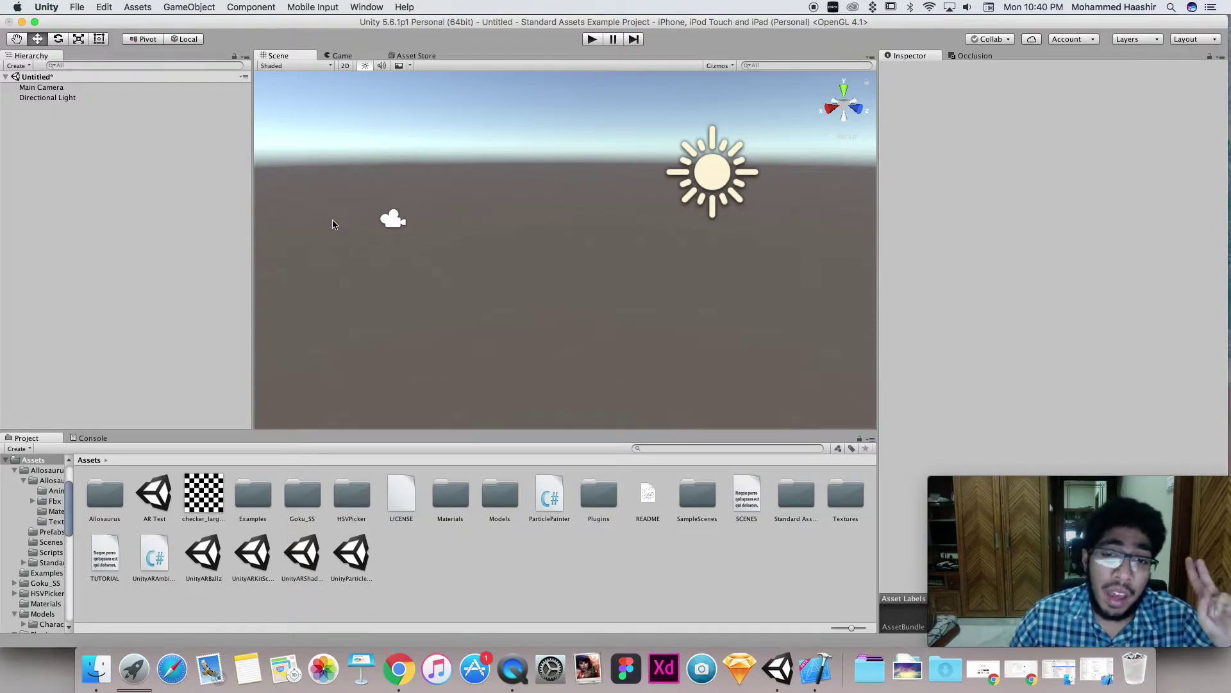
# Look into the Allosaurus folder and return to the main Assets folder.
pyautogui.click(106, 495)
pyautogui.doubleClick(105, 495)
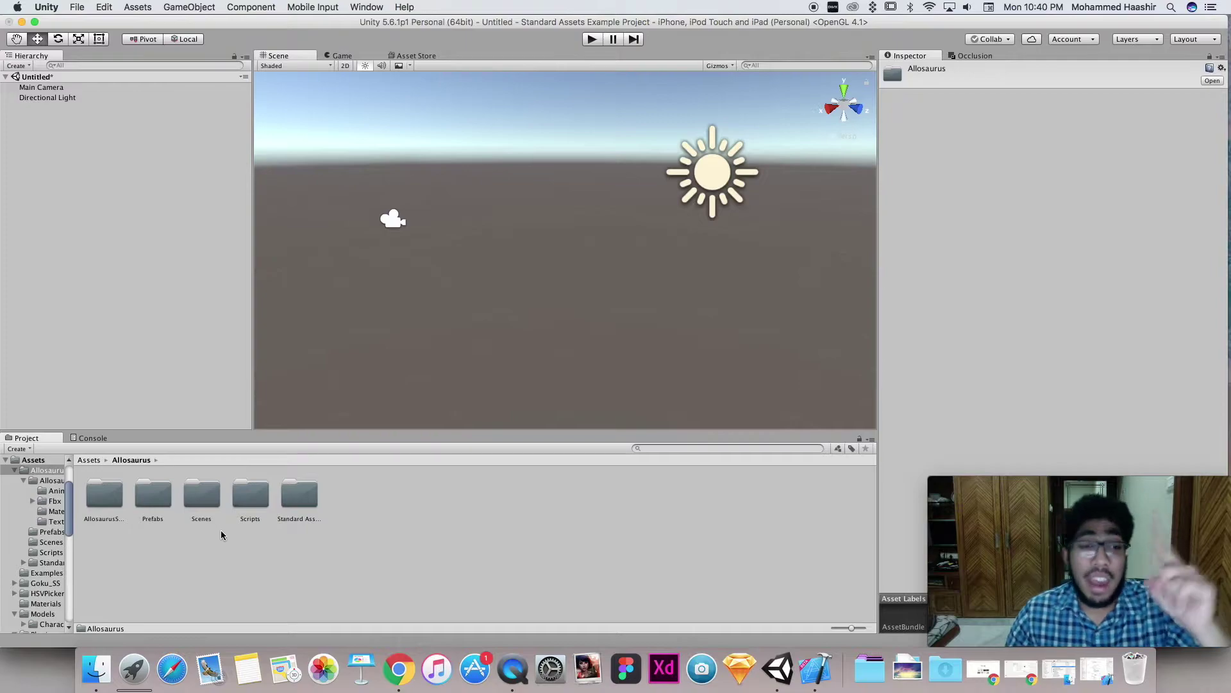
pyautogui.click(247, 565)
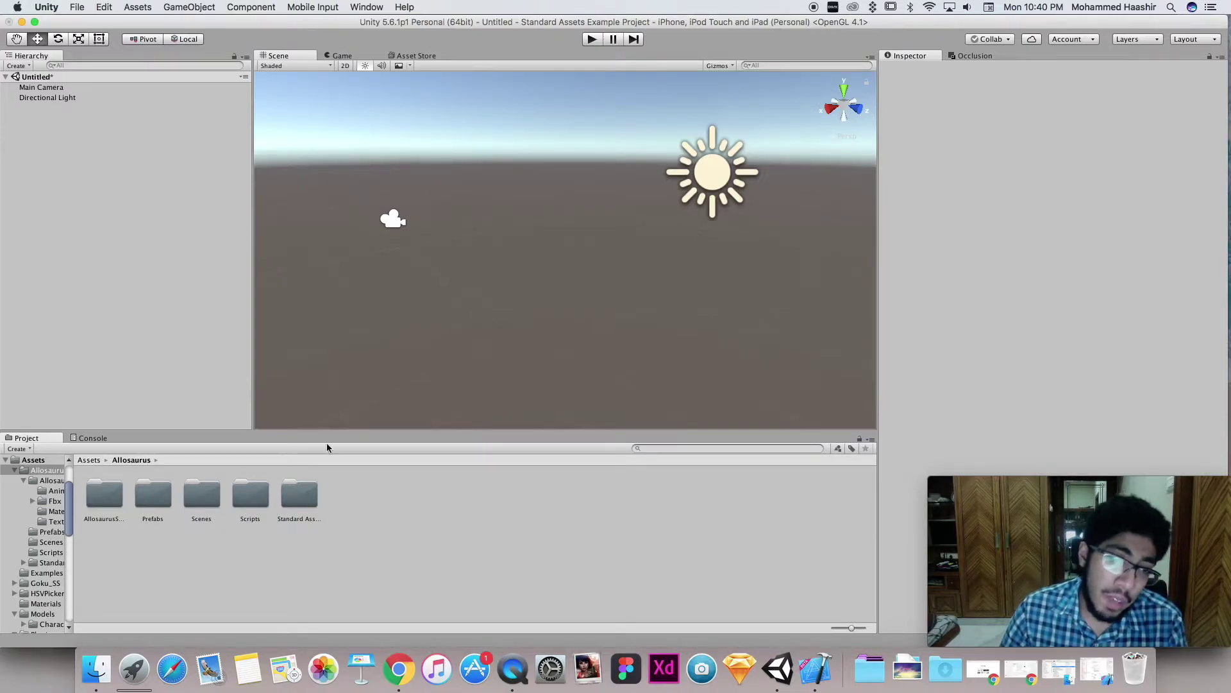
pyautogui.click(82, 459)
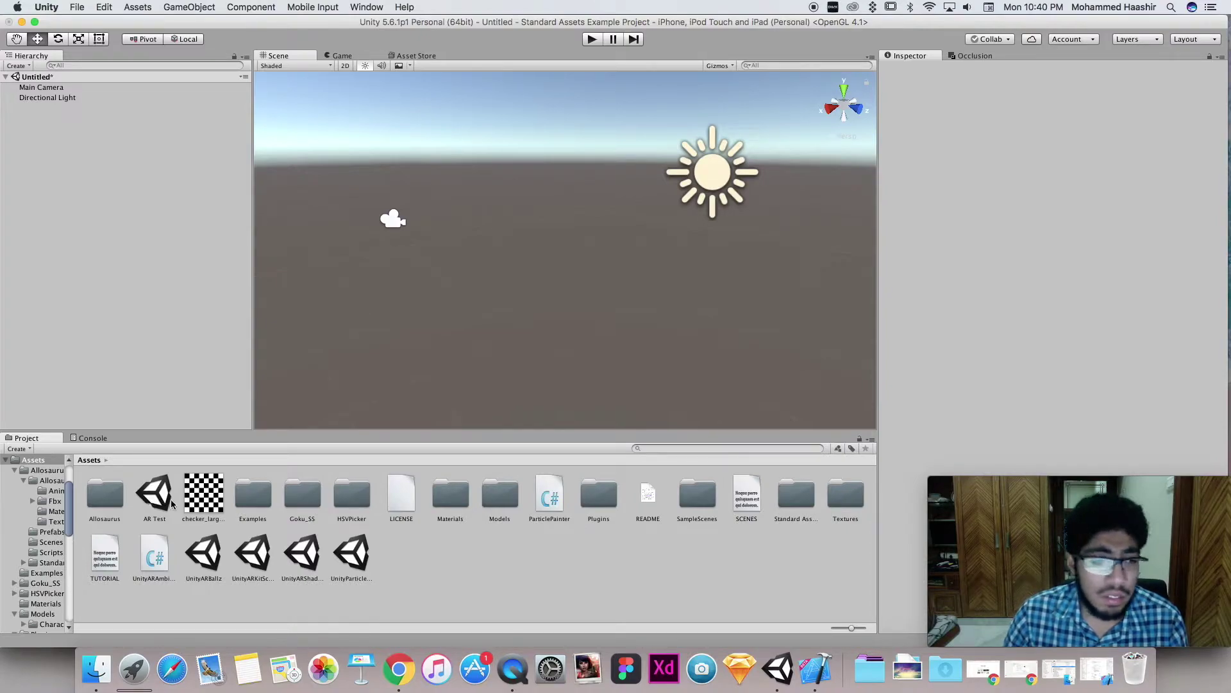
# Look over the ARKit plugin's example scenes and the AR Test scene in the Assets folder.
pyautogui.click(343, 567)
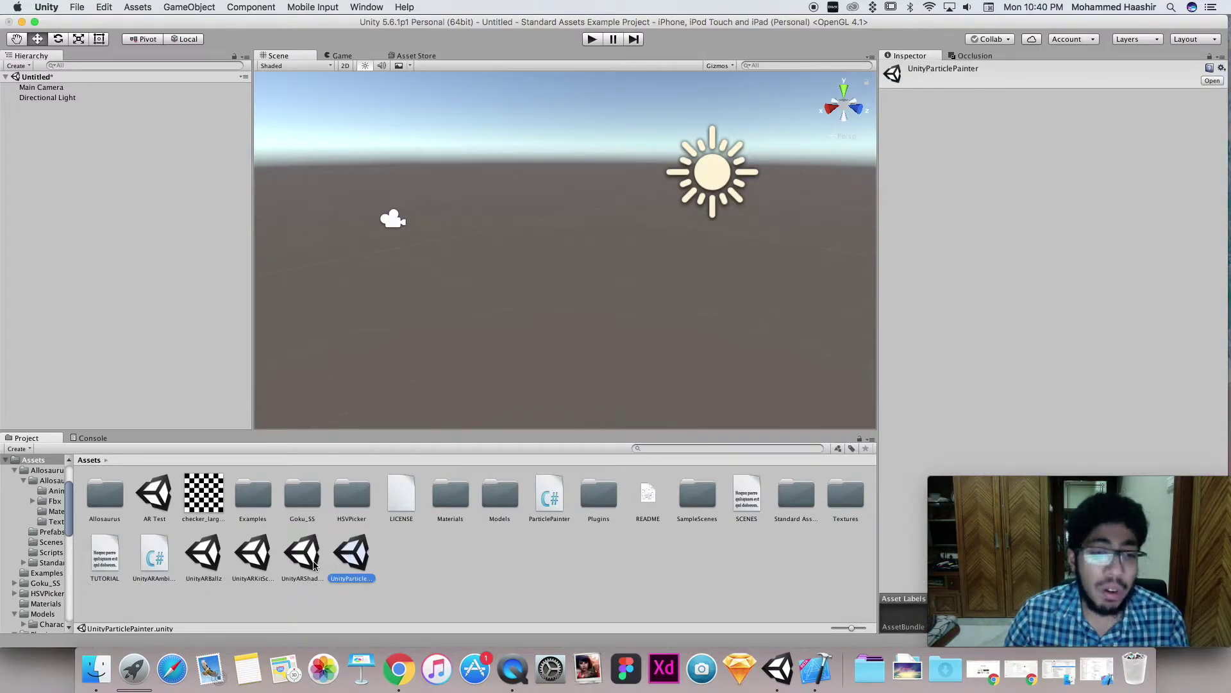
pyautogui.click(315, 564)
pyautogui.click(258, 560)
pyautogui.click(203, 553)
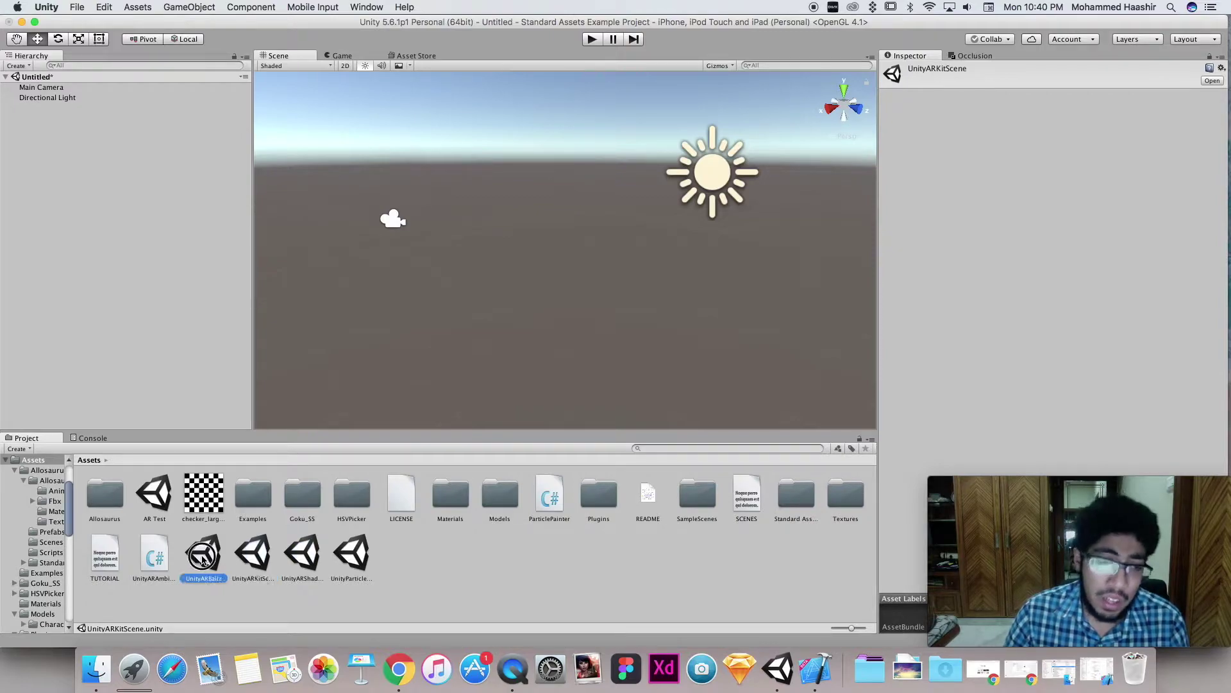
pyautogui.click(157, 503)
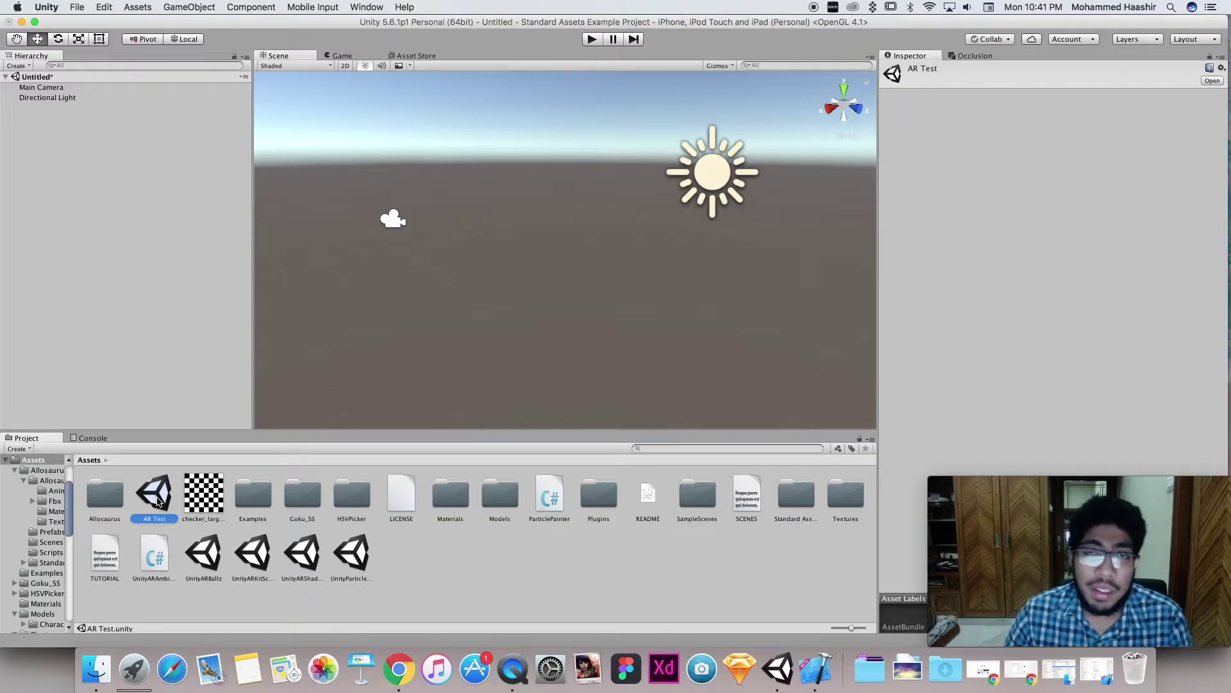
# Inspect the Allosaurus_02 prefab in the Allosaurus Prefabs folder and return to the main Assets folder.
pyautogui.click(118, 504)
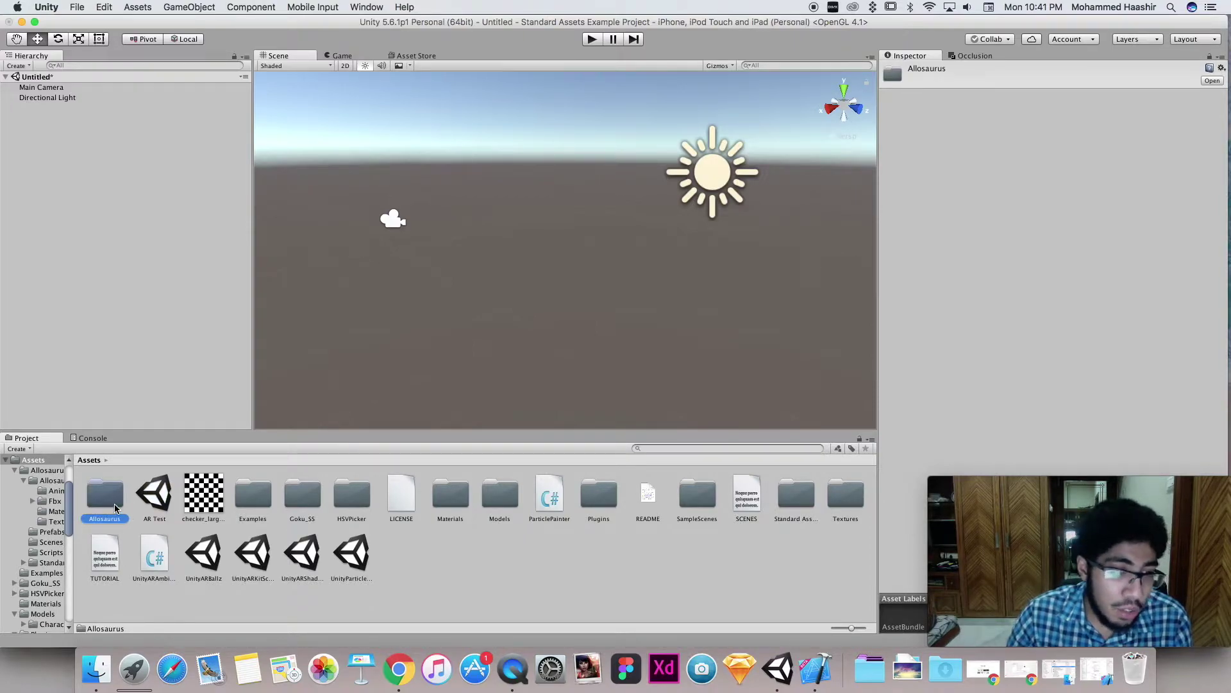
pyautogui.doubleClick(118, 504)
pyautogui.click(325, 537)
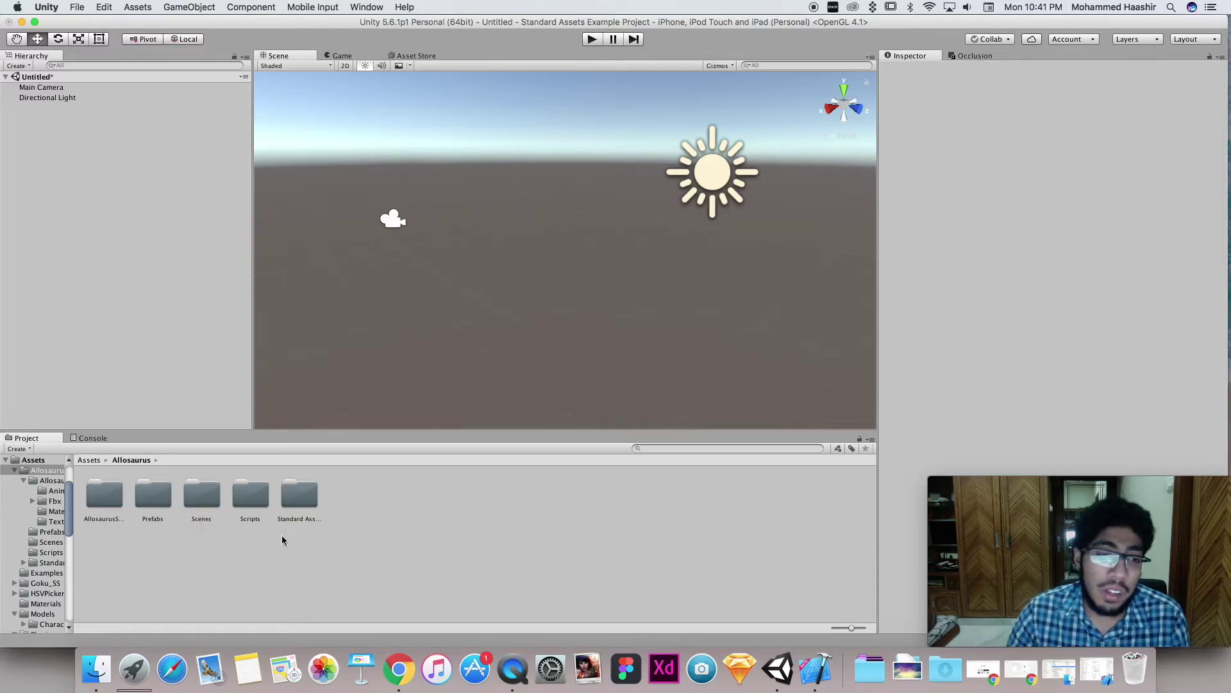
pyautogui.doubleClick(155, 500)
pyautogui.click(155, 499)
pyautogui.moveTo(1066, 505); pyautogui.dragTo(141, 470)
pyautogui.click(1049, 568)
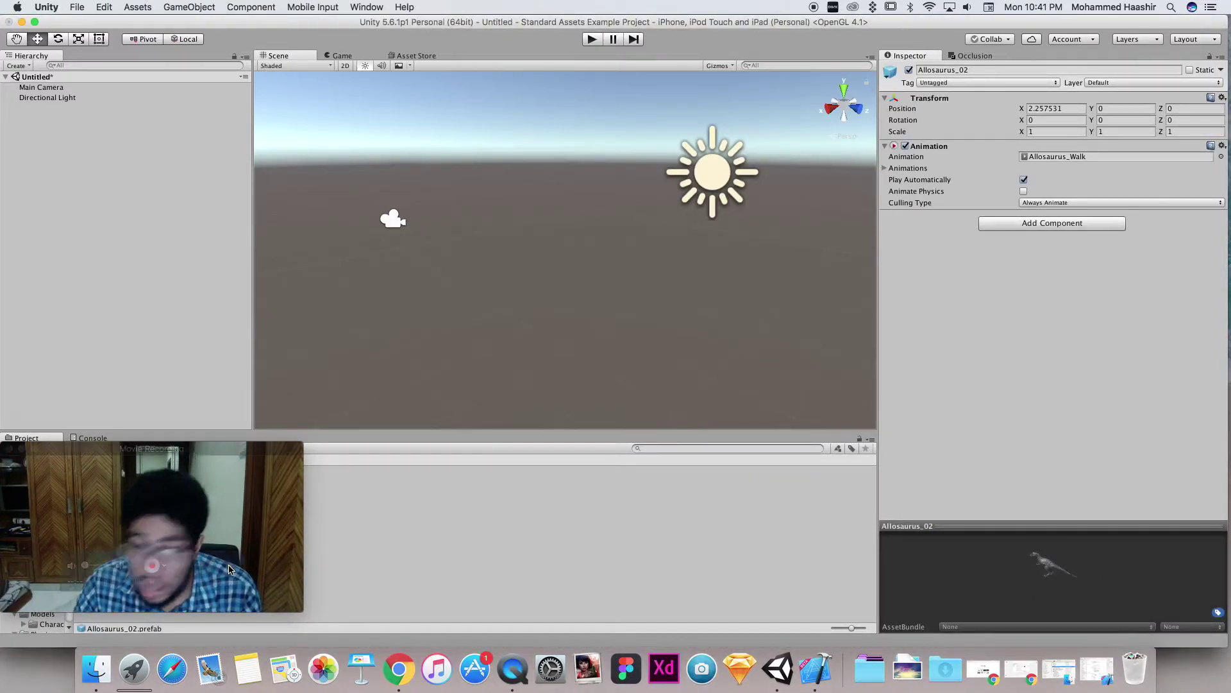
pyautogui.moveTo(259, 494); pyautogui.dragTo(1187, 513)
pyautogui.click(45, 463)
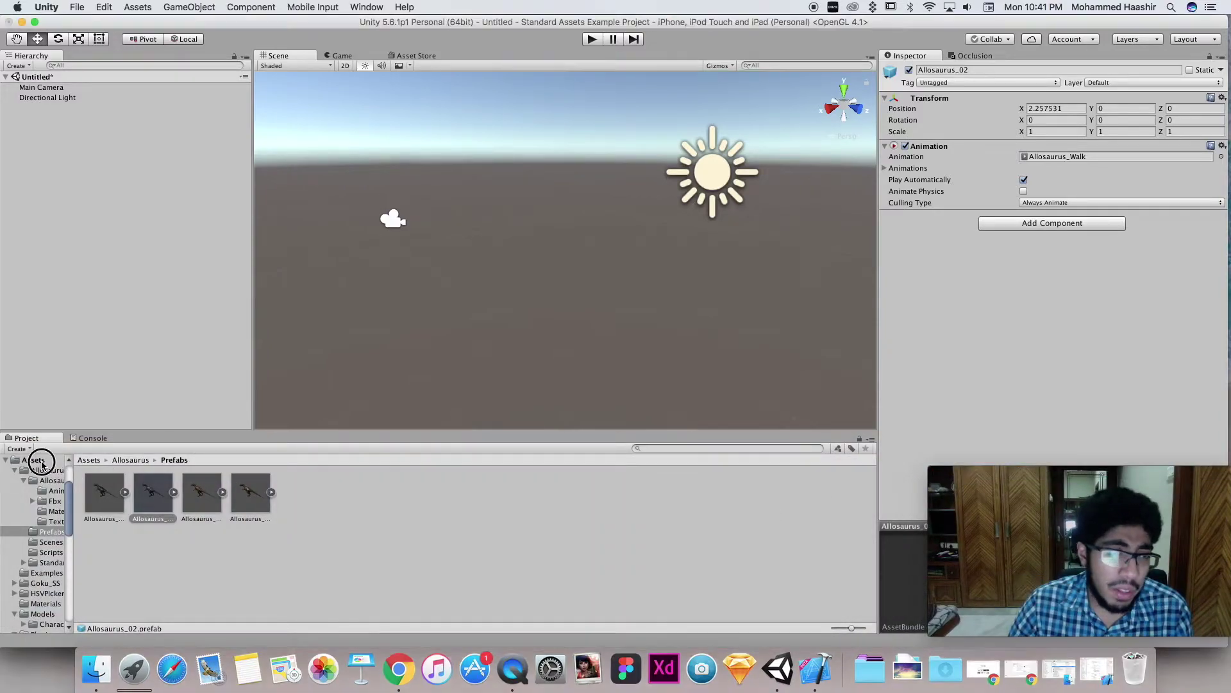
pyautogui.click(424, 565)
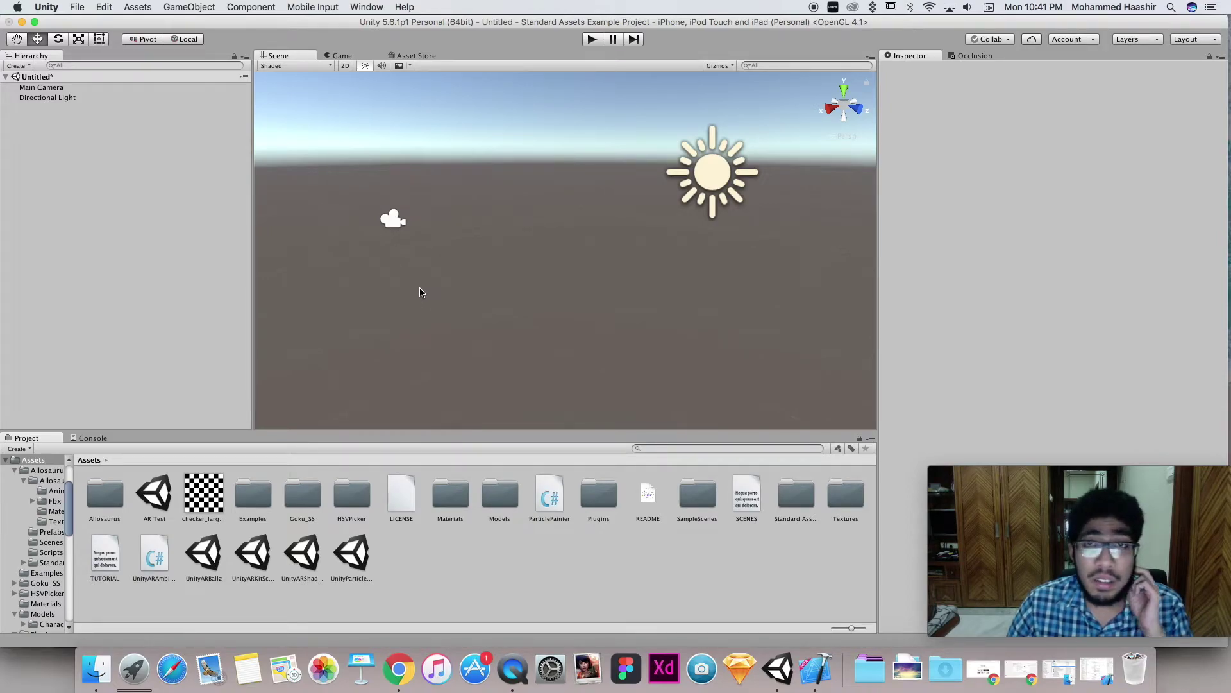
# Open the UnityARKitScene scene without saving the changes to the untitled scene.
pyautogui.click(261, 563)
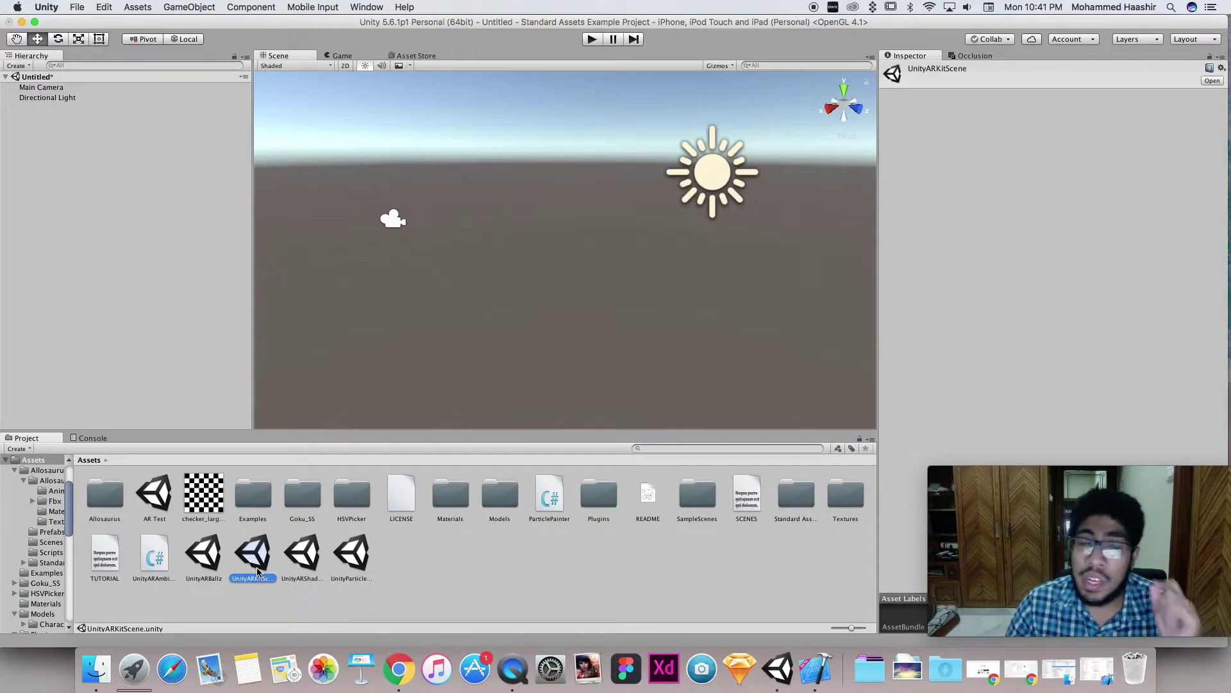
pyautogui.doubleClick(259, 570)
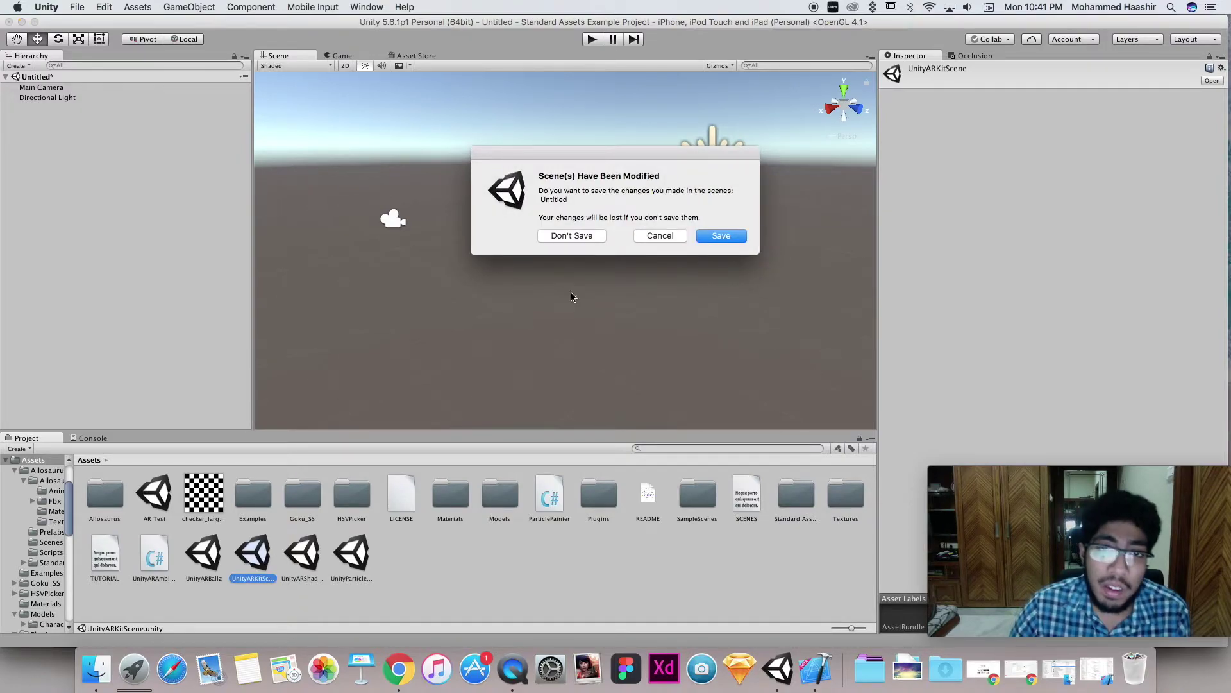
pyautogui.click(576, 236)
# Inspect the checkered RandomCube, the HitCube and the directional light in the Scene view.
pyautogui.keyDown('alt'); pyautogui.moveTo(569, 253); pyautogui.dragTo(680, 363); pyautogui.keyUp('alt')
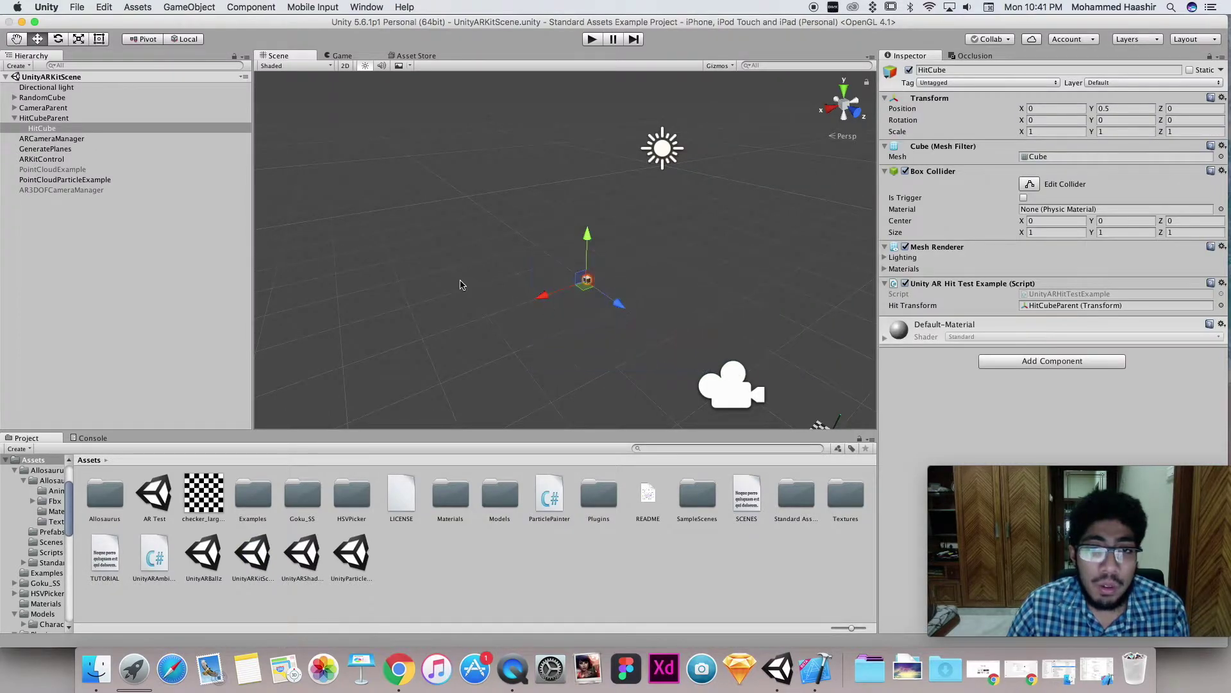
pyautogui.keyDown('alt'); pyautogui.moveTo(463, 283); pyautogui.dragTo(590, 319); pyautogui.keyUp('alt')
pyautogui.click(594, 322)
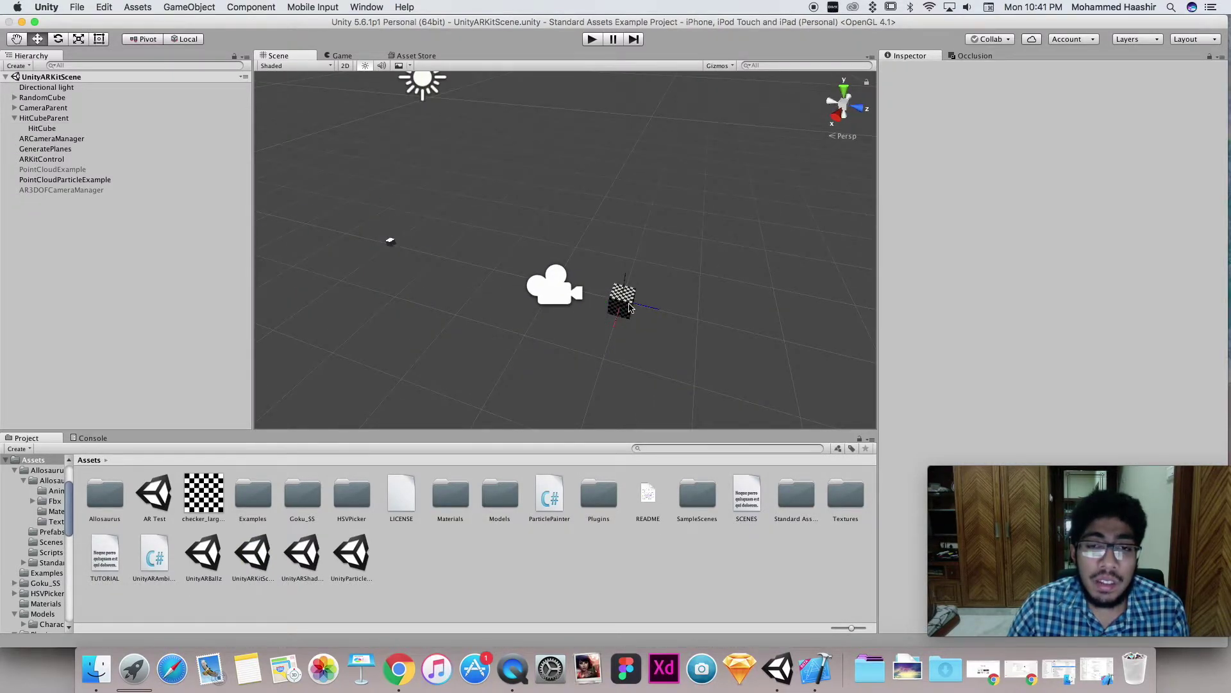
pyautogui.click(627, 304)
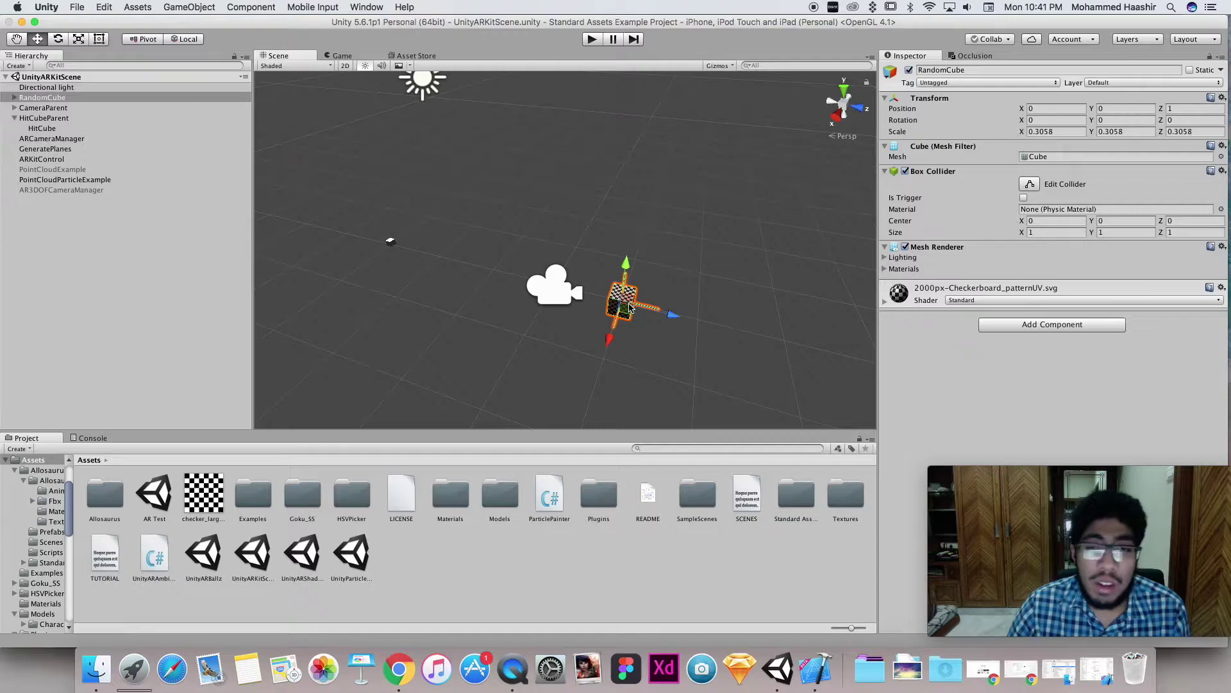
pyautogui.keyDown('alt'); pyautogui.moveTo(324, 358); pyautogui.dragTo(431, 295); pyautogui.keyUp('alt')
pyautogui.click(461, 247)
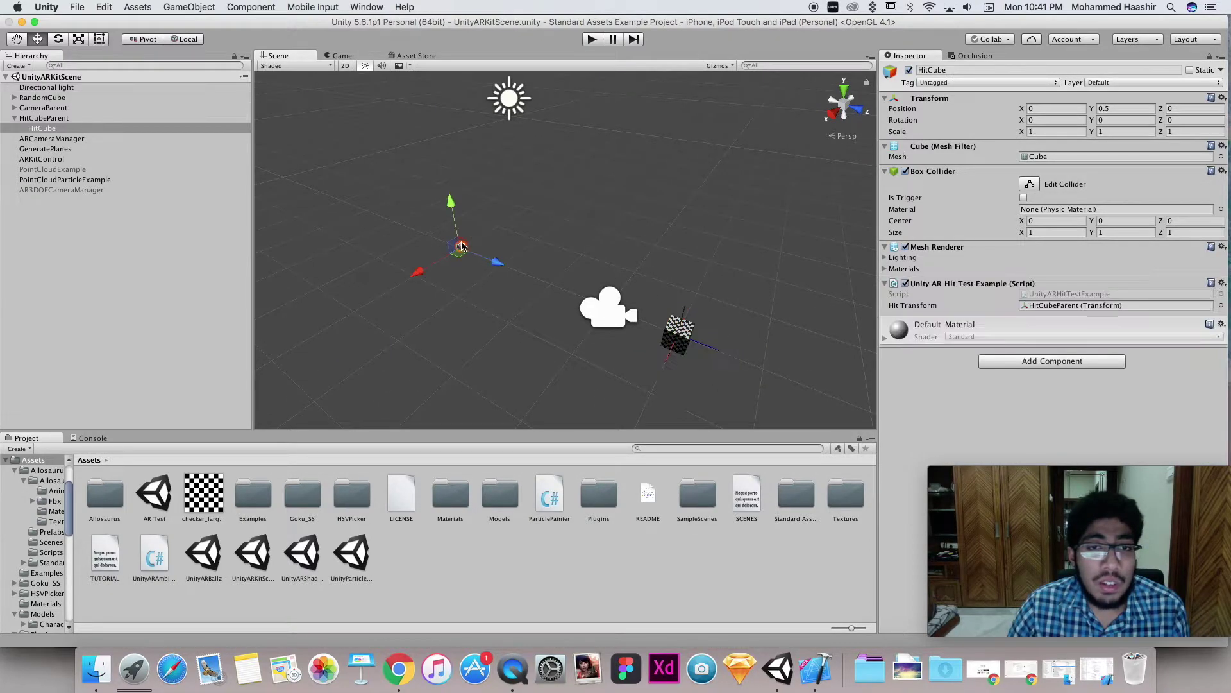
pyautogui.click(508, 99)
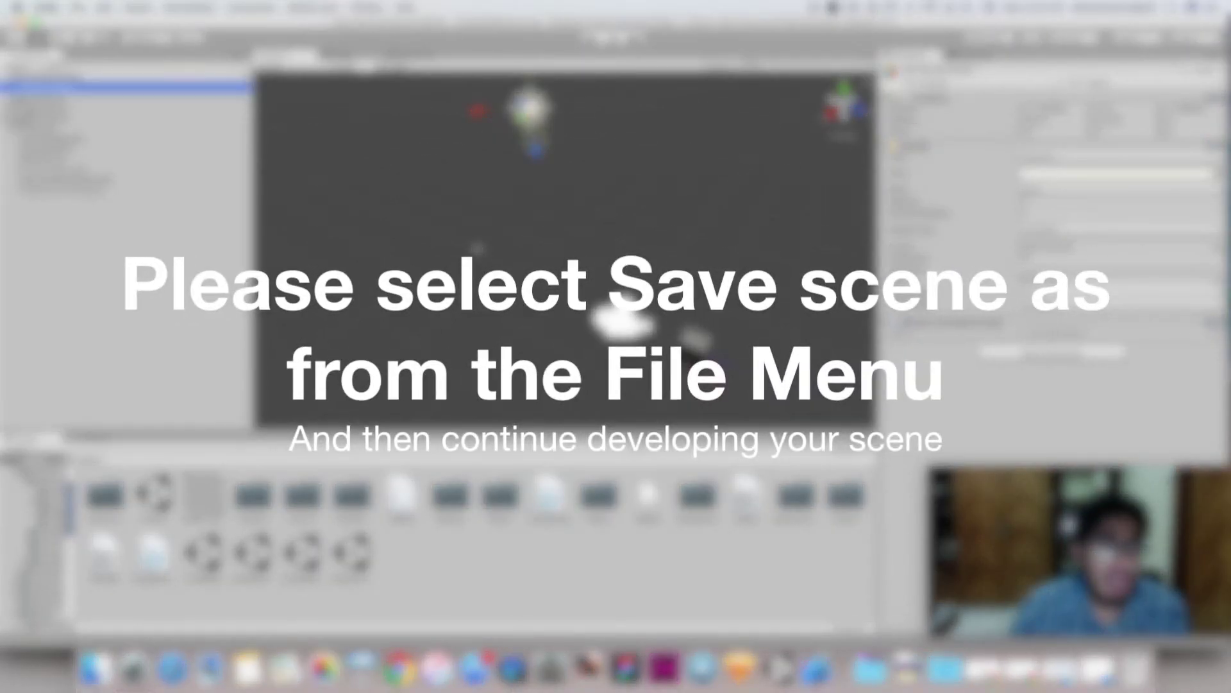
# Single out the Directional light, RandomCube and HitCubeParent together in the Hierarchy, and clear the selection.
pyautogui.click(74, 289)
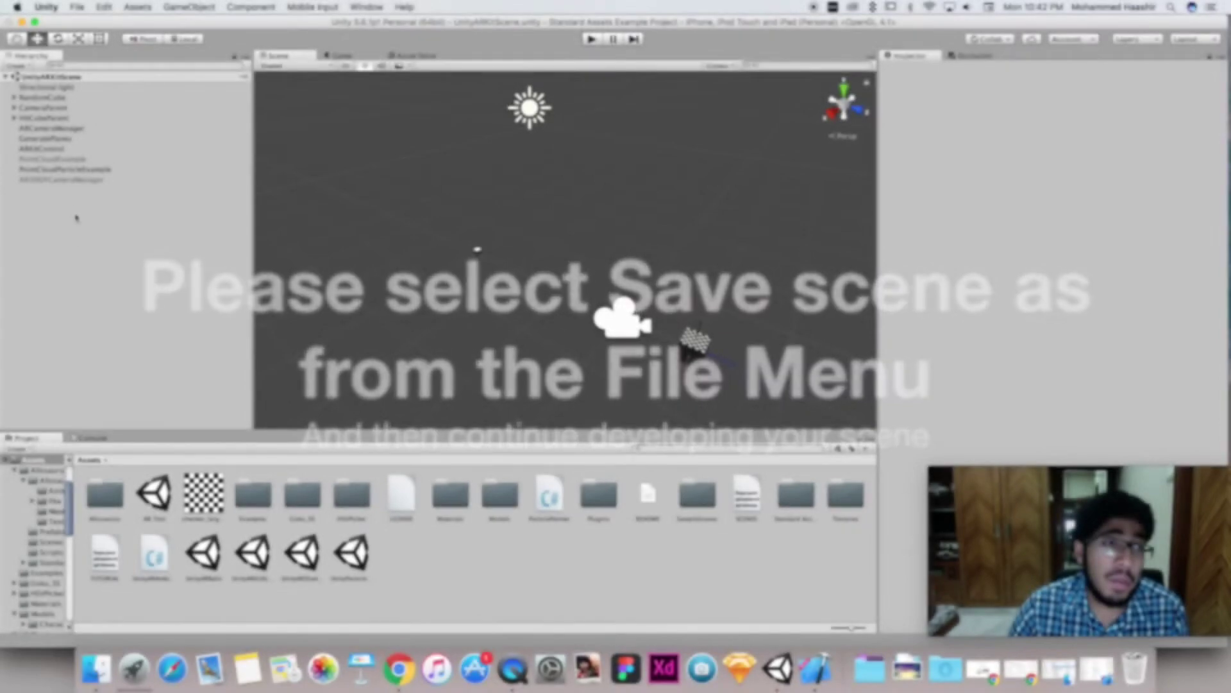
pyautogui.click(62, 180)
pyautogui.click(42, 118)
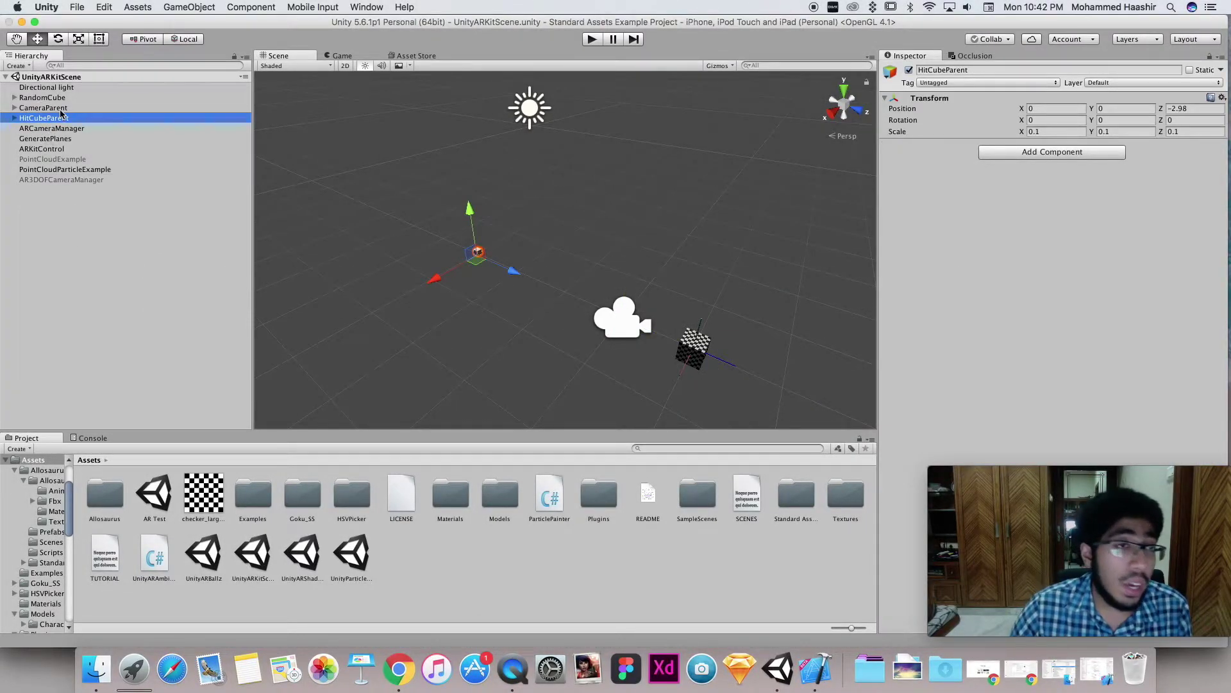
pyautogui.click(58, 88)
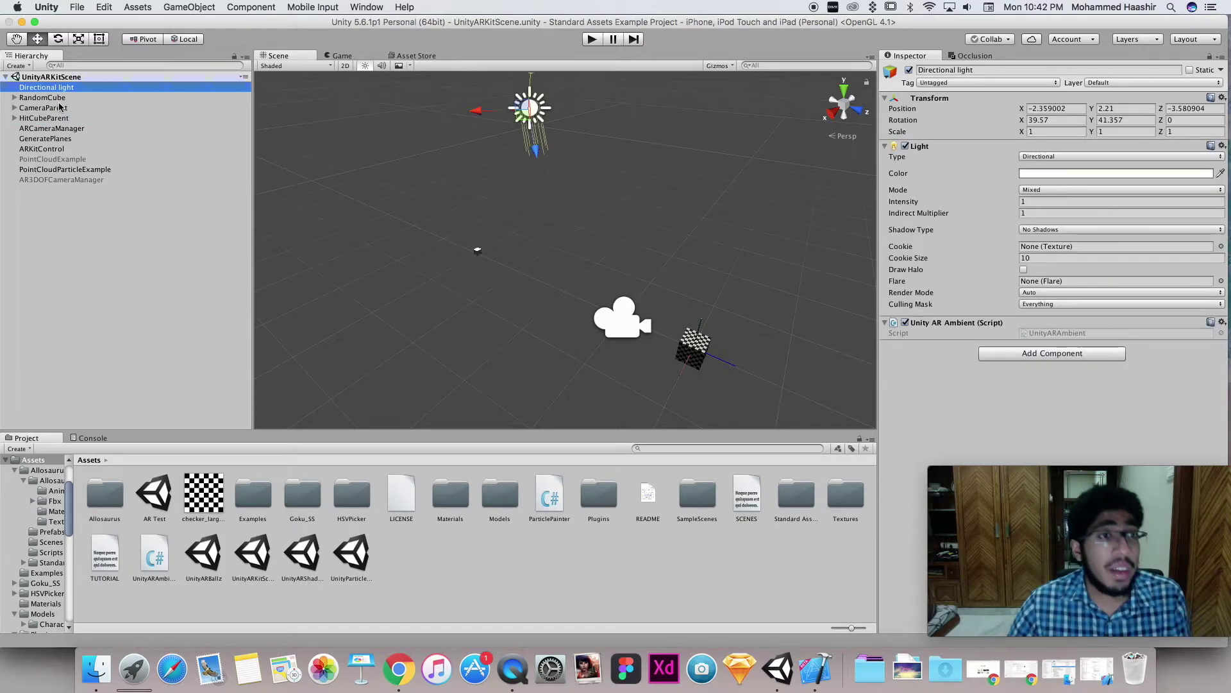
pyautogui.keyDown('shift'); pyautogui.click(58, 99); pyautogui.keyUp('shift')
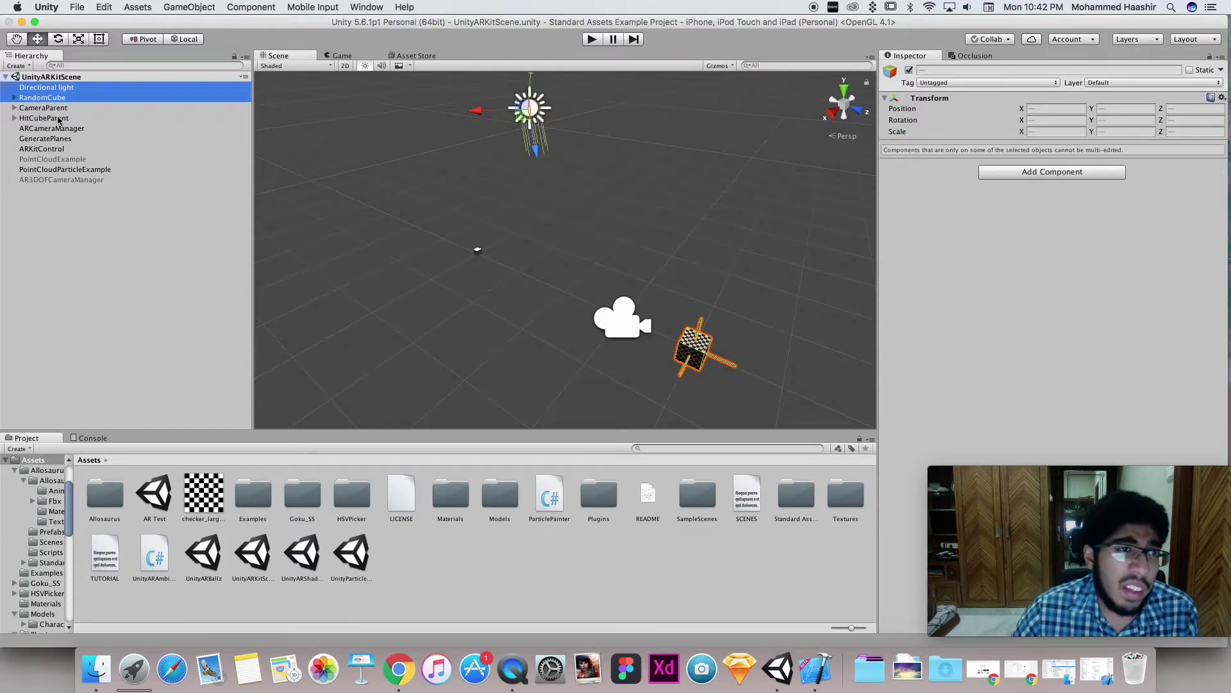
pyautogui.keyDown('super'); pyautogui.click(58, 119); pyautogui.keyUp('super')
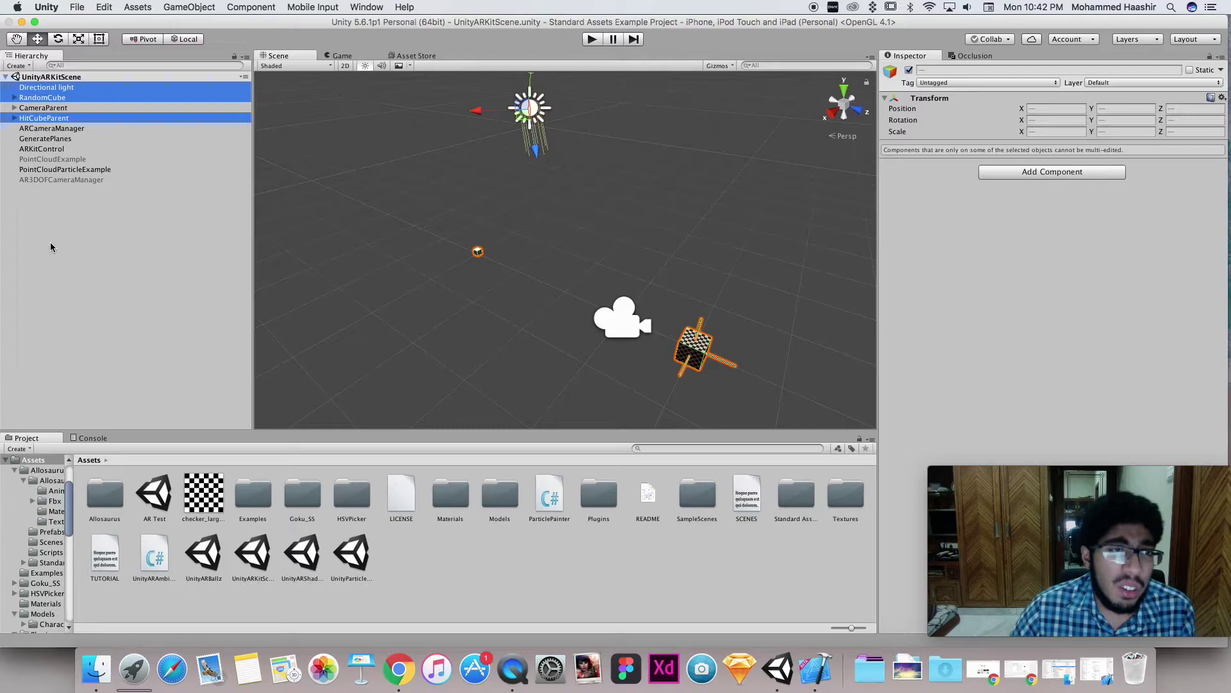
pyautogui.click(95, 354)
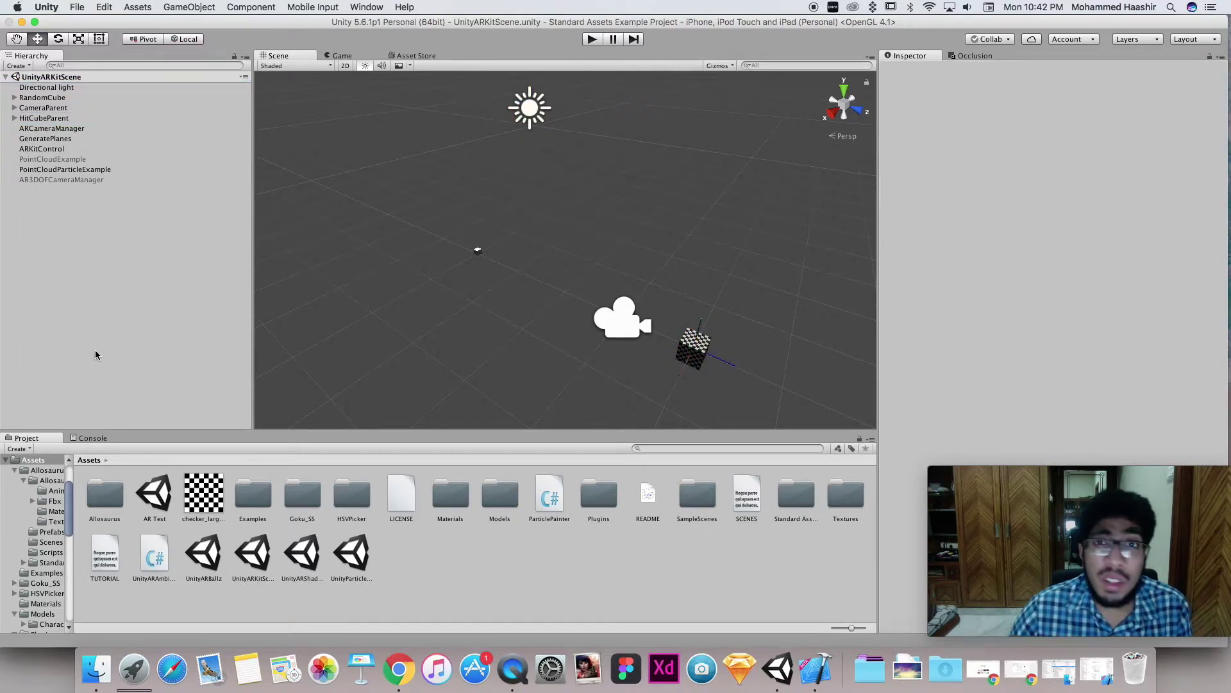
# Check the ARCameraManager, HitCubeParent, RandomCube and Directional light objects in the Inspector.
pyautogui.click(56, 129)
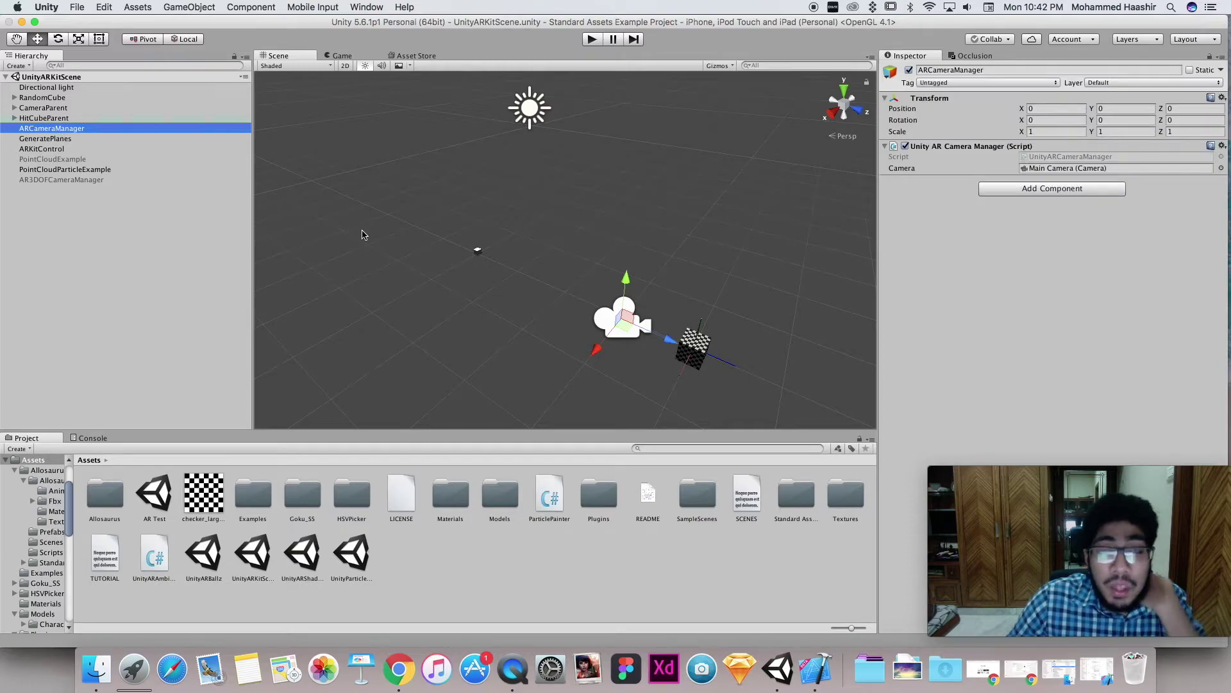
pyautogui.click(97, 119)
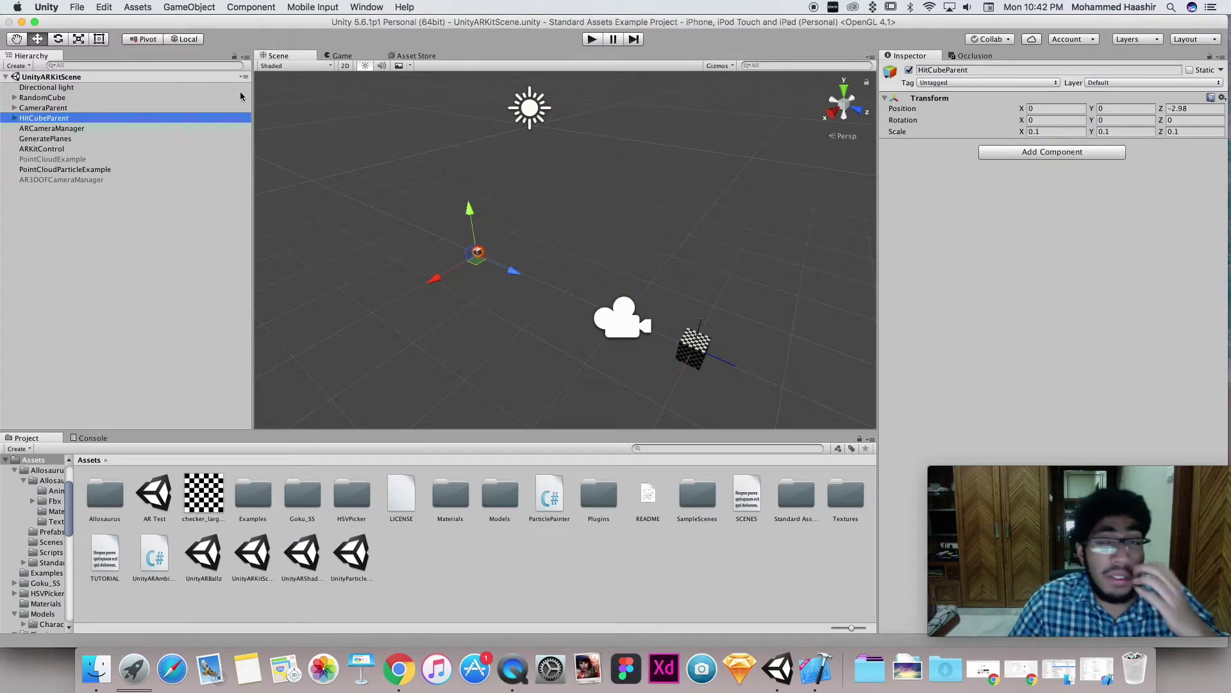
pyautogui.keyDown('super'); pyautogui.click(88, 97); pyautogui.keyUp('super')
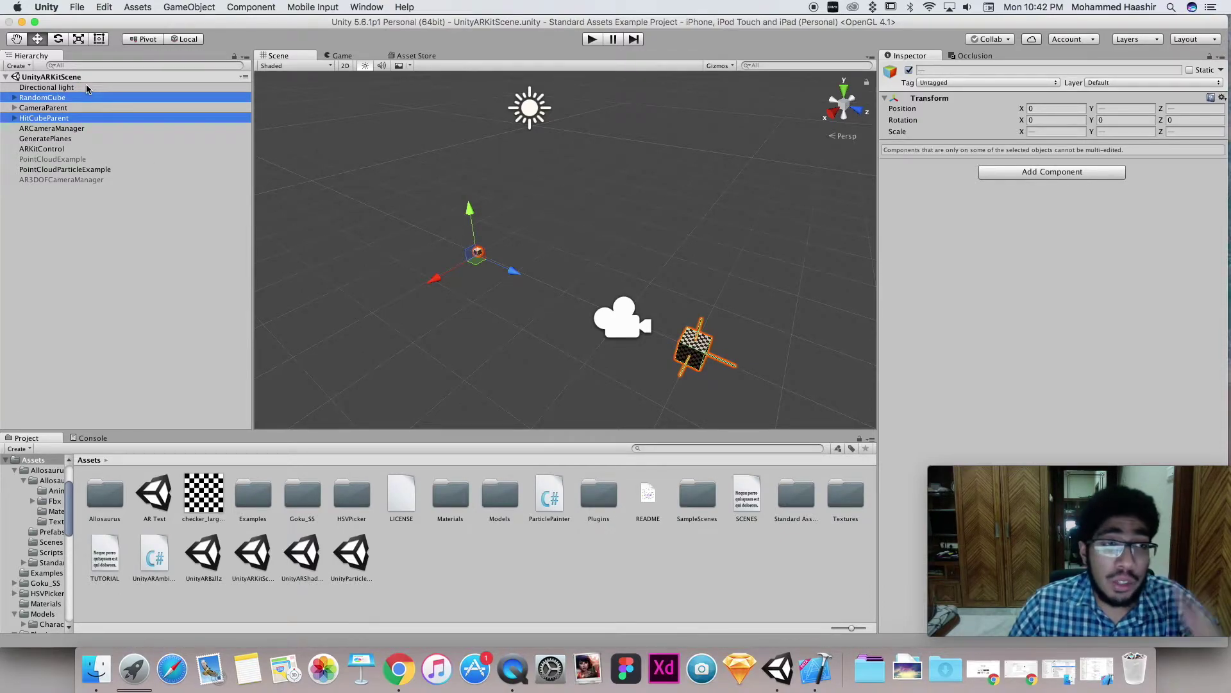
pyautogui.click(88, 88)
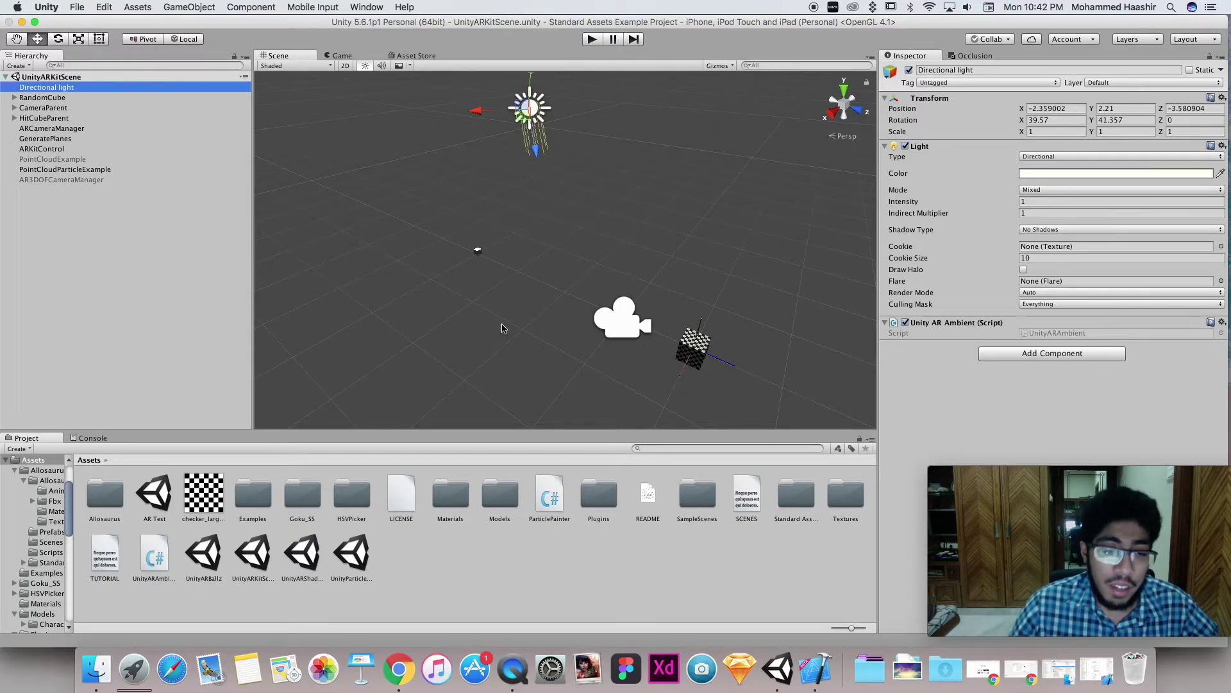
# Switch to Chrome and look through the sample screenshots on the Unity ARKit Plugin's Asset Store page.
pyautogui.press('super+m')
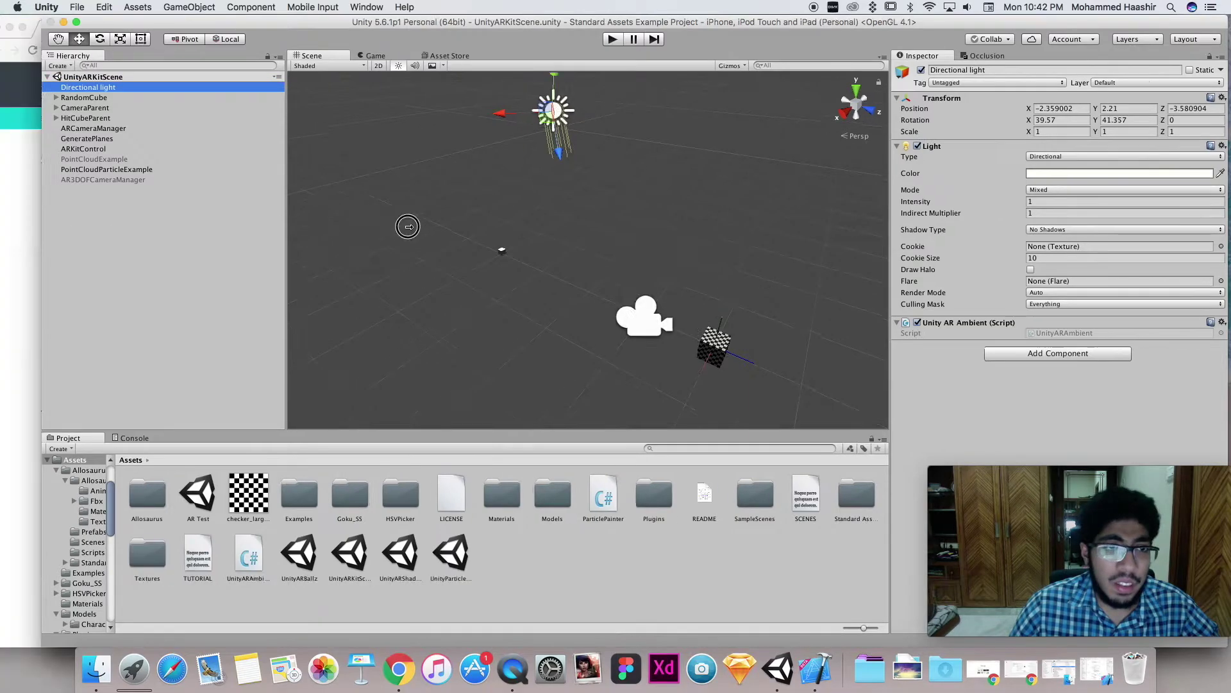
pyautogui.scroll(-5, 352, 447)
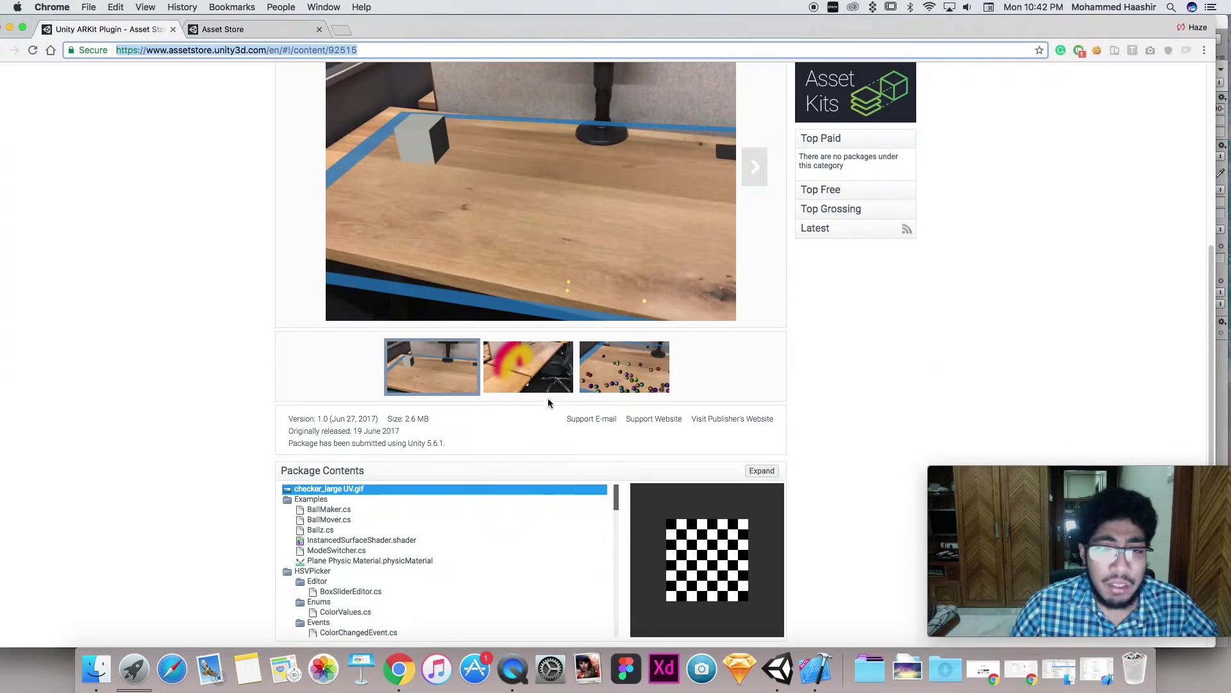
pyautogui.click(561, 383)
pyautogui.scroll(1, 561, 382)
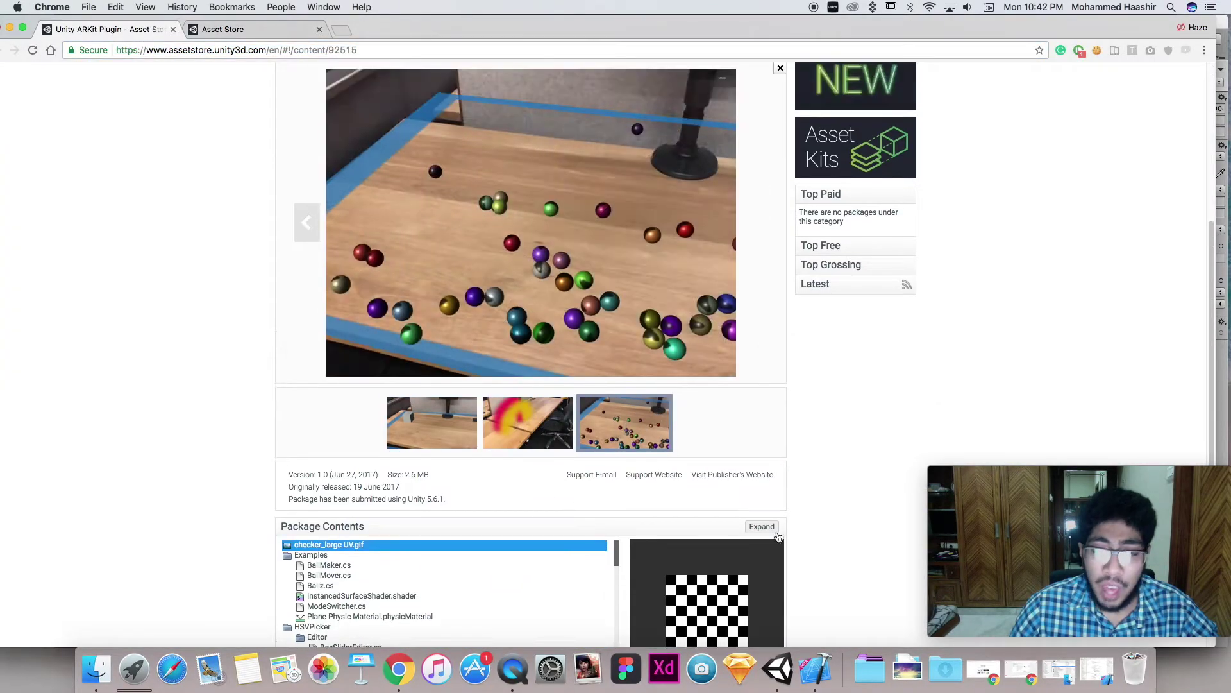
pyautogui.click(535, 423)
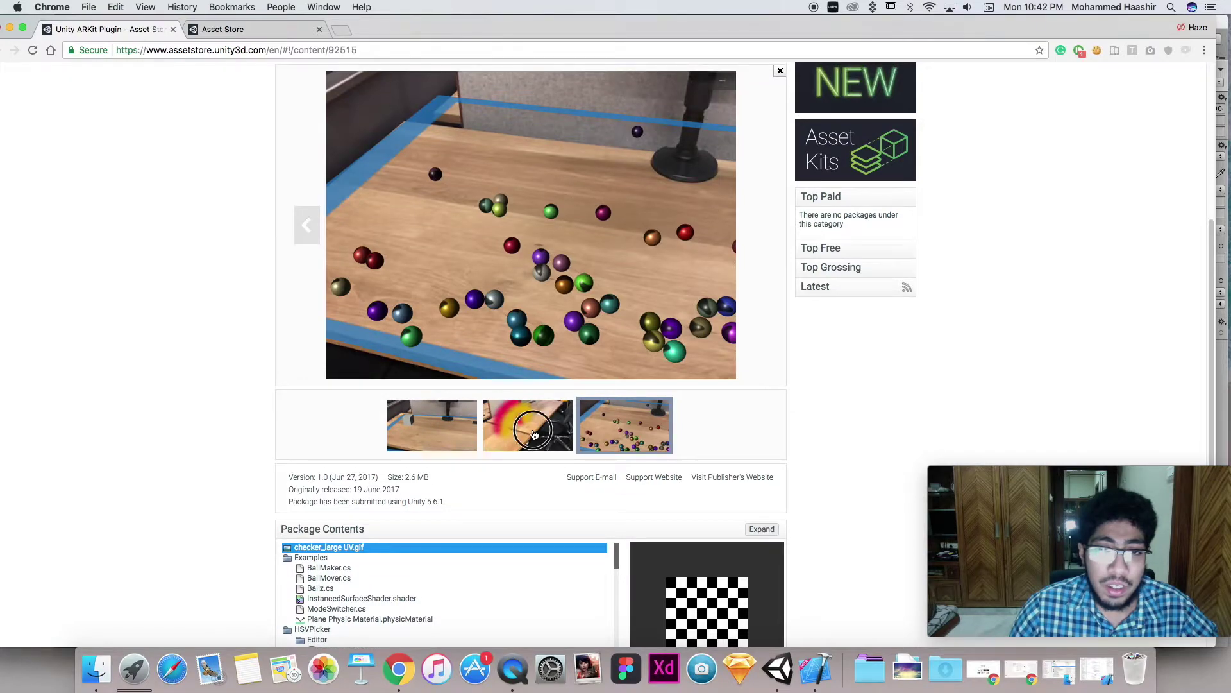
pyautogui.scroll(3, 526, 431)
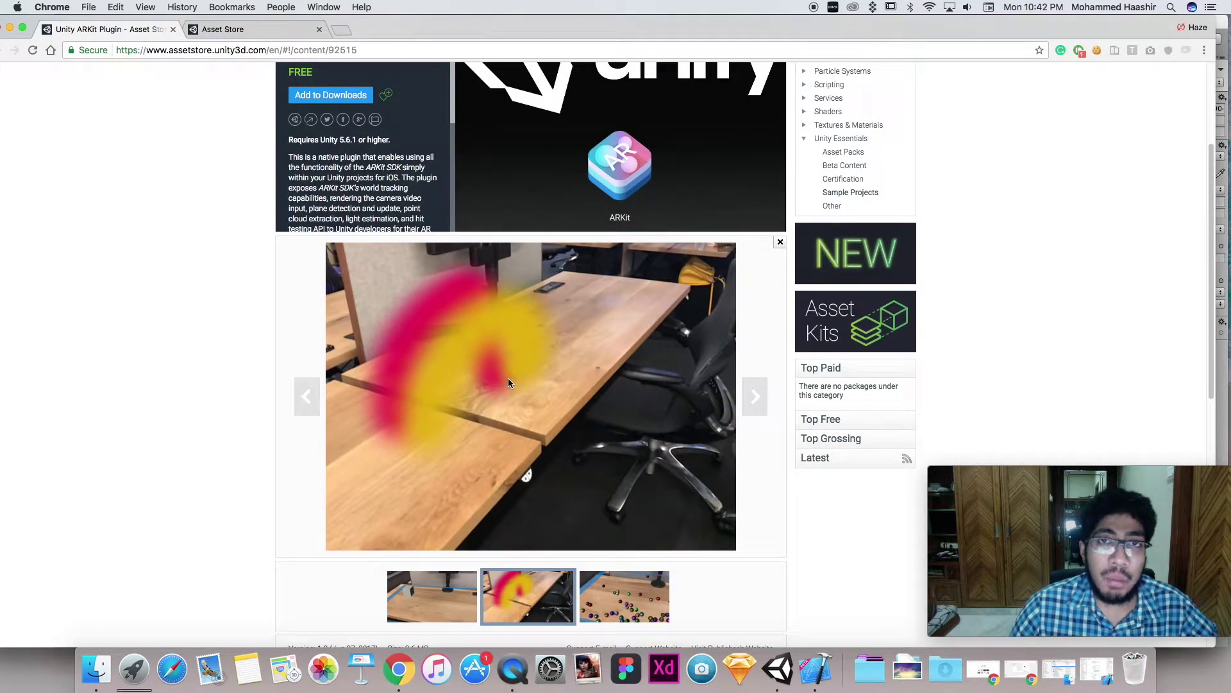
# Switch back to Unity, check the PointCloudExample object in the Inspector, and clear the selection.
pyautogui.click(1226, 51)
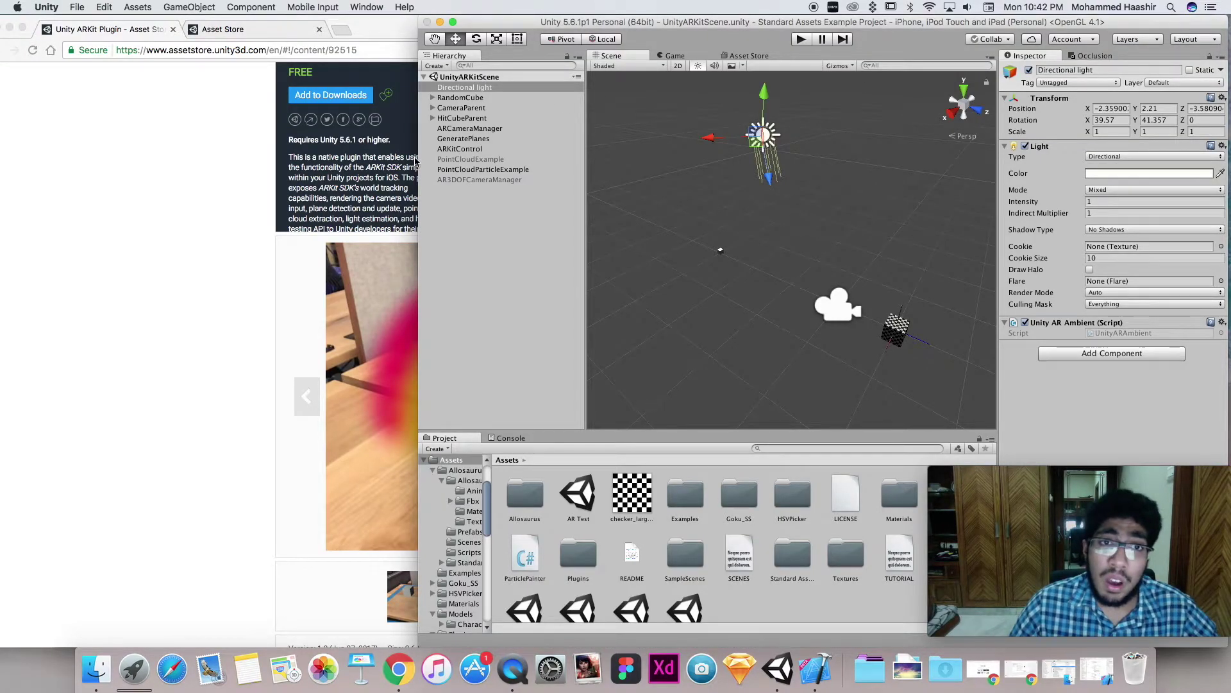
pyautogui.click(426, 159)
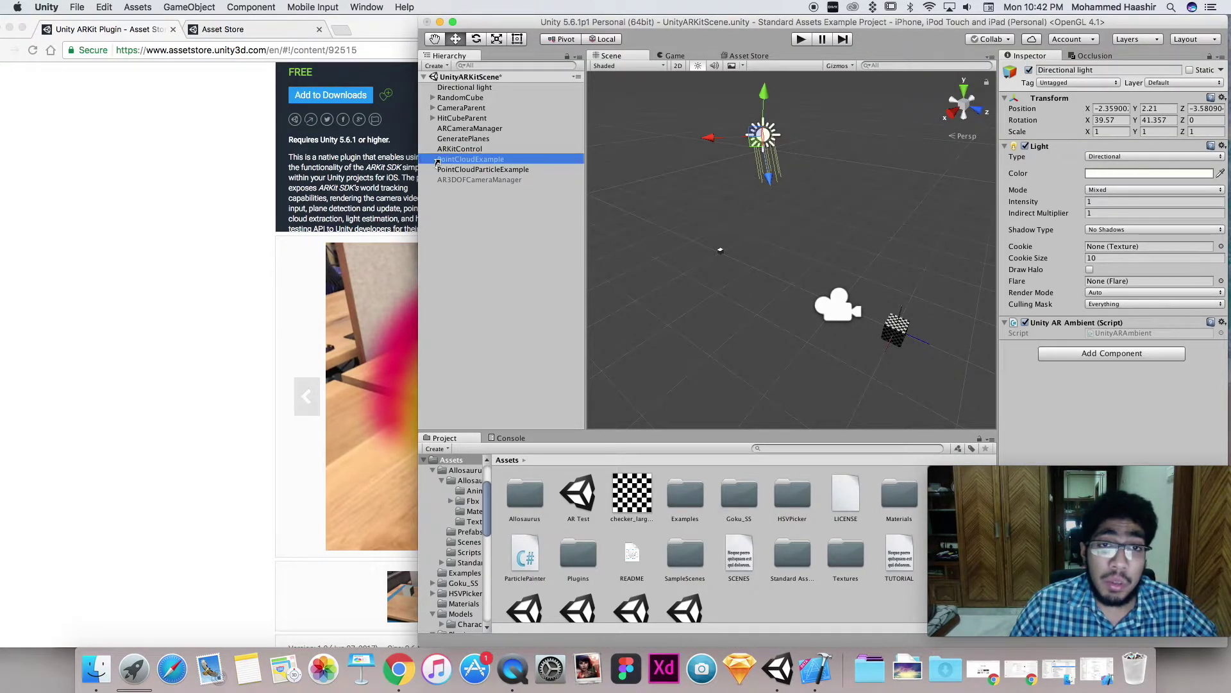
pyautogui.moveTo(416, 158); pyautogui.dragTo(5, 260)
pyautogui.moveTo(421, 260); pyautogui.dragTo(435, 263, button='middle')
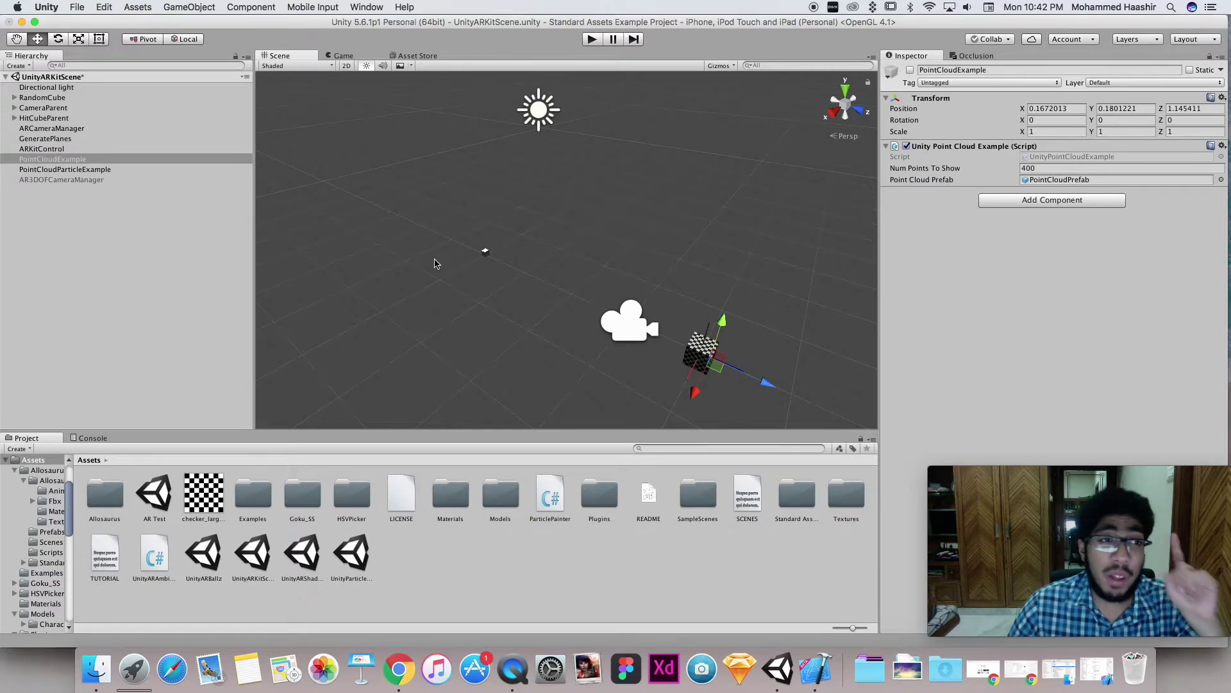
pyautogui.click(503, 288)
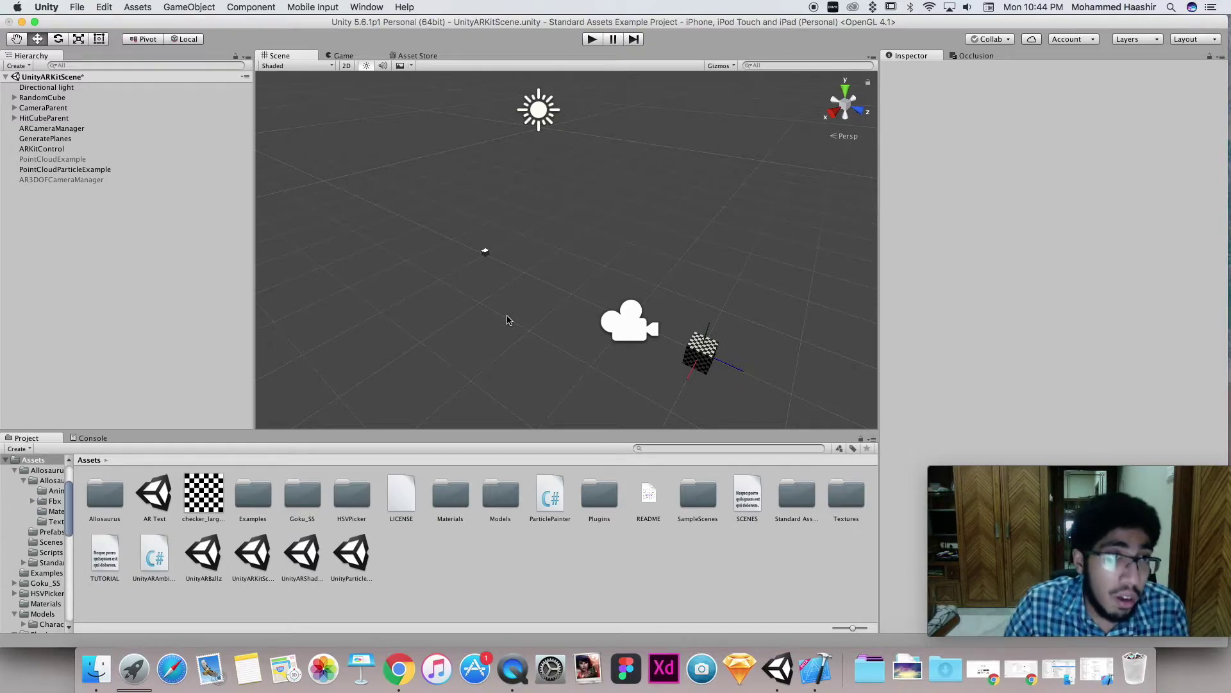
# Inspect RandomCube and HitCubeParent, and examine the HitCube child with its hit test script up close.
pyautogui.click(75, 98)
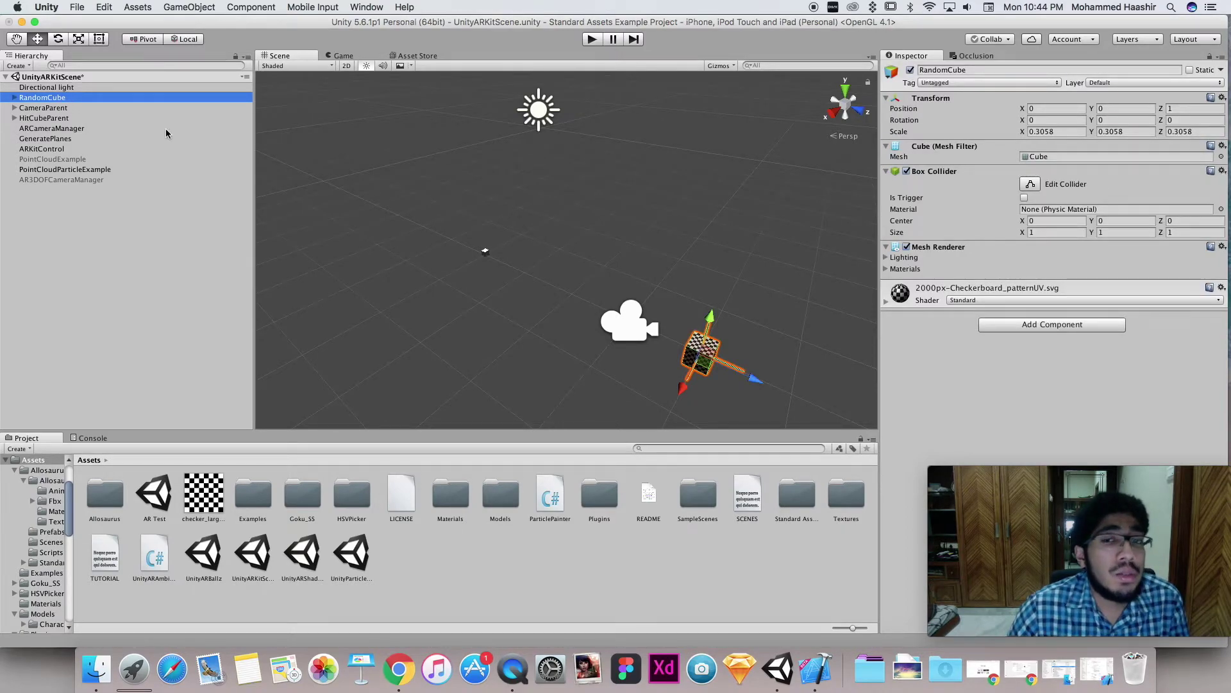
pyautogui.click(52, 118)
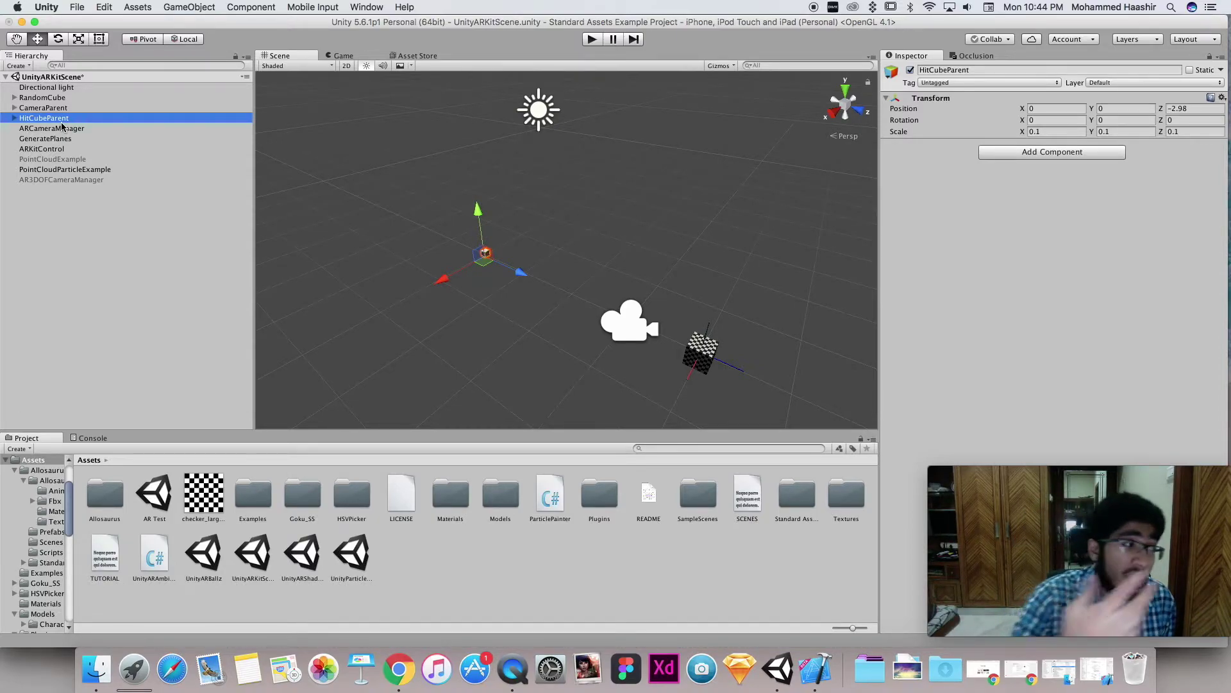
pyautogui.click(14, 118)
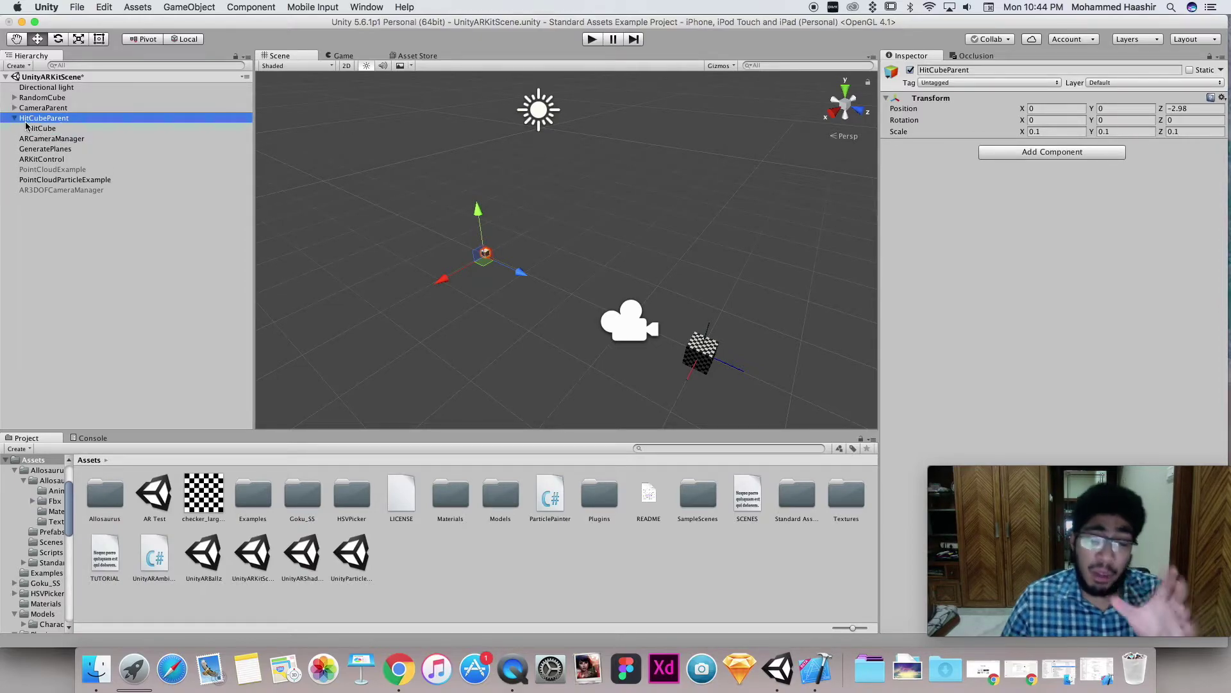
pyautogui.doubleClick(40, 129)
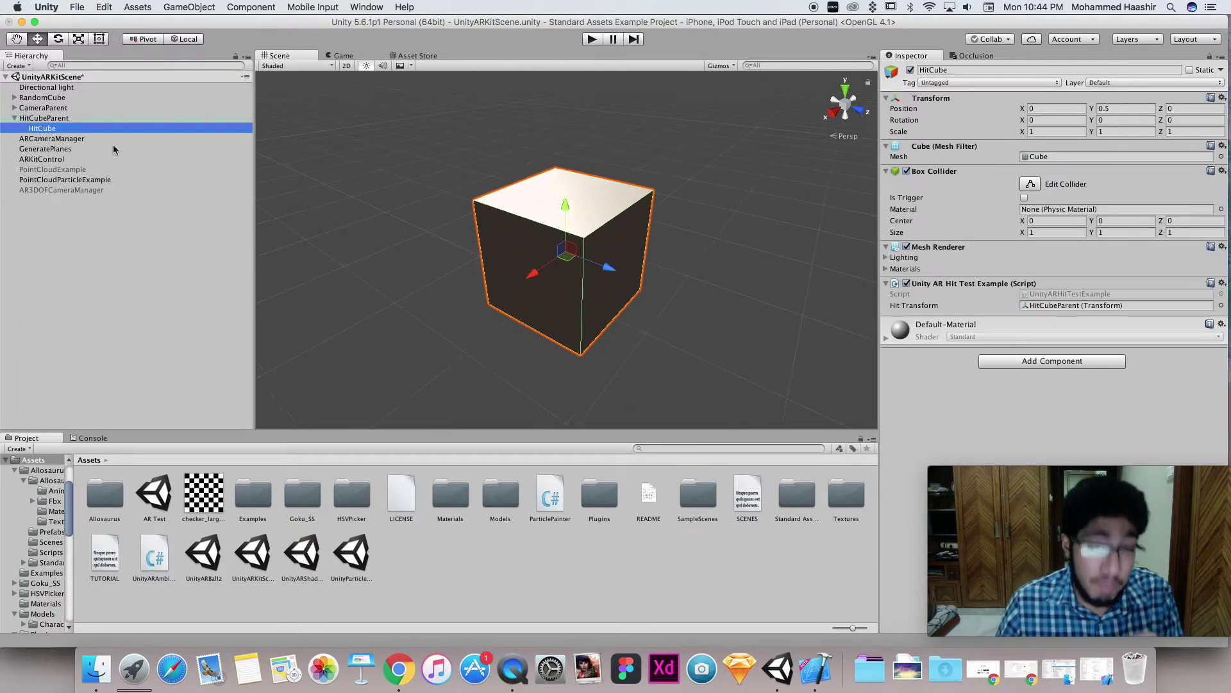
pyautogui.scroll(-5, 415, 250)
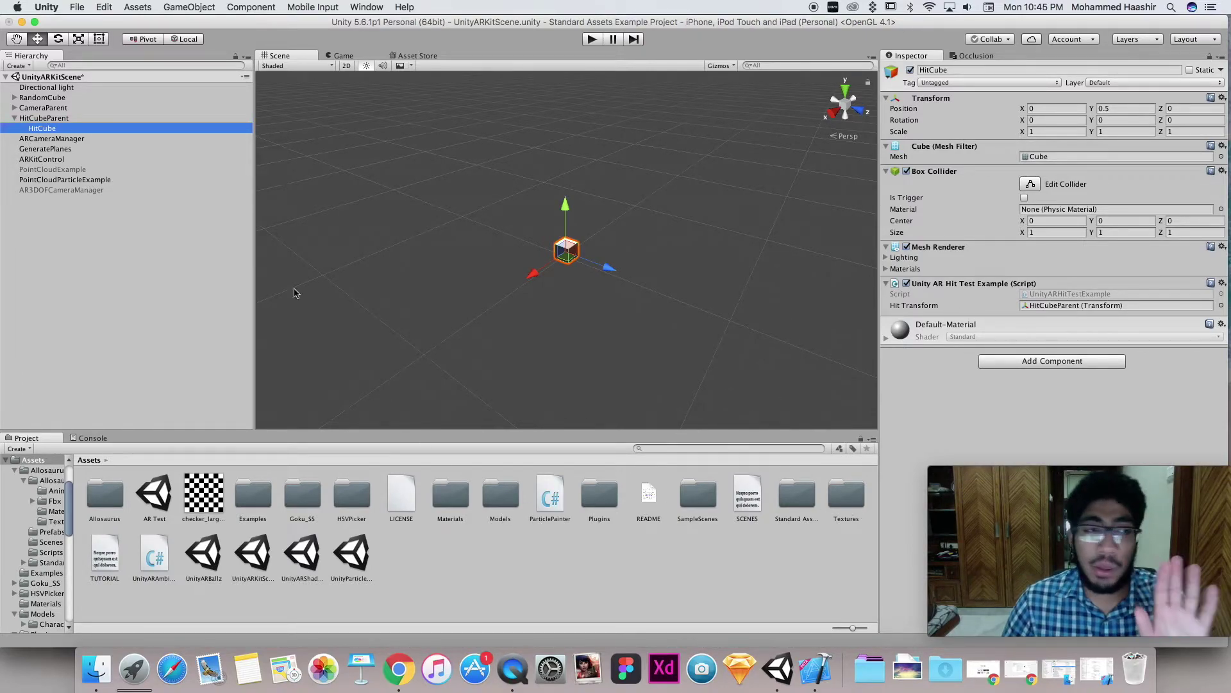
# Examine the checkered RandomCube up close in the Scene view and then within its surroundings.
pyautogui.click(45, 118)
pyautogui.click(41, 97)
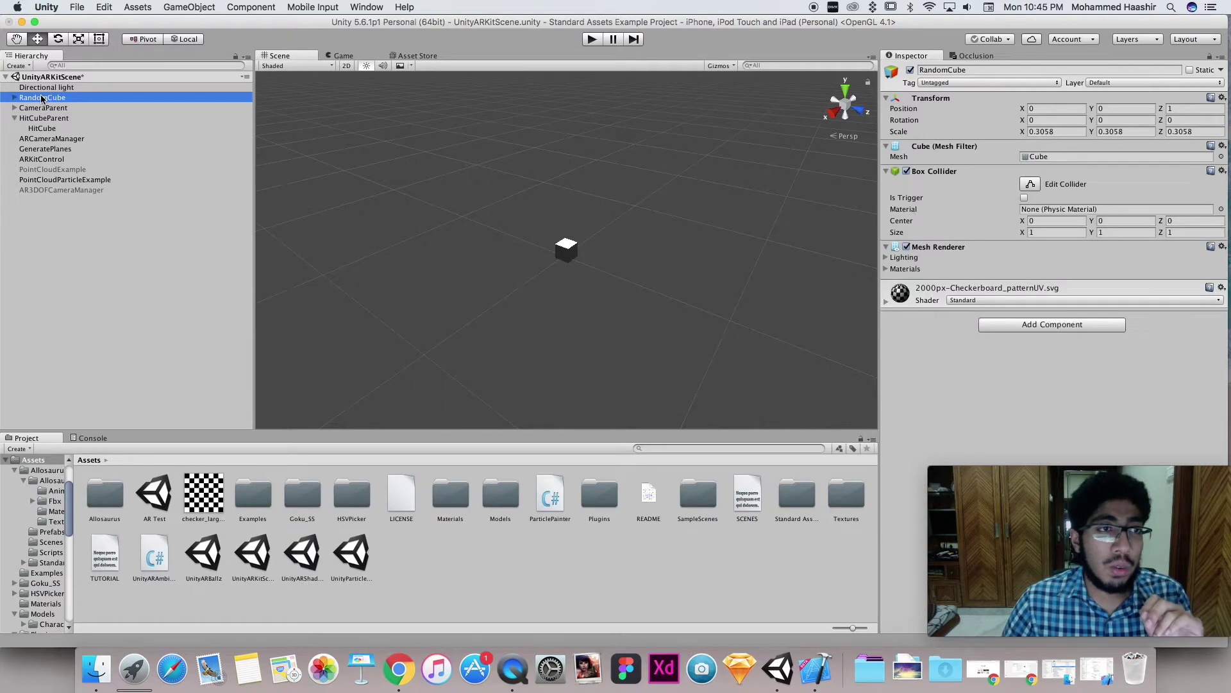
pyautogui.moveTo(44, 107); pyautogui.dragTo(78, 100)
pyautogui.doubleClick(78, 97)
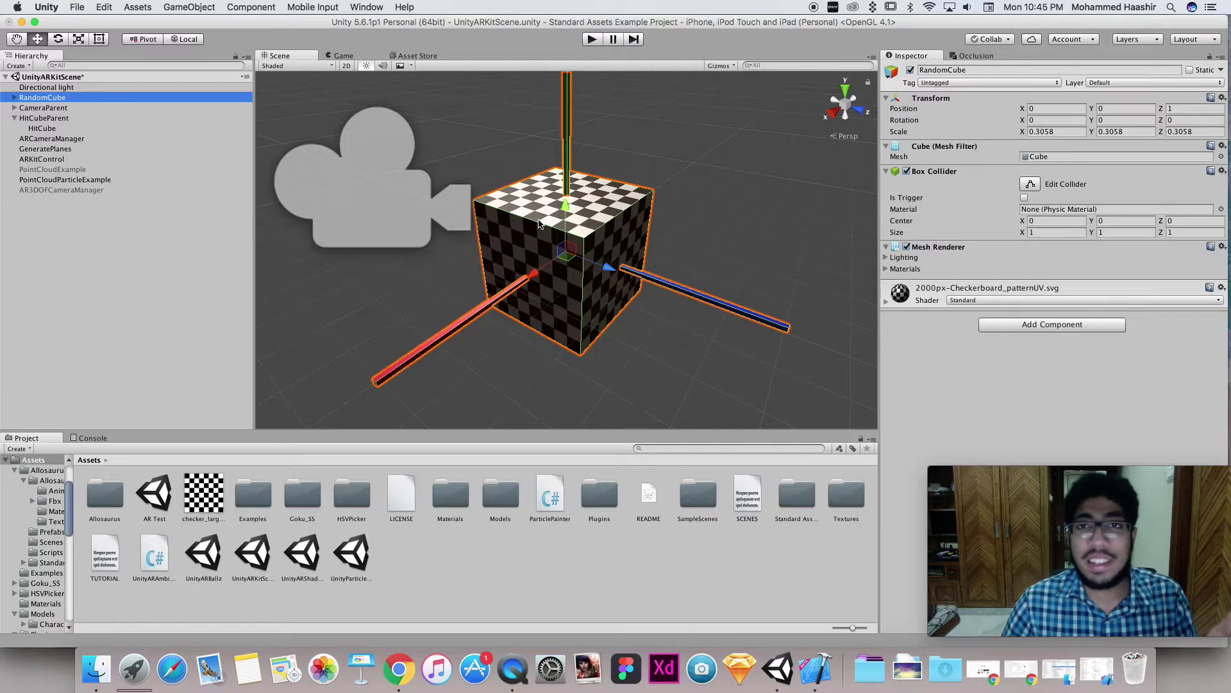
pyautogui.scroll(-5, 694, 331)
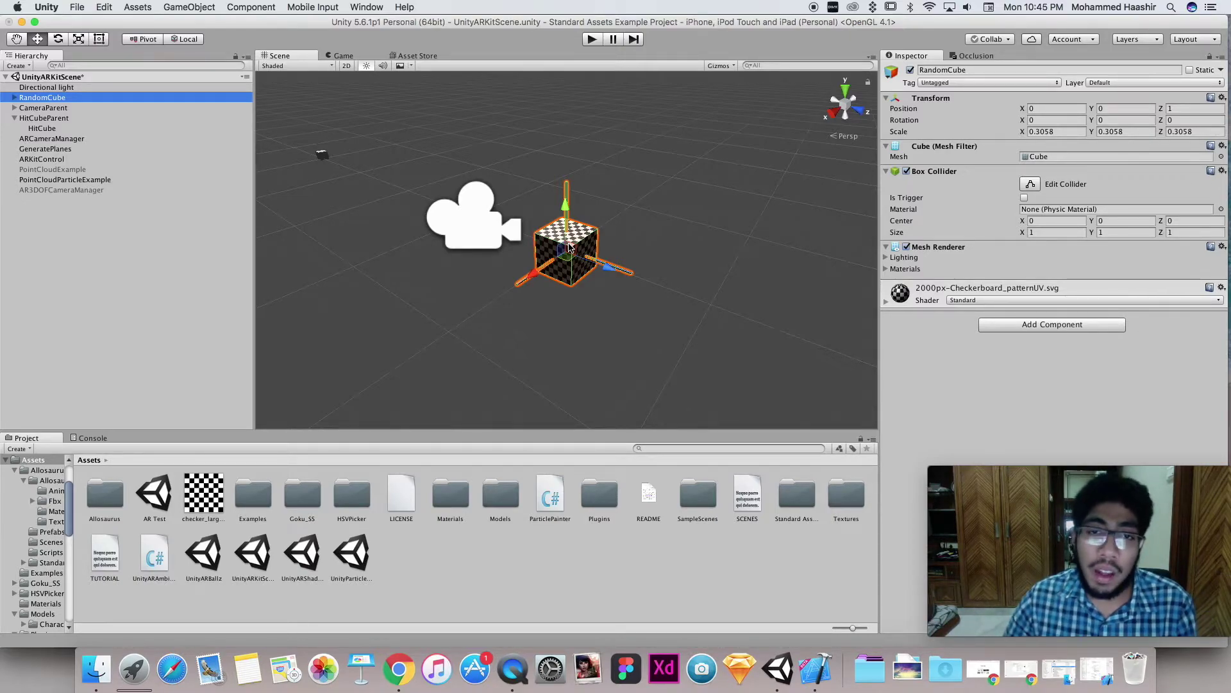
# Check HitCubeParent and the Main Camera's settings and preview relative to the RandomCube.
pyautogui.click(77, 119)
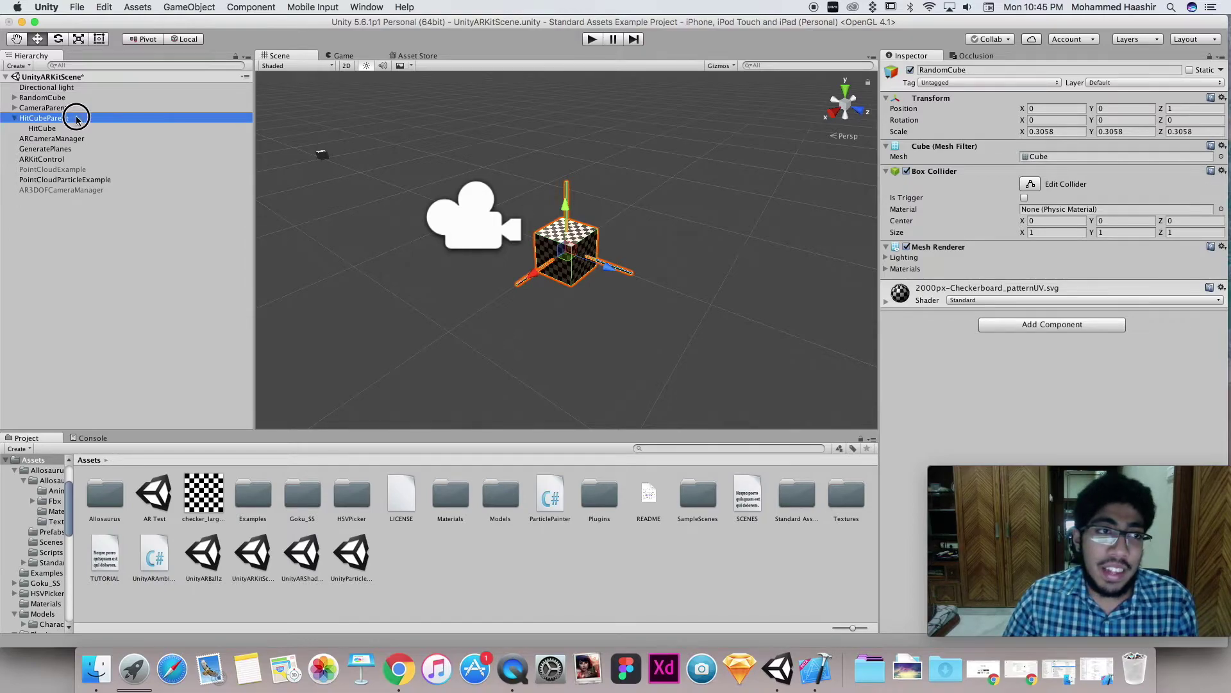
pyautogui.click(15, 118)
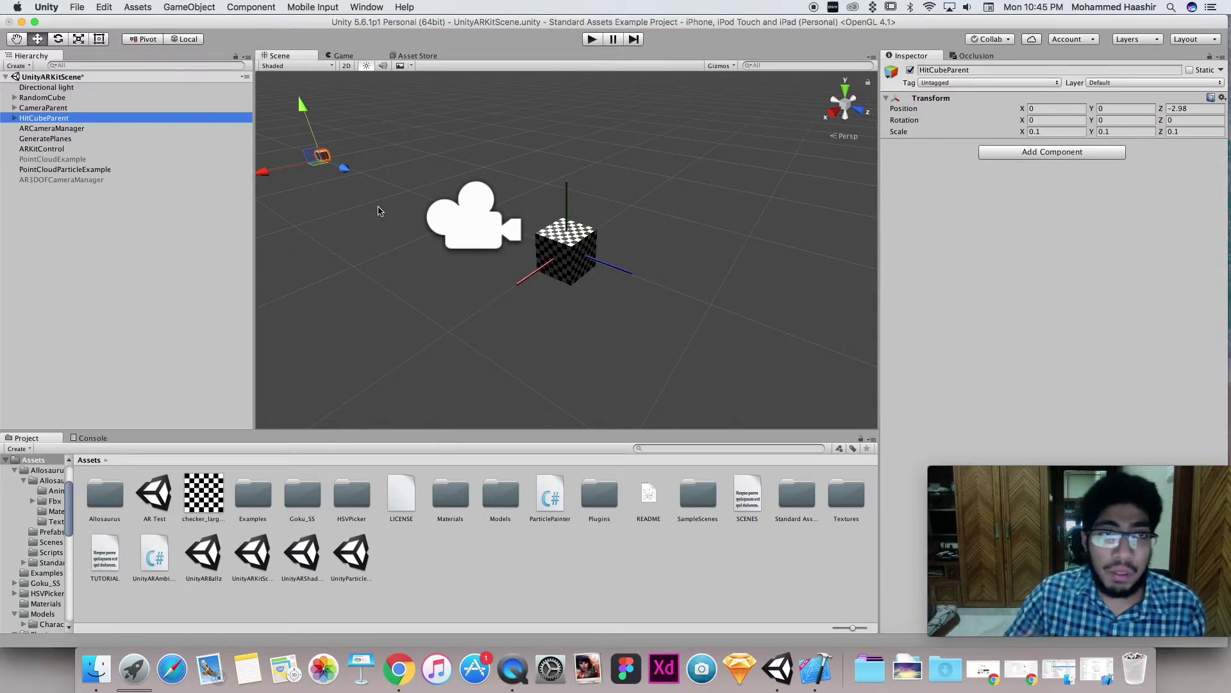
pyautogui.click(446, 215)
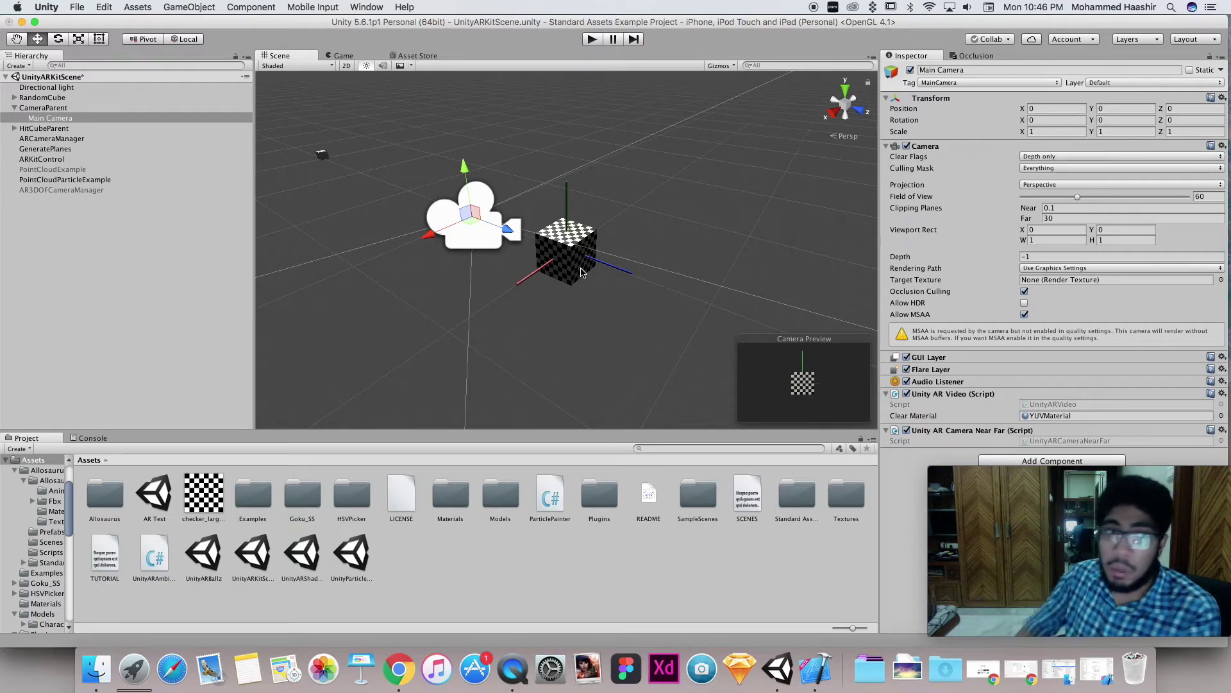
pyautogui.click(86, 130)
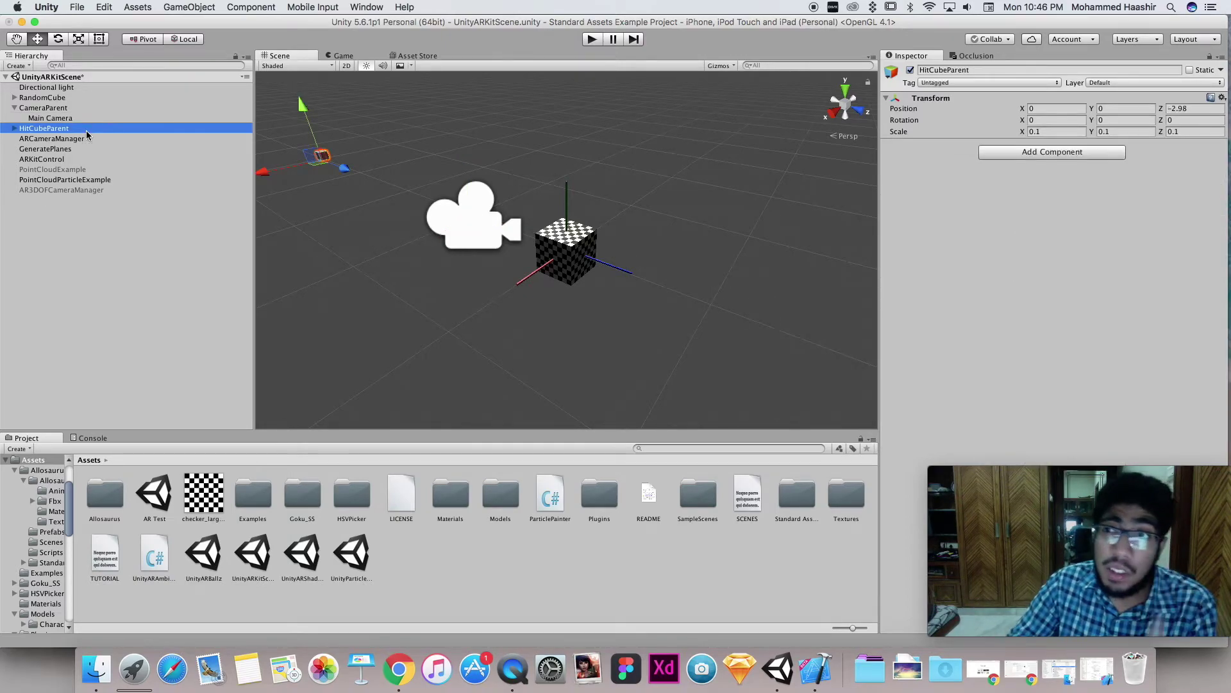
# Place the Allosaurus_01 prefab from Allosaurus/Prefabs under HitCubeParent and set its X position to 0.
pyautogui.click(16, 129)
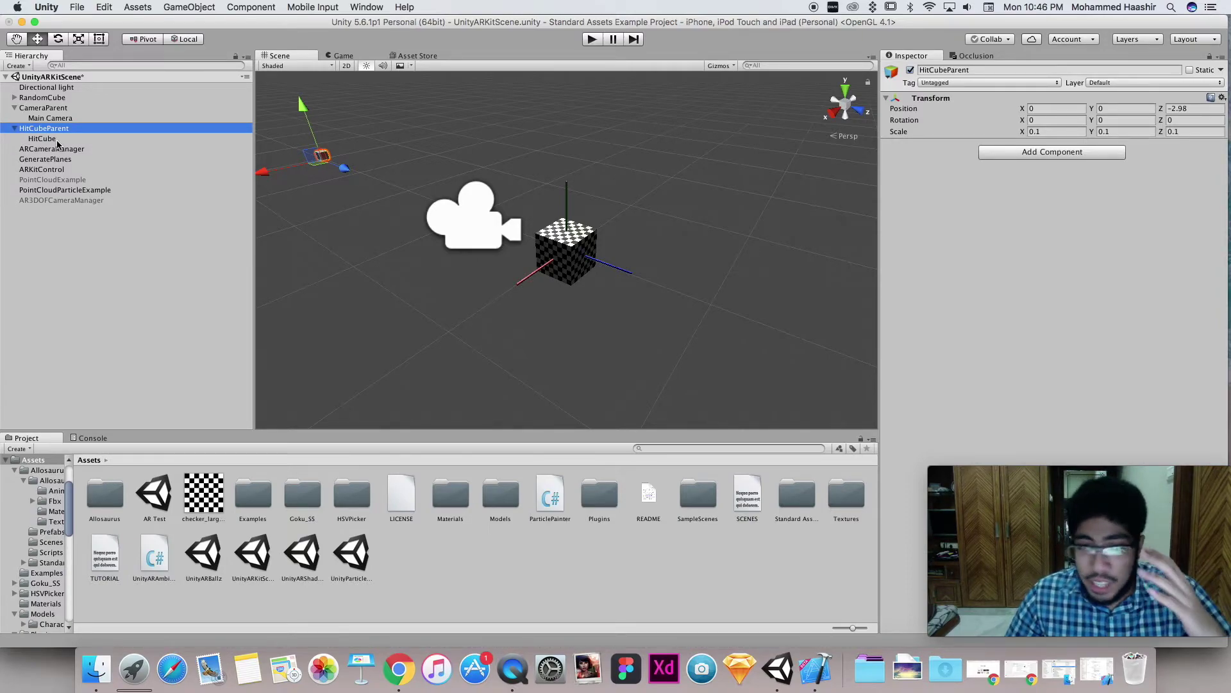
pyautogui.doubleClick(107, 495)
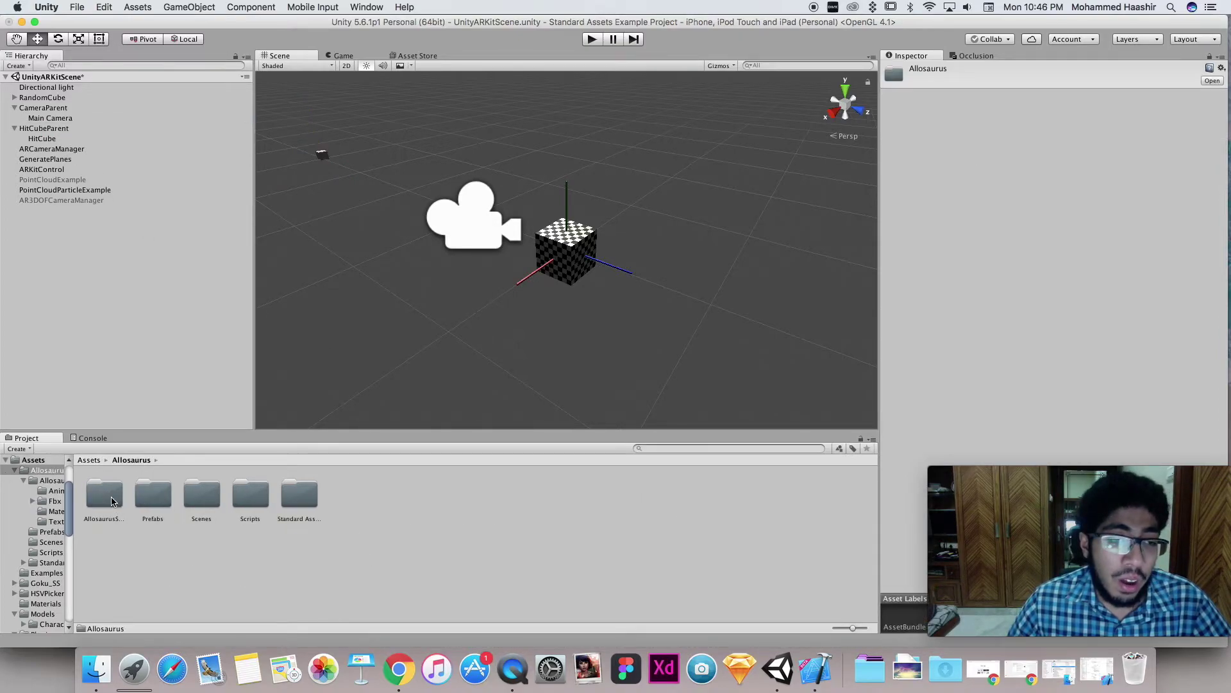
pyautogui.doubleClick(152, 499)
pyautogui.moveTo(109, 503); pyautogui.dragTo(48, 133)
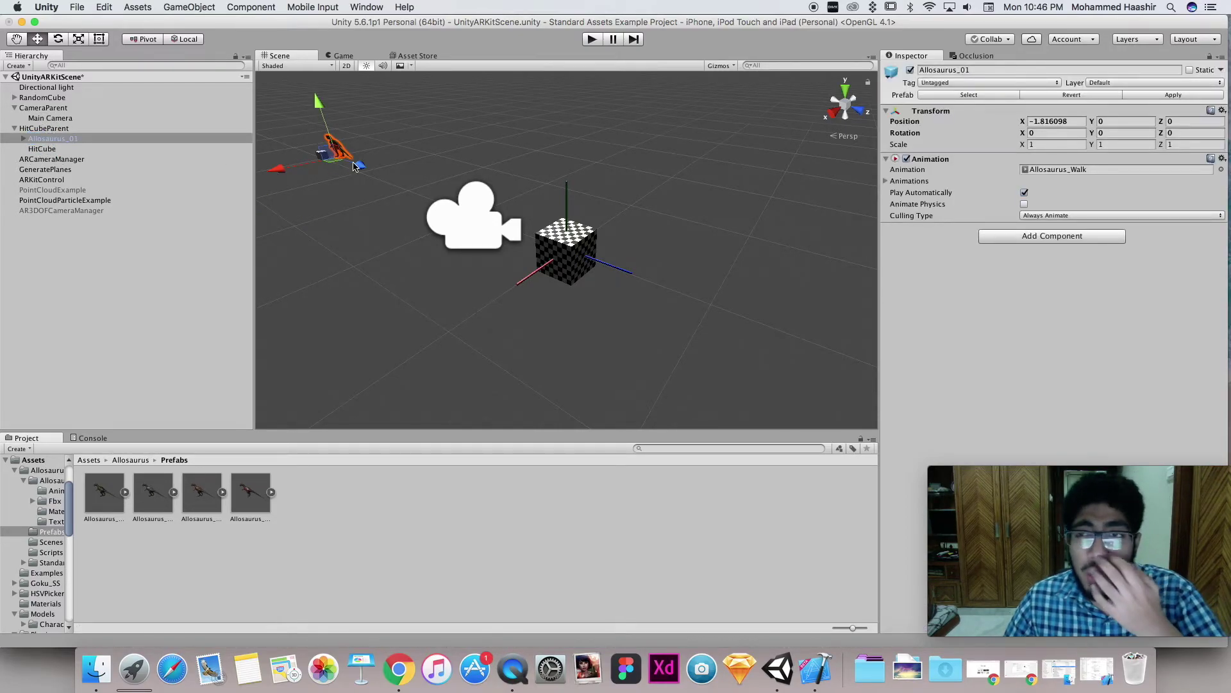
pyautogui.click(1080, 120)
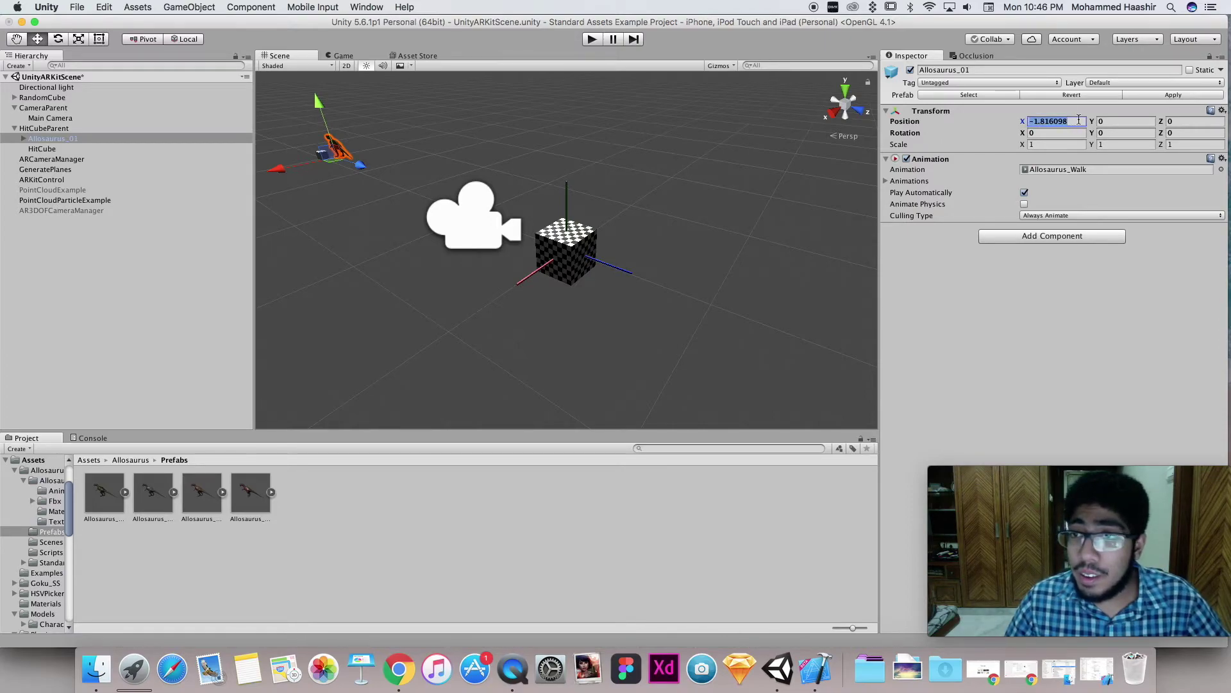
pyautogui.write('0')
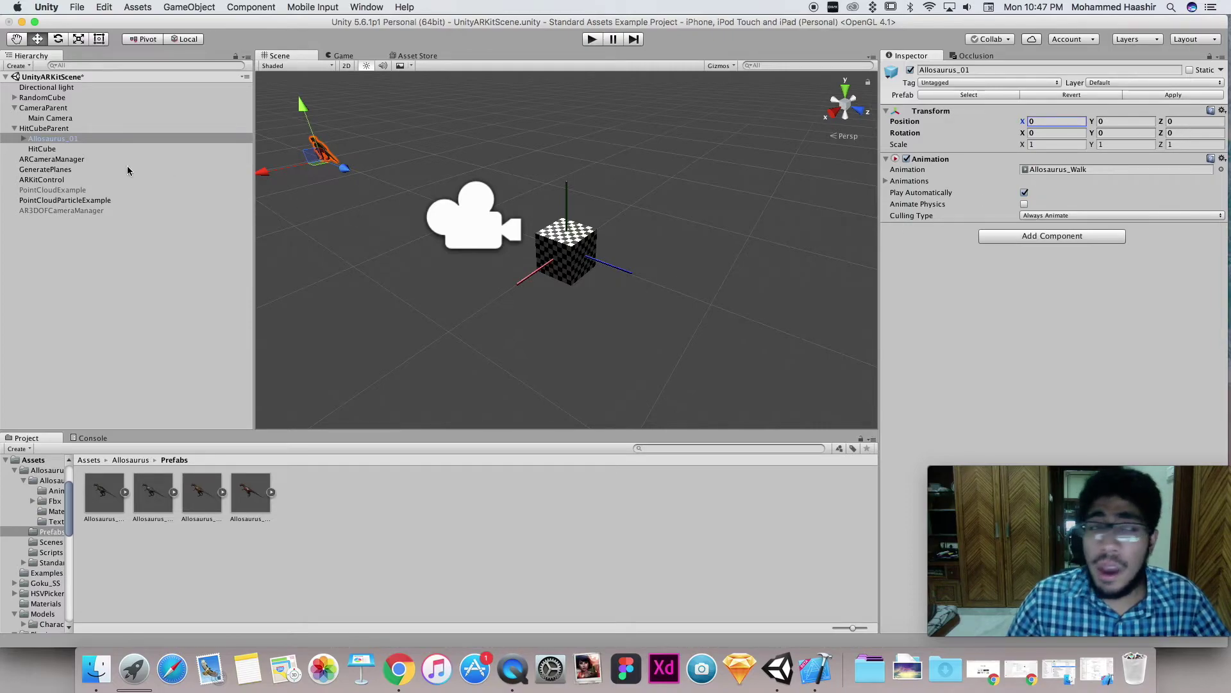
# Compare the Allosaurus with the HitCube up close, and delete HitCube from HitCubeParent.
pyautogui.doubleClick(79, 138)
pyautogui.click(583, 242)
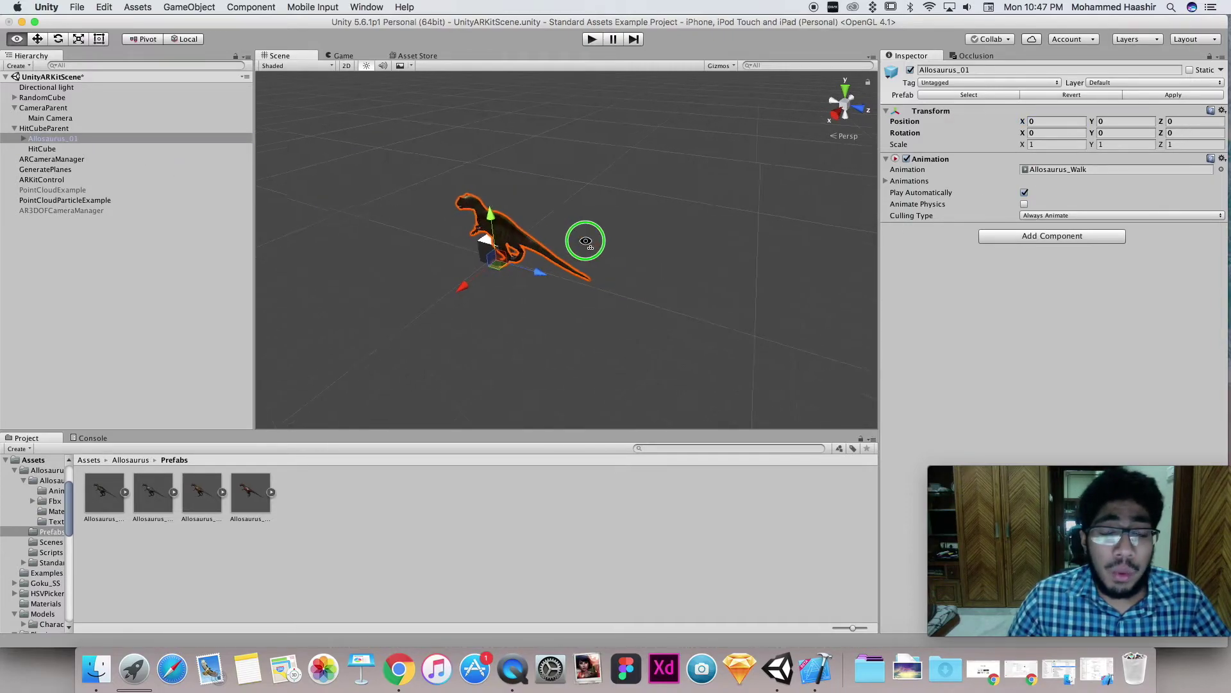
pyautogui.scroll(5, 519, 250)
pyautogui.moveTo(519, 250); pyautogui.dragTo(550, 262, button='middle')
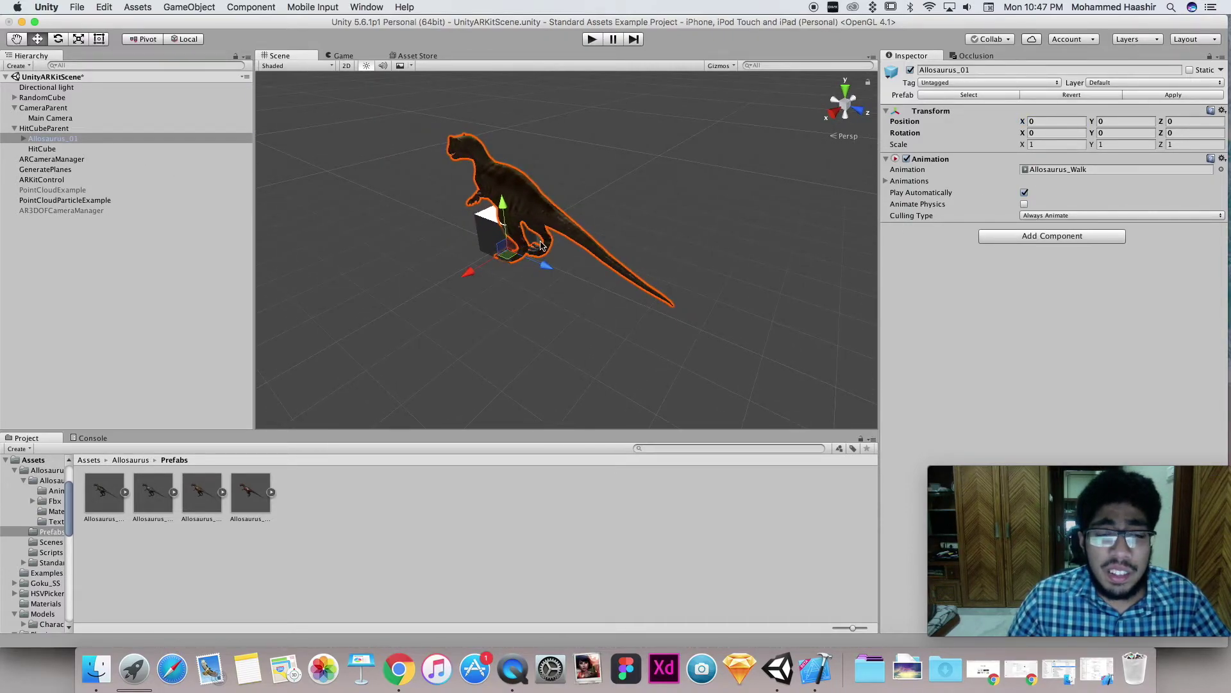
pyautogui.click(43, 148)
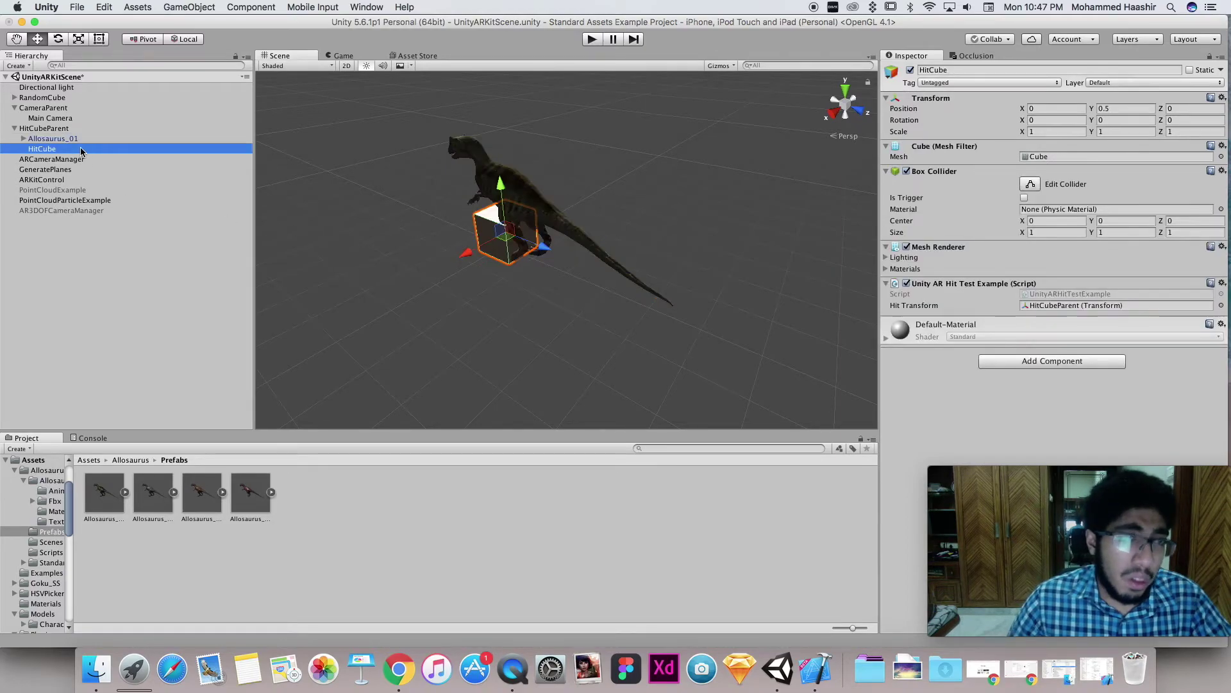
pyautogui.press('super+BackSpace')
pyautogui.moveTo(482, 213); pyautogui.dragTo(486, 218, button='middle')
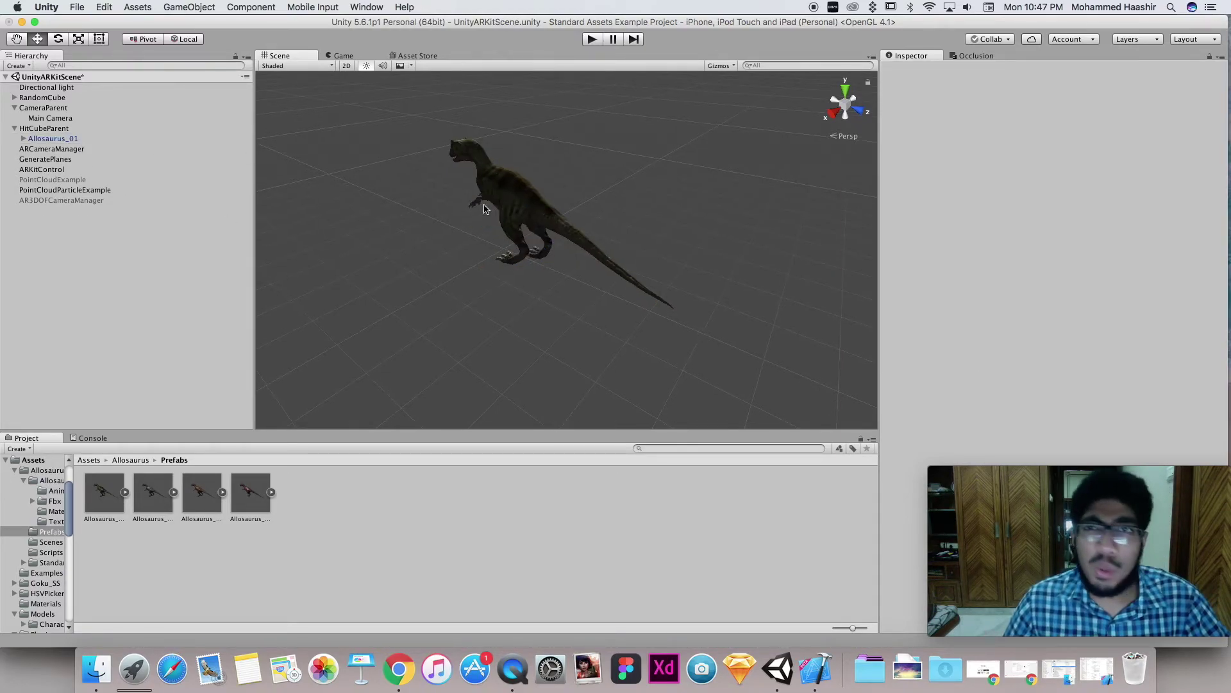
# Add the Unity AR Hit Test Example script to Allosaurus_01 and assign HitCubeParent as its Hit Transform.
pyautogui.click(76, 139)
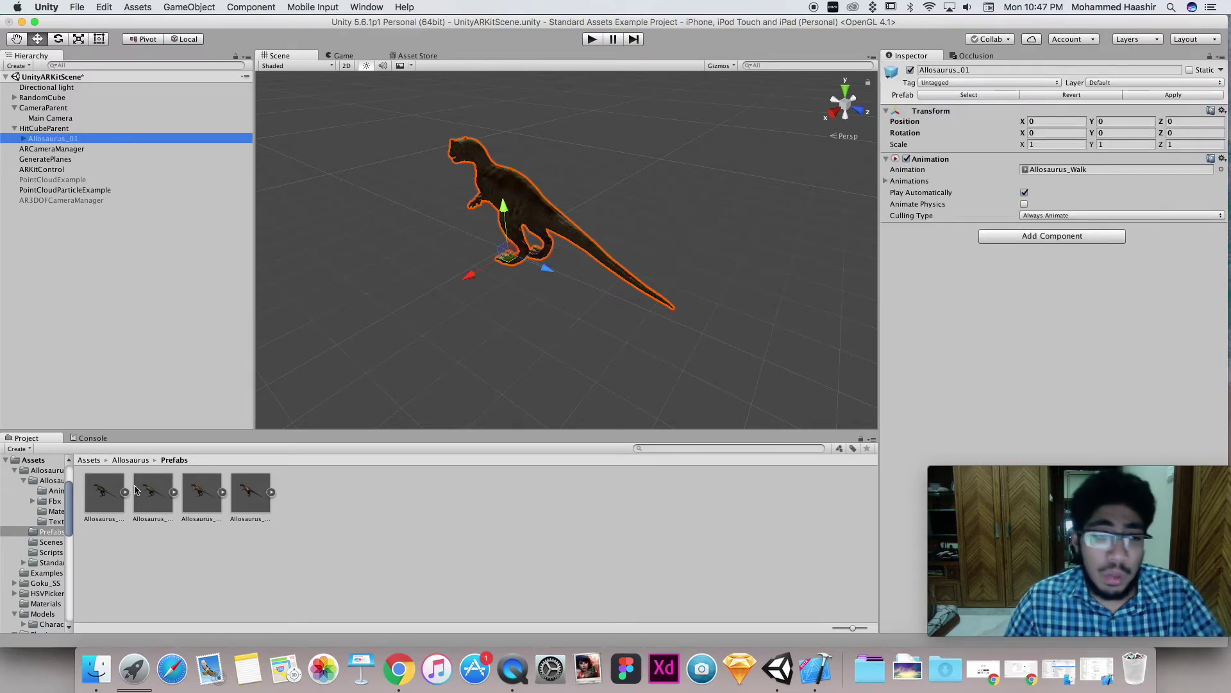
pyautogui.click(89, 460)
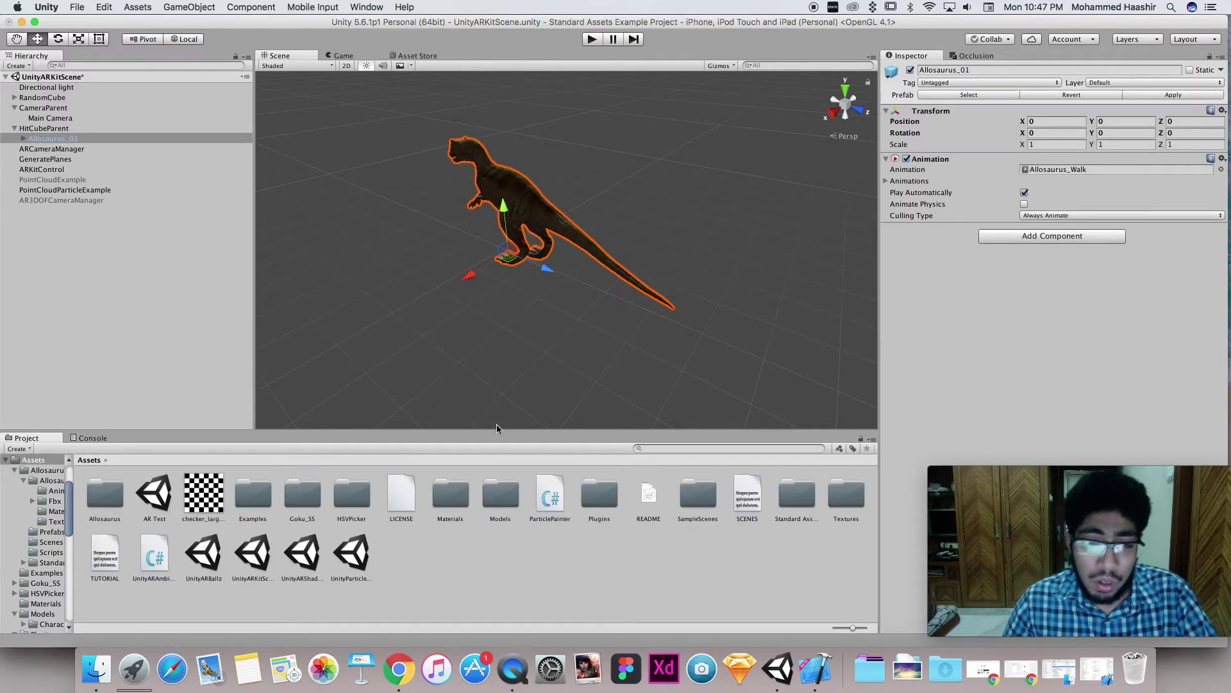
pyautogui.click(689, 447)
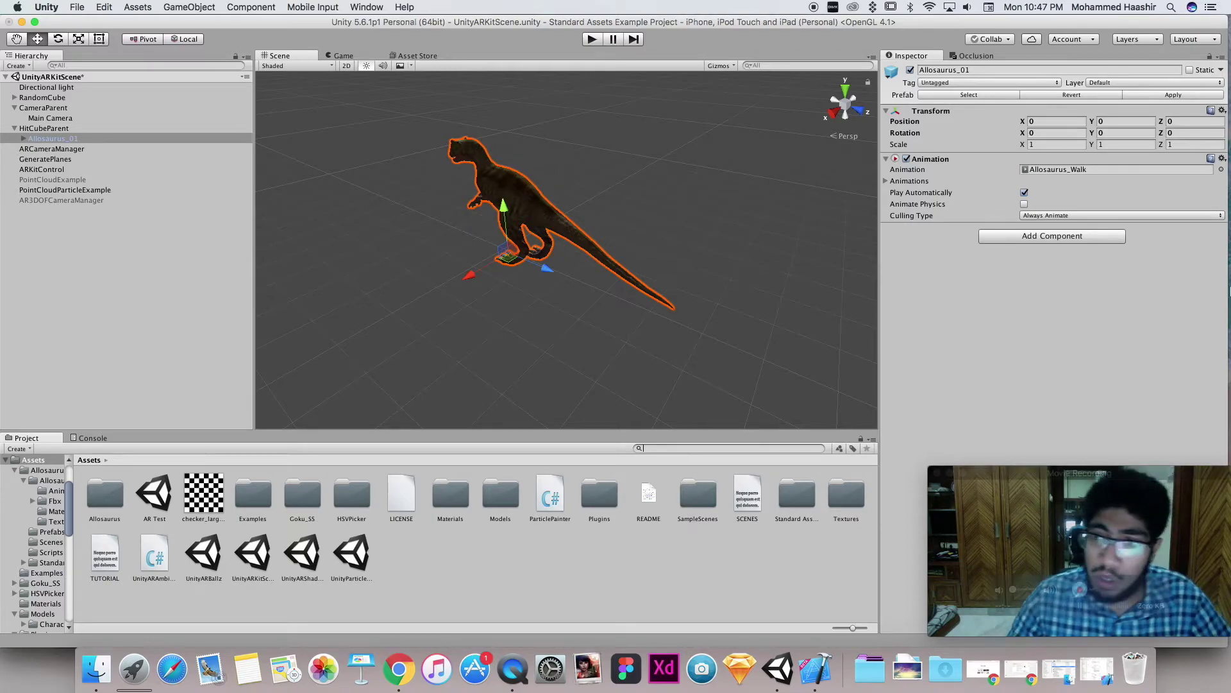
pyautogui.click(1065, 236)
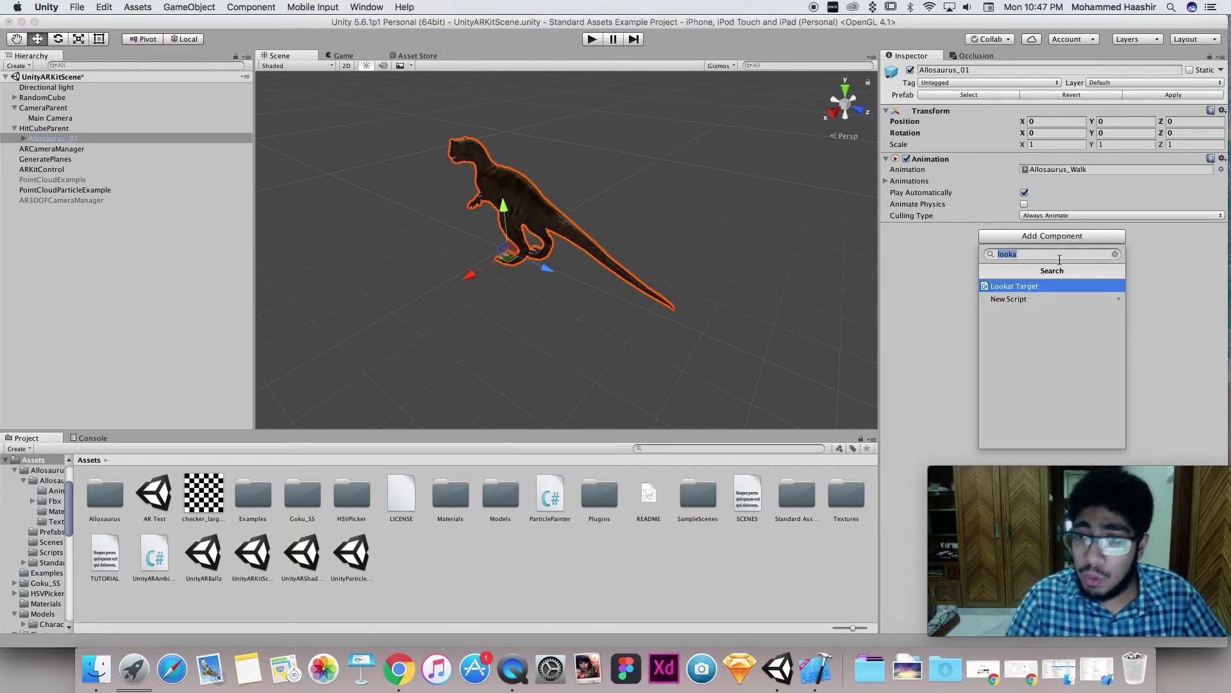
pyautogui.press('BackSpace')
pyautogui.write('HIT TE')
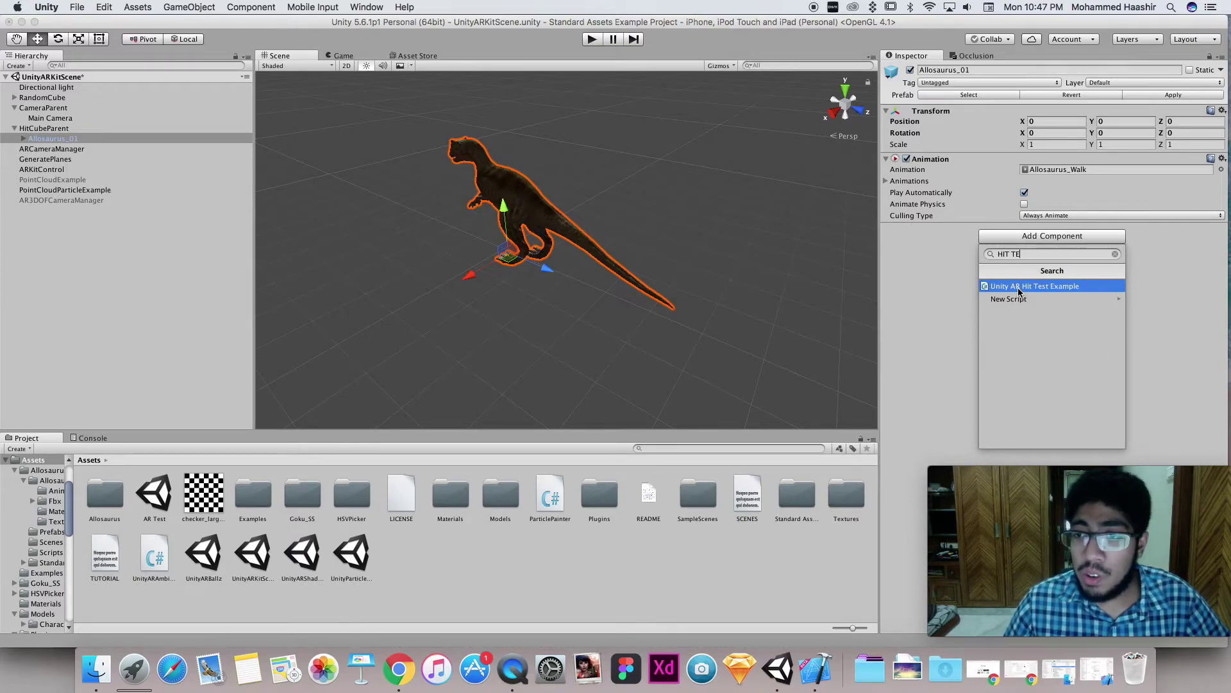
pyautogui.click(1046, 287)
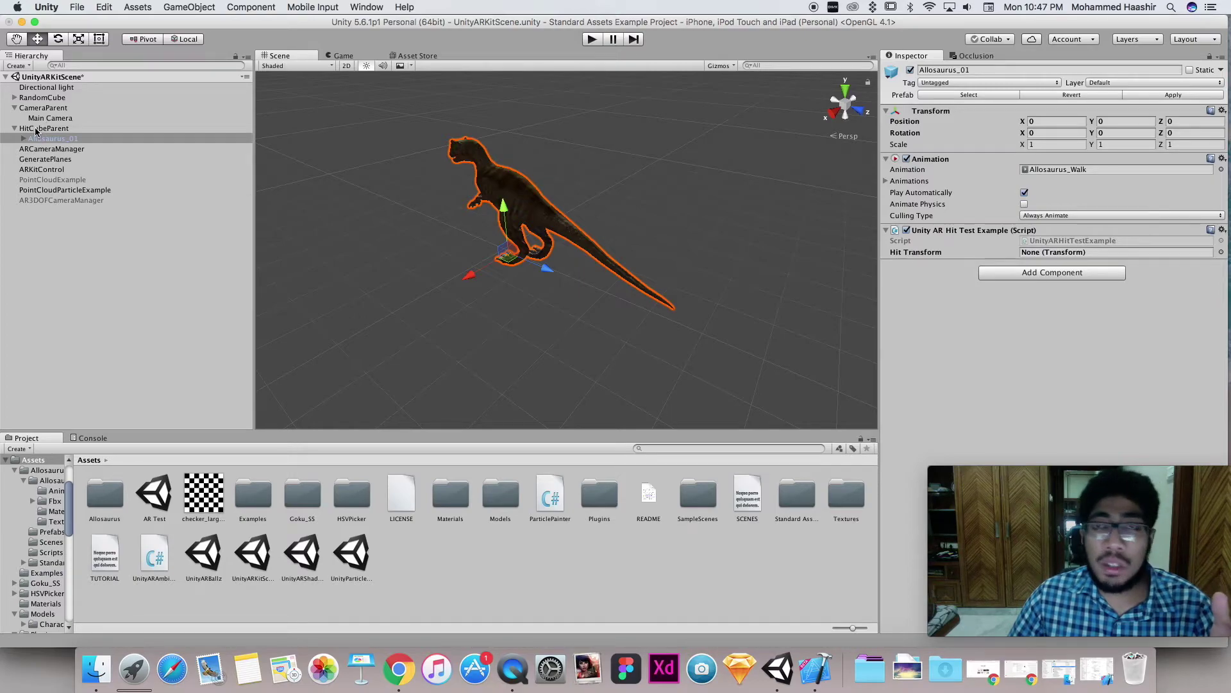
pyautogui.moveTo(36, 131); pyautogui.dragTo(1039, 252)
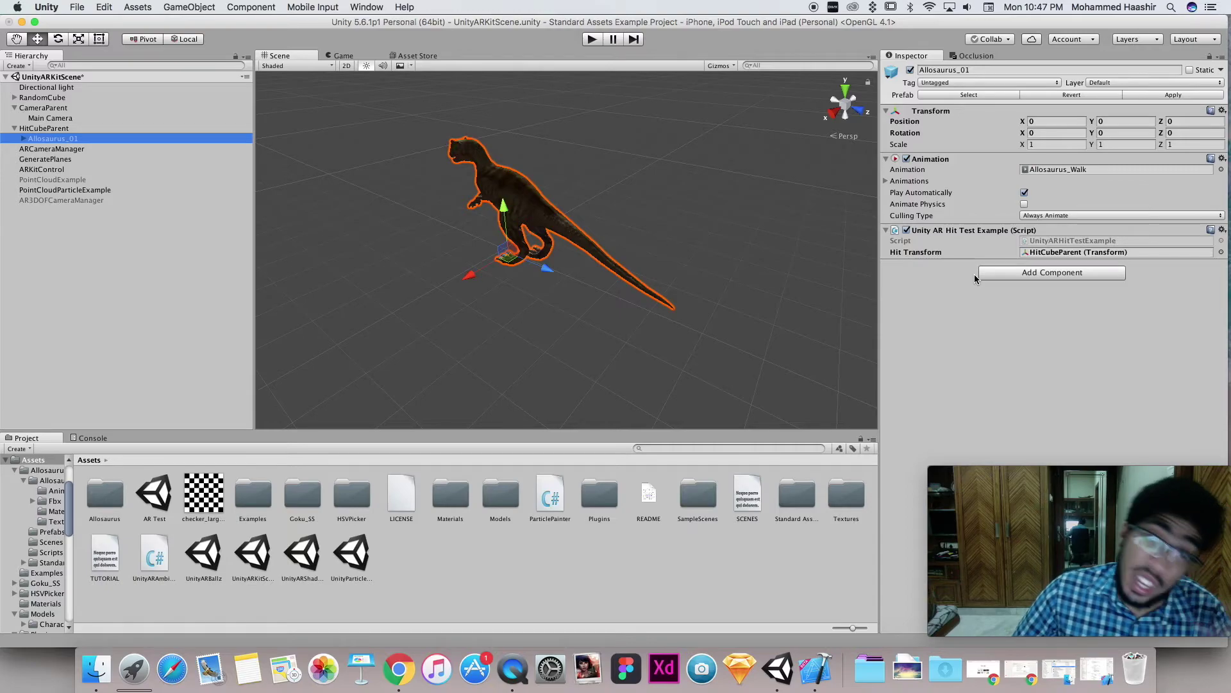
pyautogui.click(825, 225)
# Check the build settings and locate the exported Unity-iPhone.xcodeproj in Finder's Goku AR folder.
pyautogui.click(77, 7)
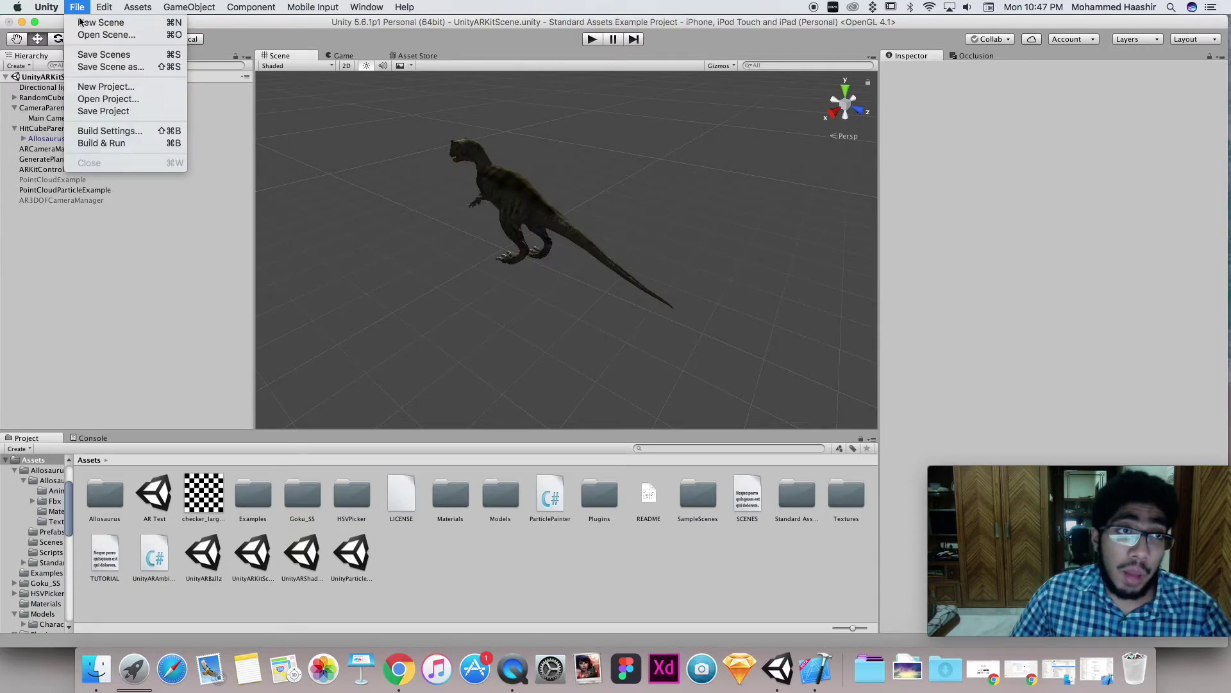
pyautogui.click(122, 131)
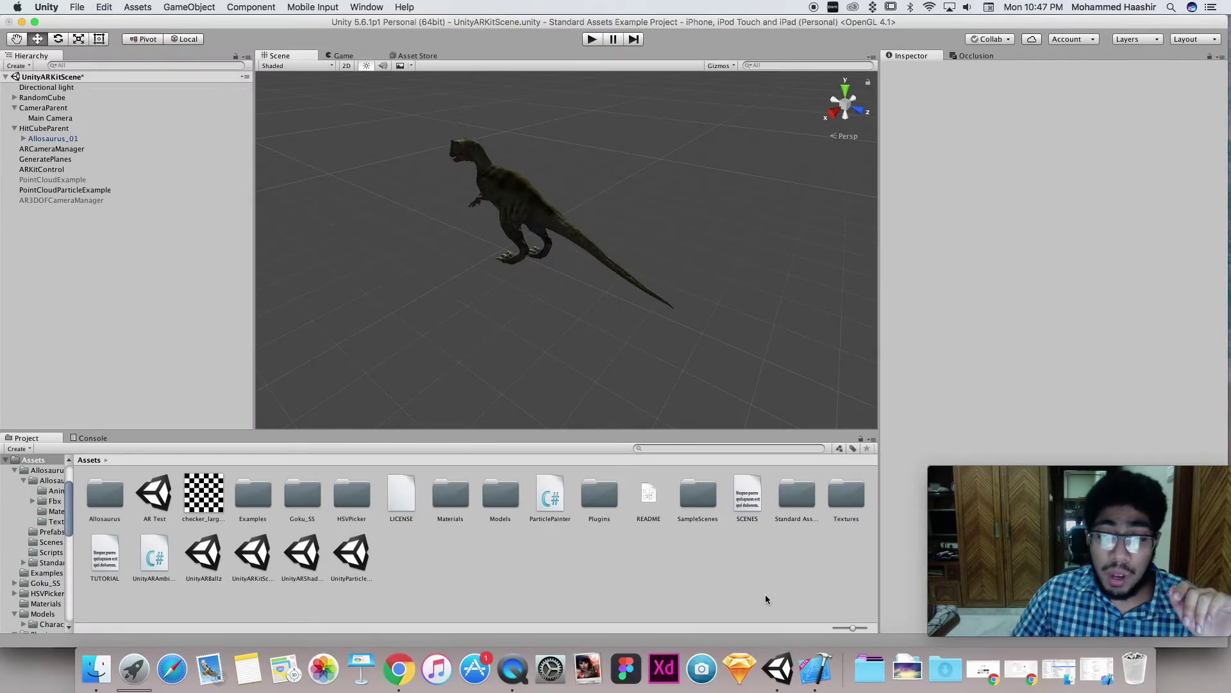
pyautogui.click(824, 683)
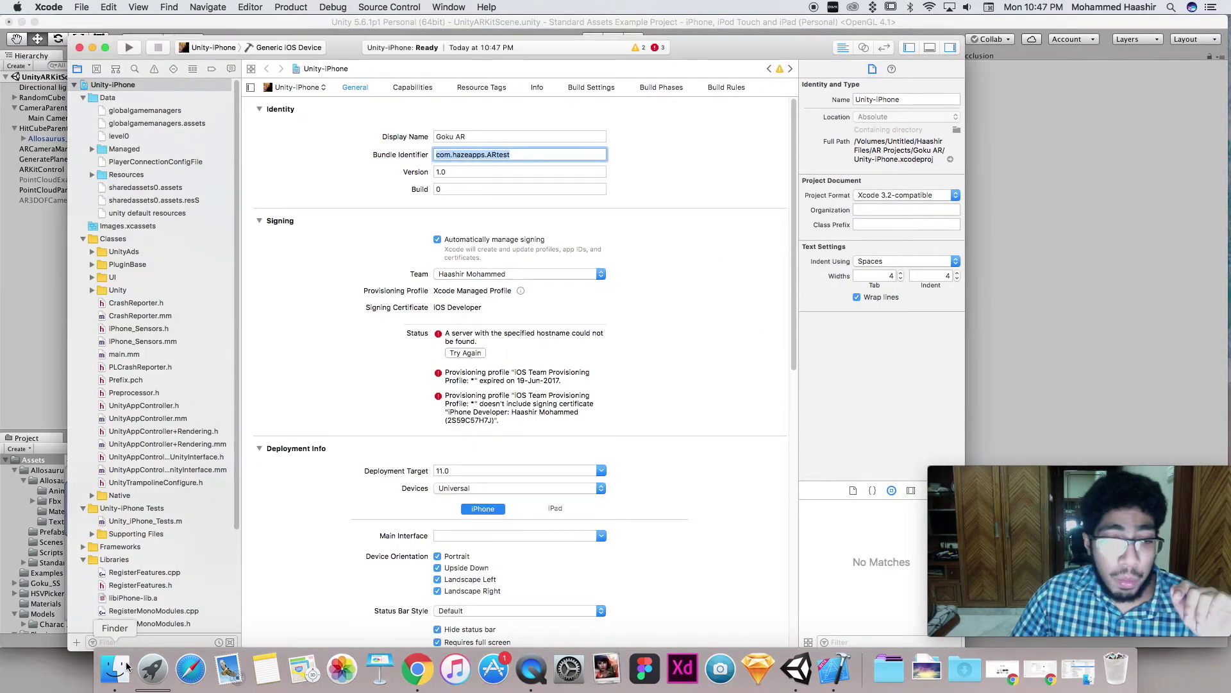
pyautogui.click(138, 655)
pyautogui.doubleClick(773, 287)
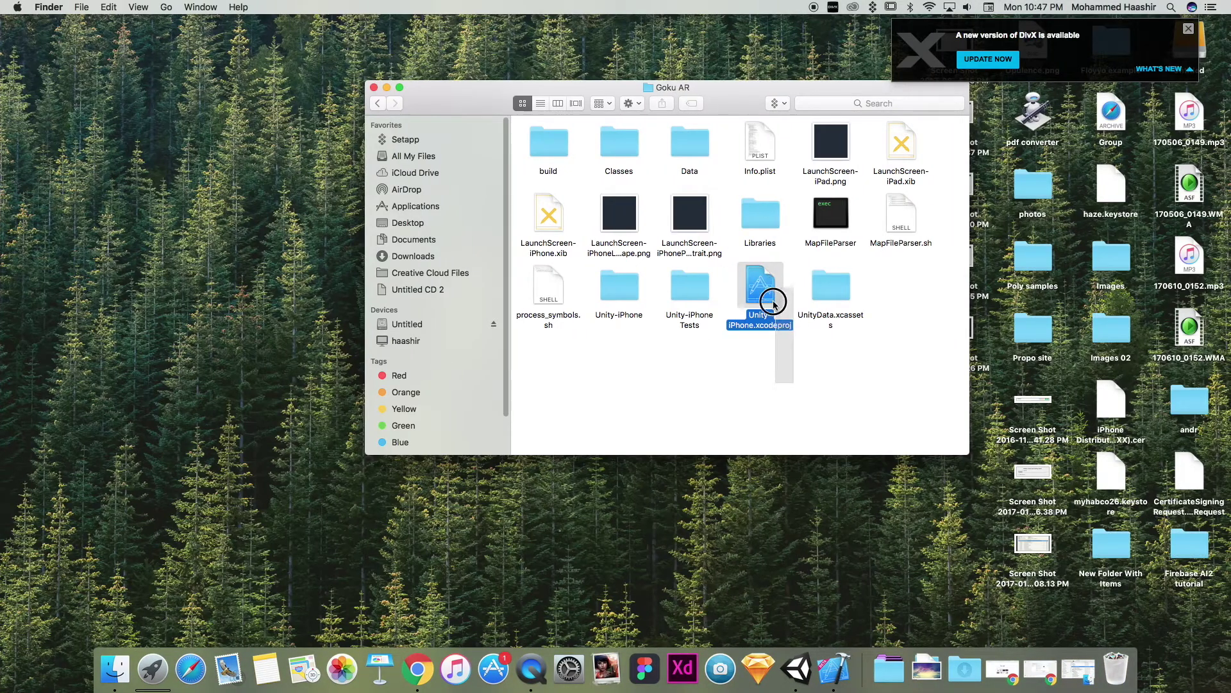
pyautogui.moveTo(931, 381); pyautogui.dragTo(756, 373)
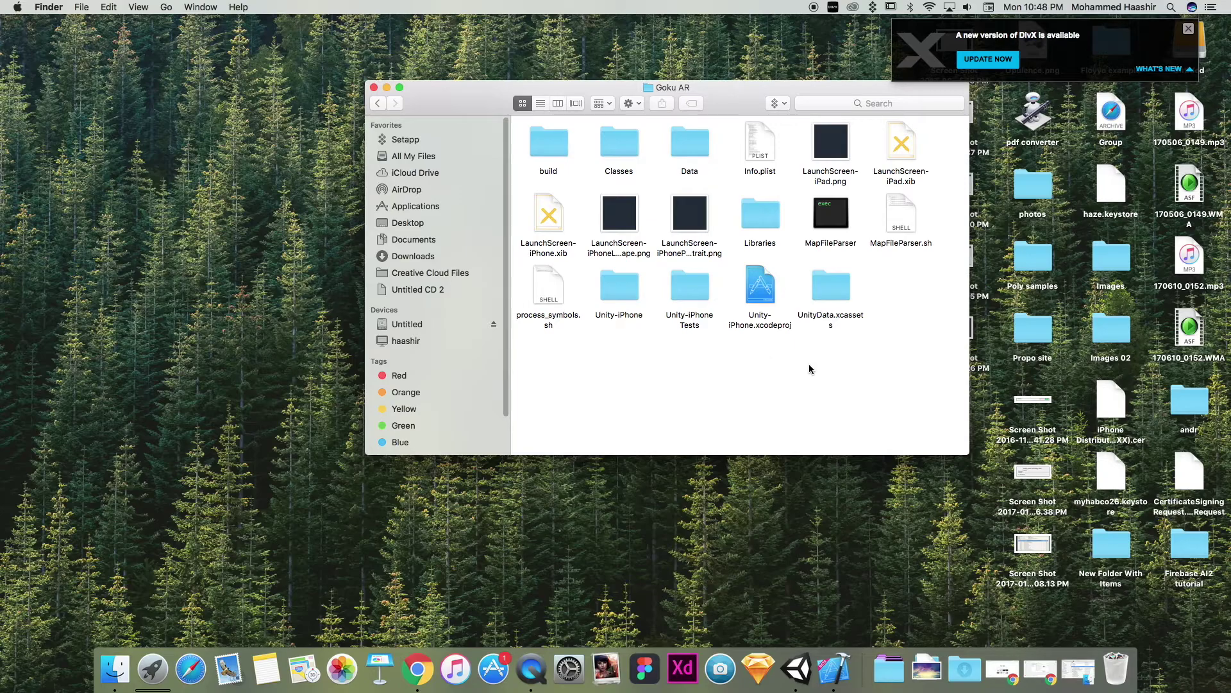
pyautogui.moveTo(910, 376); pyautogui.dragTo(890, 494)
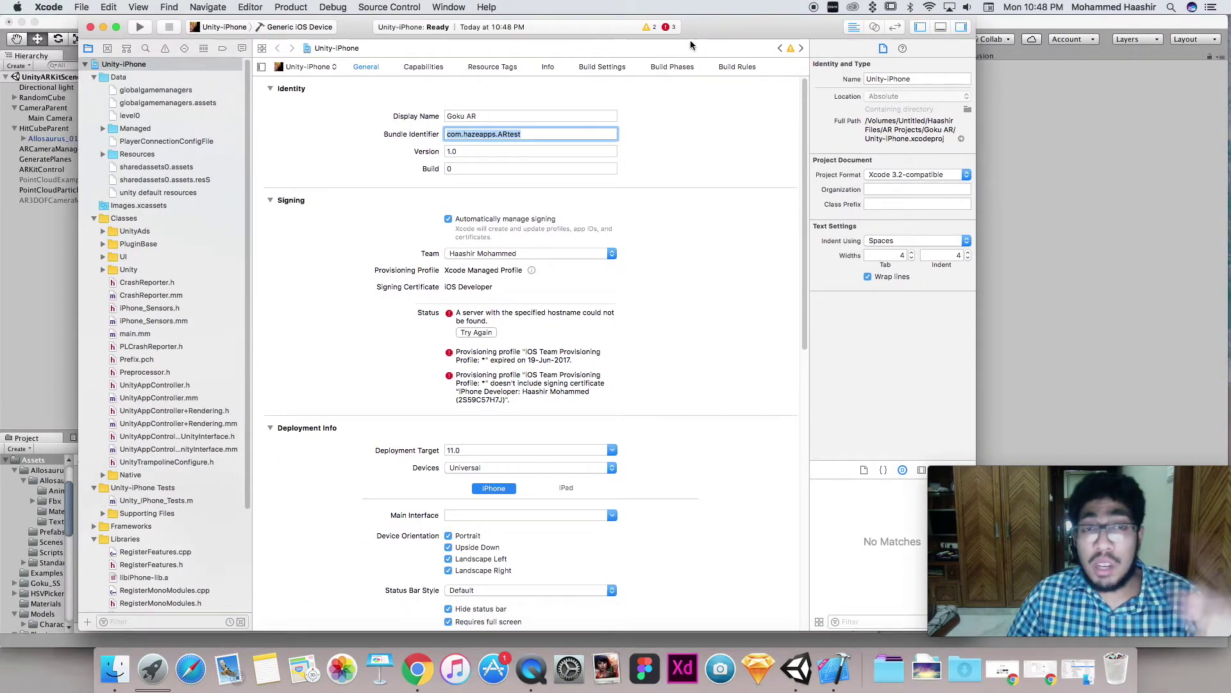
# Check the installed Xcode version with the Unity-iPhone project open, and close the version information.
pyautogui.click(62, 3)
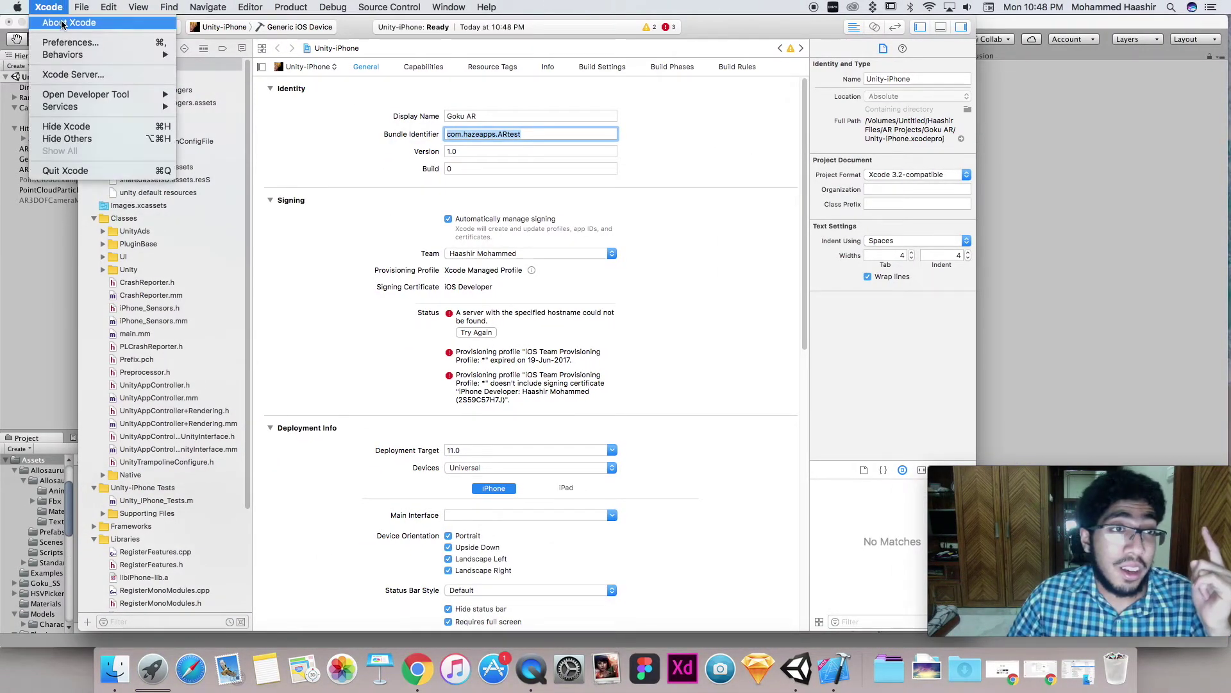
pyautogui.click(222, 104)
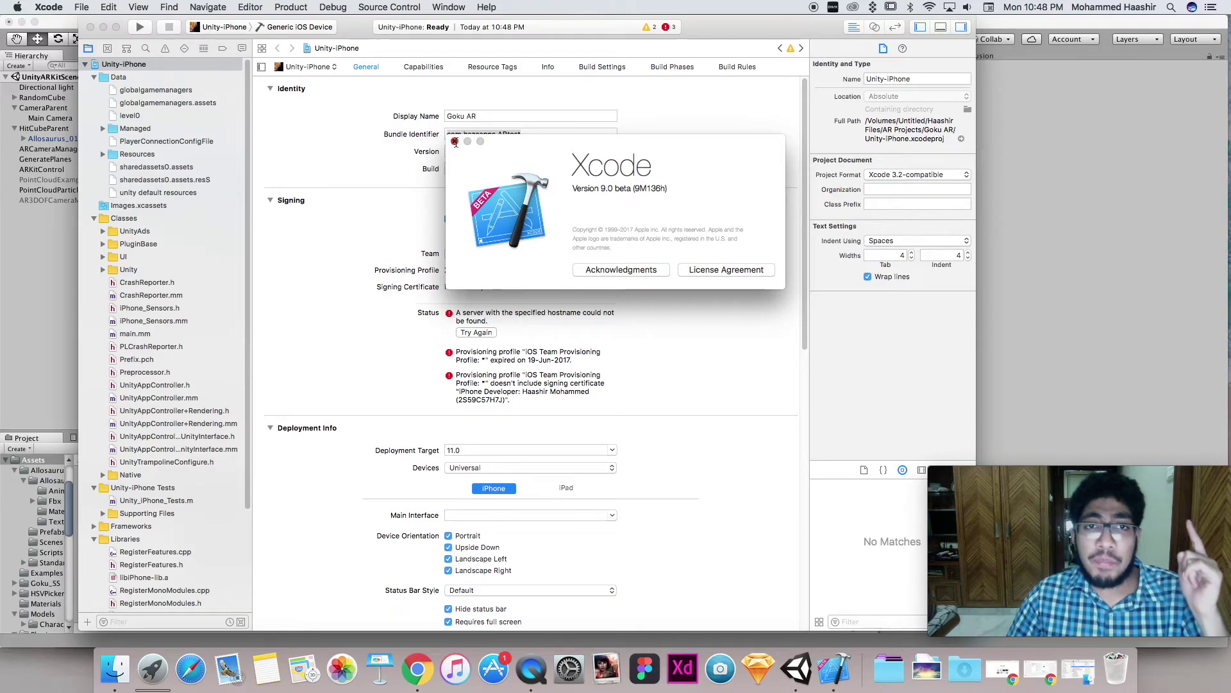
pyautogui.click(455, 141)
pyautogui.click(606, 144)
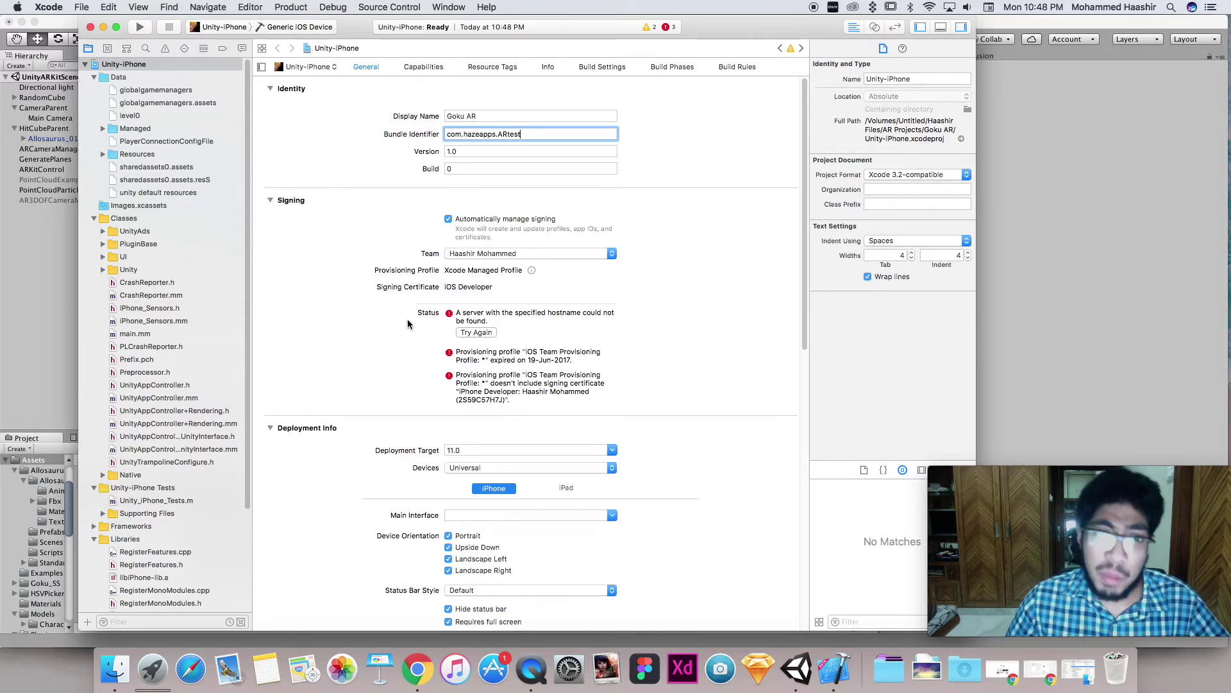
# Review the signing team choices for the Unity-iPhone target and collapse the project's Classes group.
pyautogui.click(465, 260)
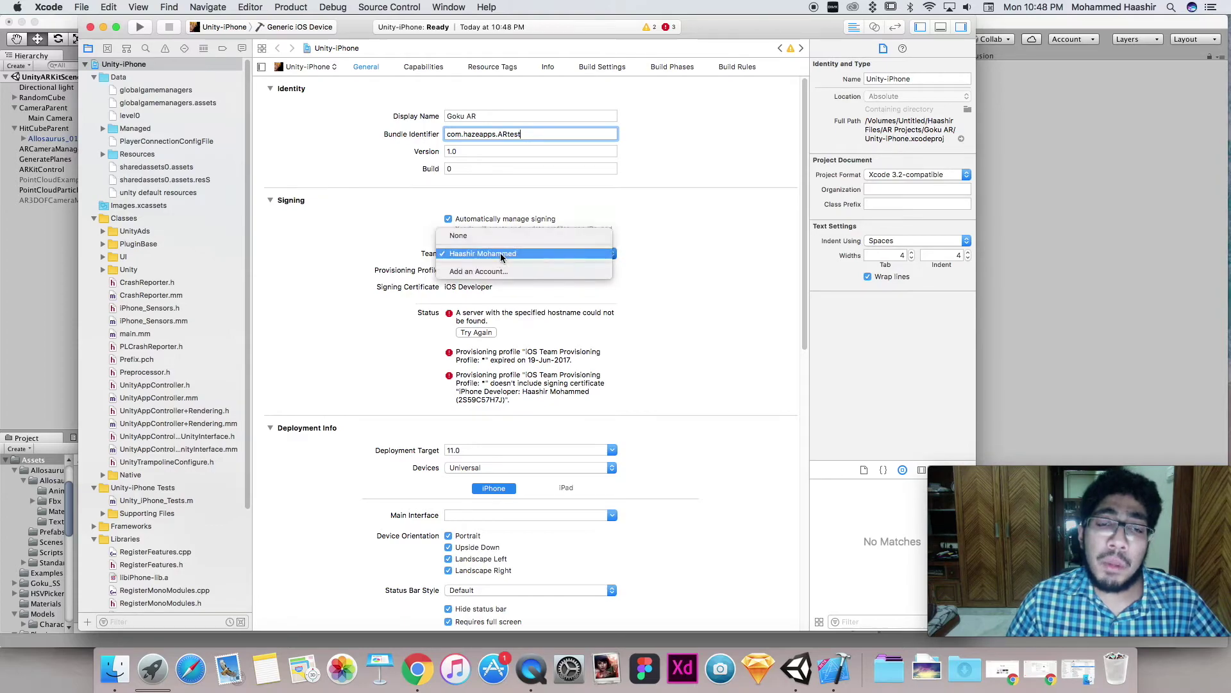
pyautogui.click(389, 264)
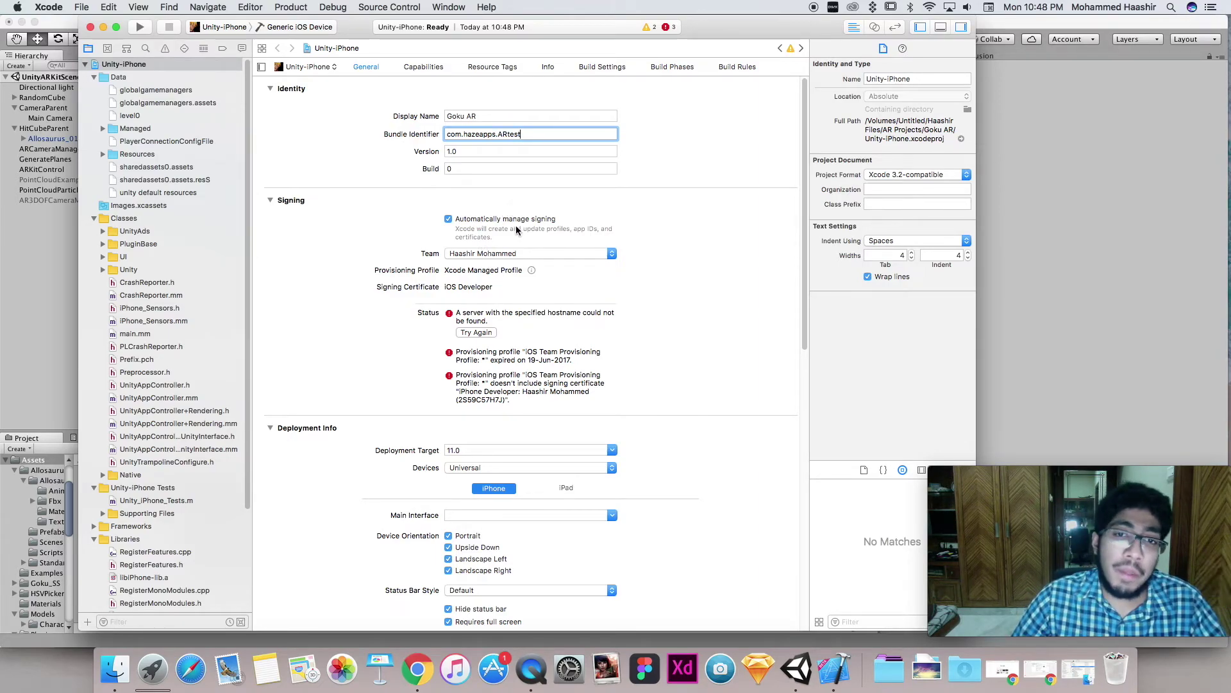
pyautogui.click(467, 257)
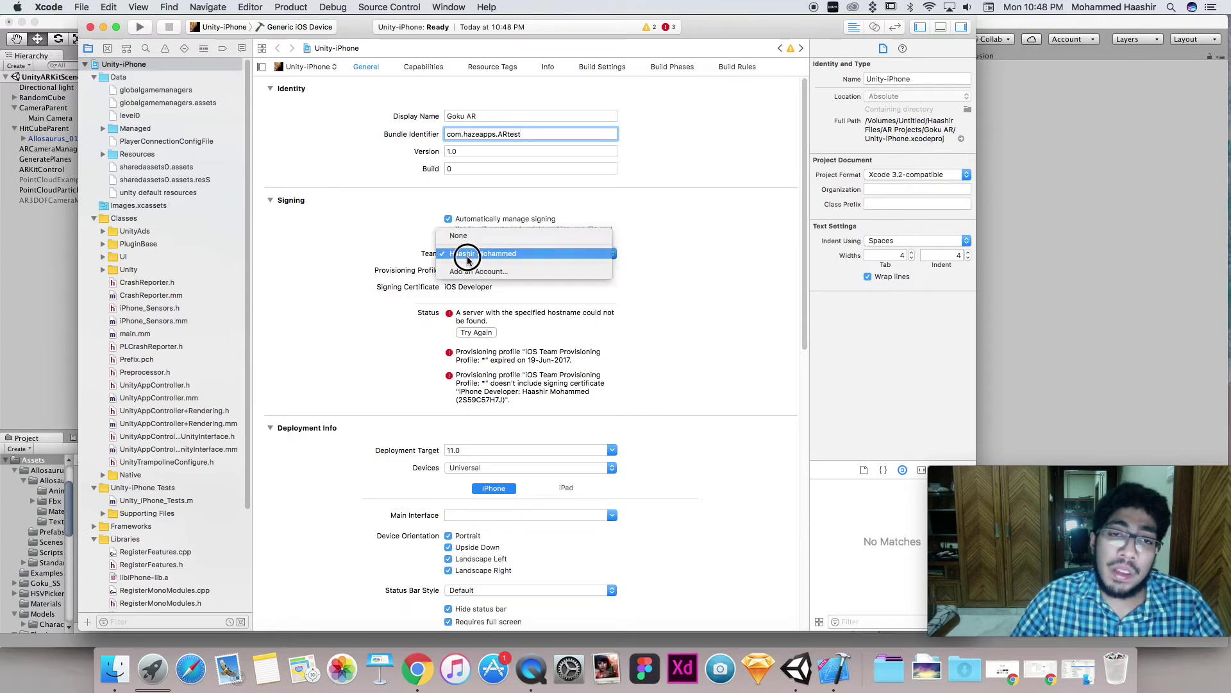
pyautogui.click(386, 274)
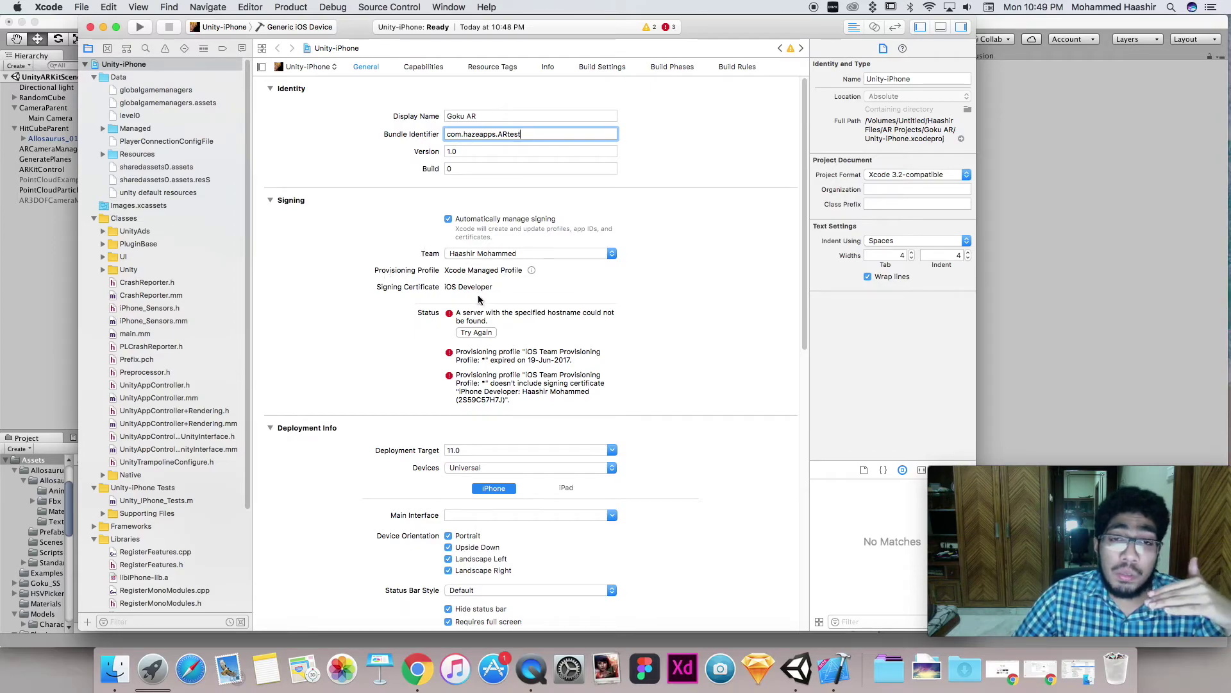
pyautogui.click(468, 257)
pyautogui.click(428, 283)
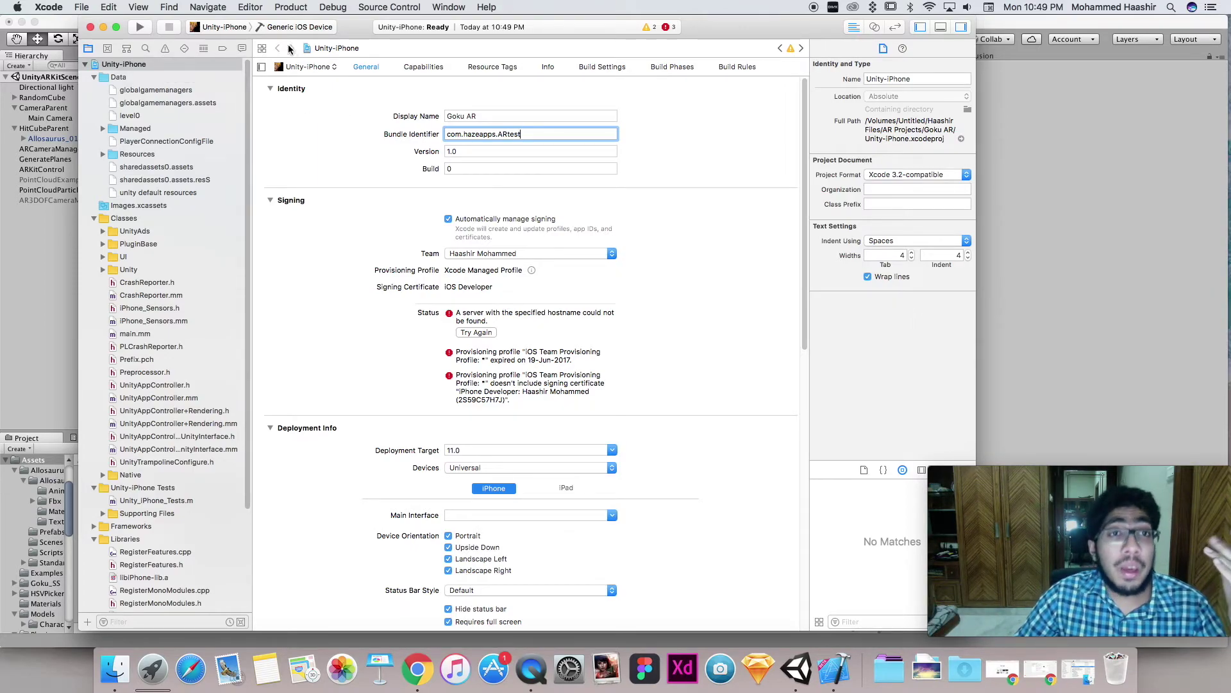
pyautogui.moveTo(358, 30); pyautogui.dragTo(373, 30)
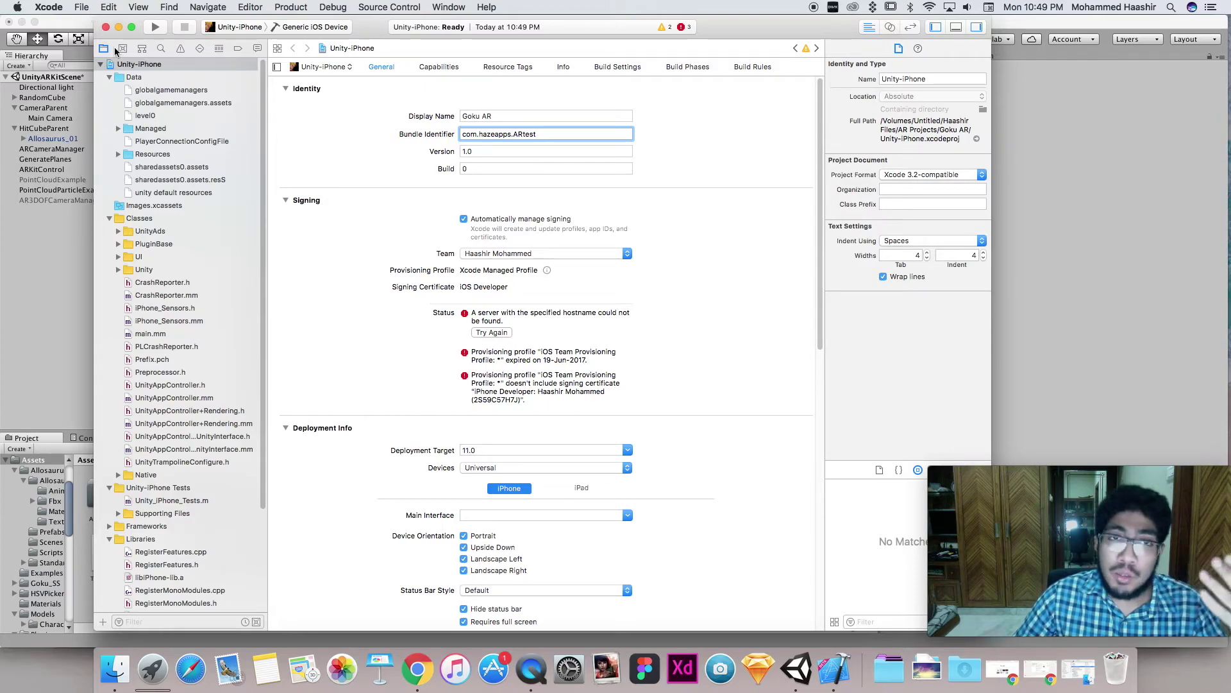
pyautogui.click(110, 218)
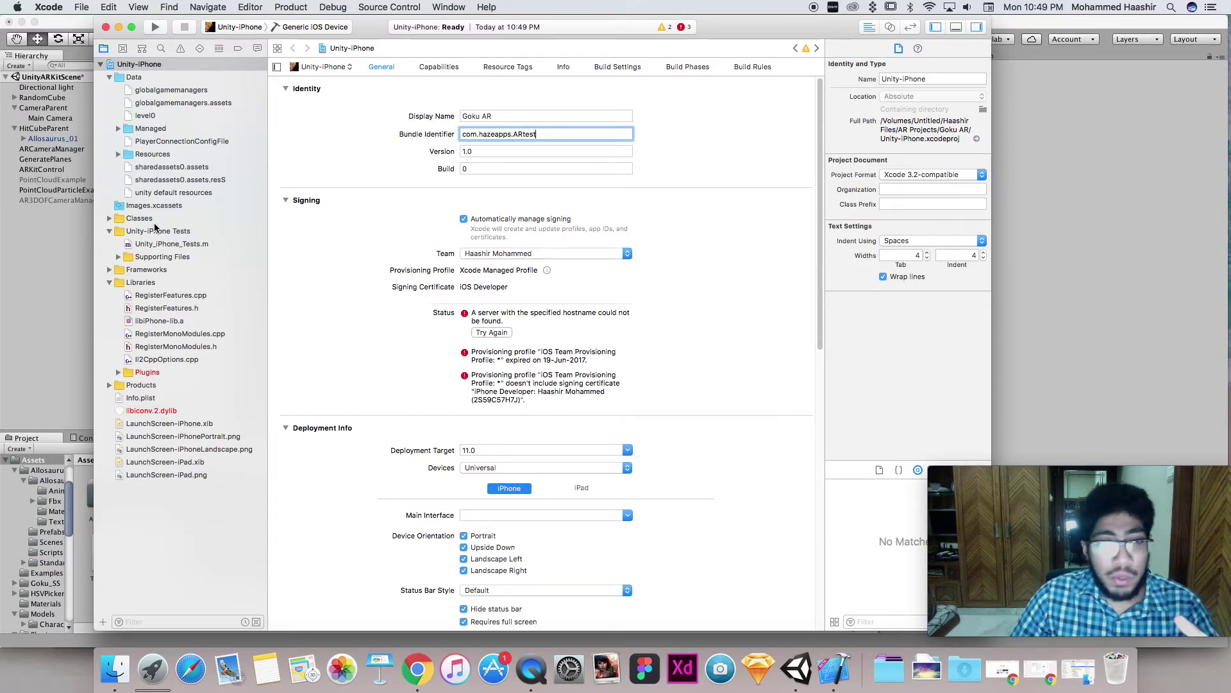
# Return to Unity and examine the Allosaurus, the Main Camera's settings and the surroundings of CameraParent.
pyautogui.click(39, 262)
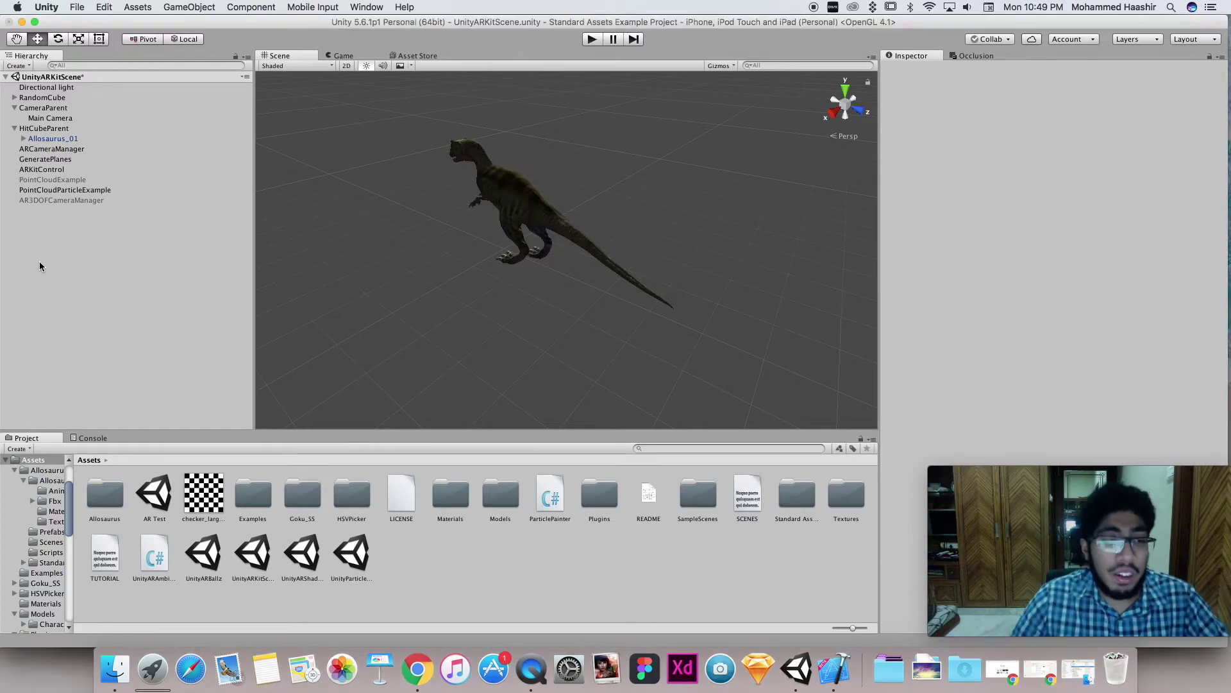
pyautogui.keyDown('alt'); pyautogui.moveTo(448, 292); pyautogui.dragTo(418, 268); pyautogui.keyUp('alt')
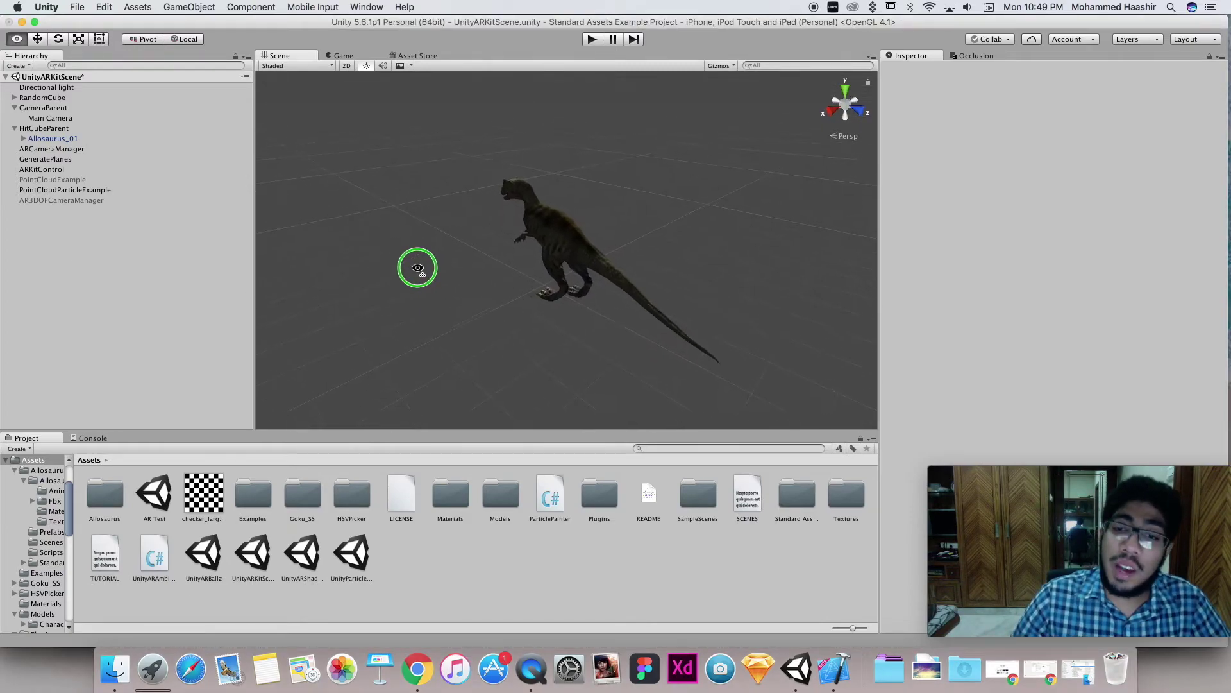
pyautogui.keyDown('alt'); pyautogui.moveTo(382, 338); pyautogui.dragTo(374, 335); pyautogui.keyUp('alt')
pyautogui.scroll(-2, 373, 336)
pyautogui.scroll(8, 374, 335)
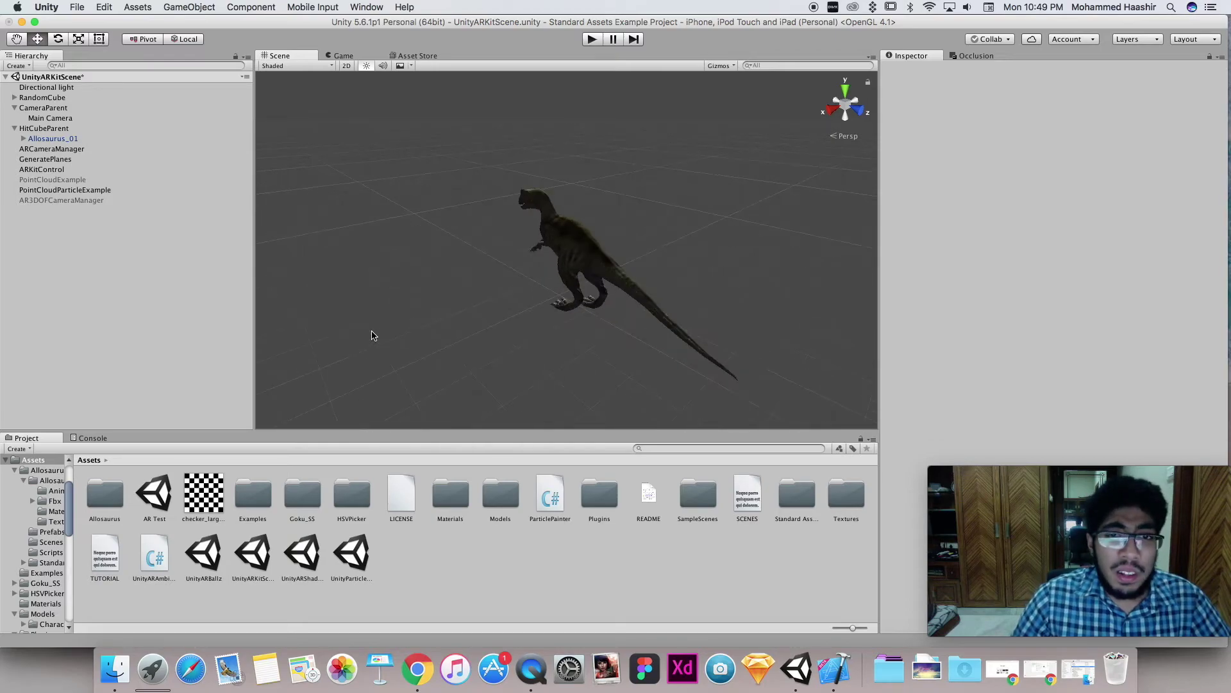
pyautogui.scroll(-8, 481, 256)
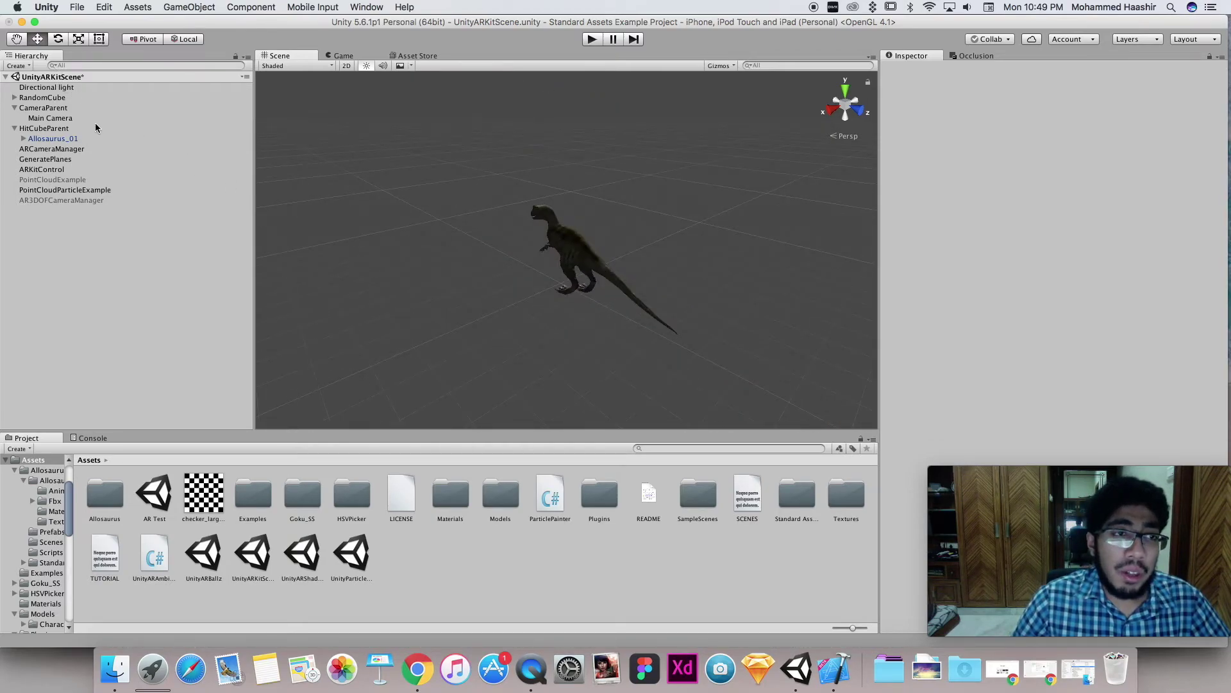
pyautogui.click(59, 118)
pyautogui.doubleClick(58, 108)
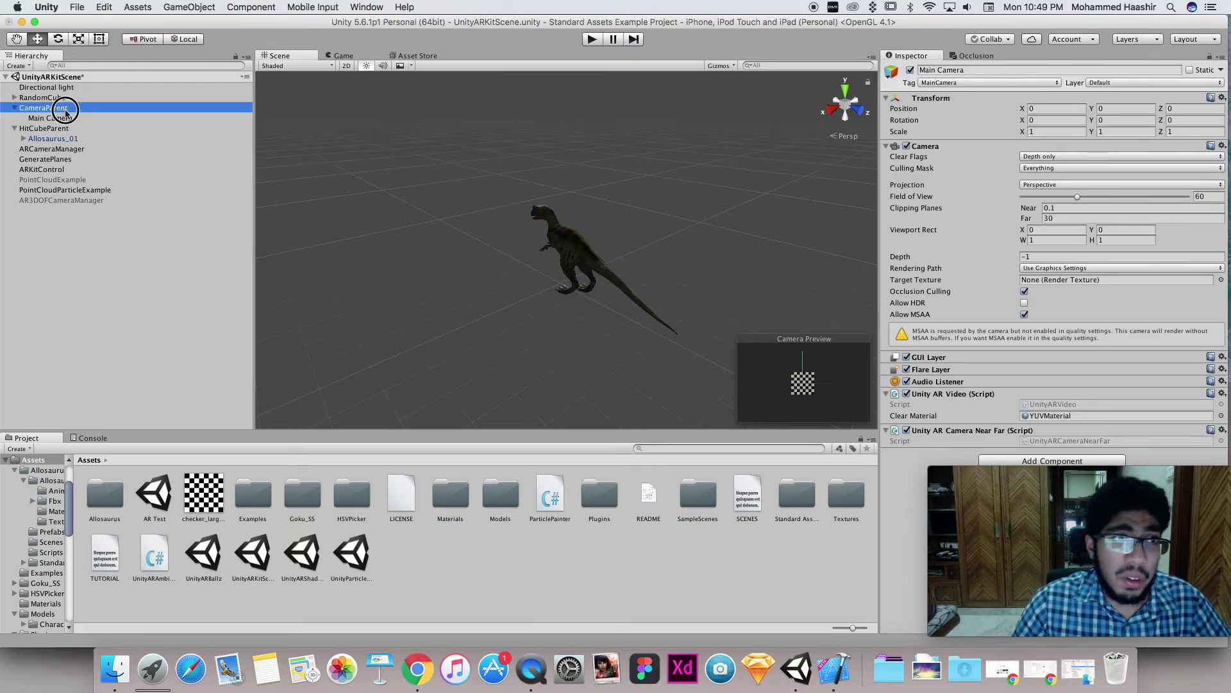
pyautogui.scroll(3, 559, 263)
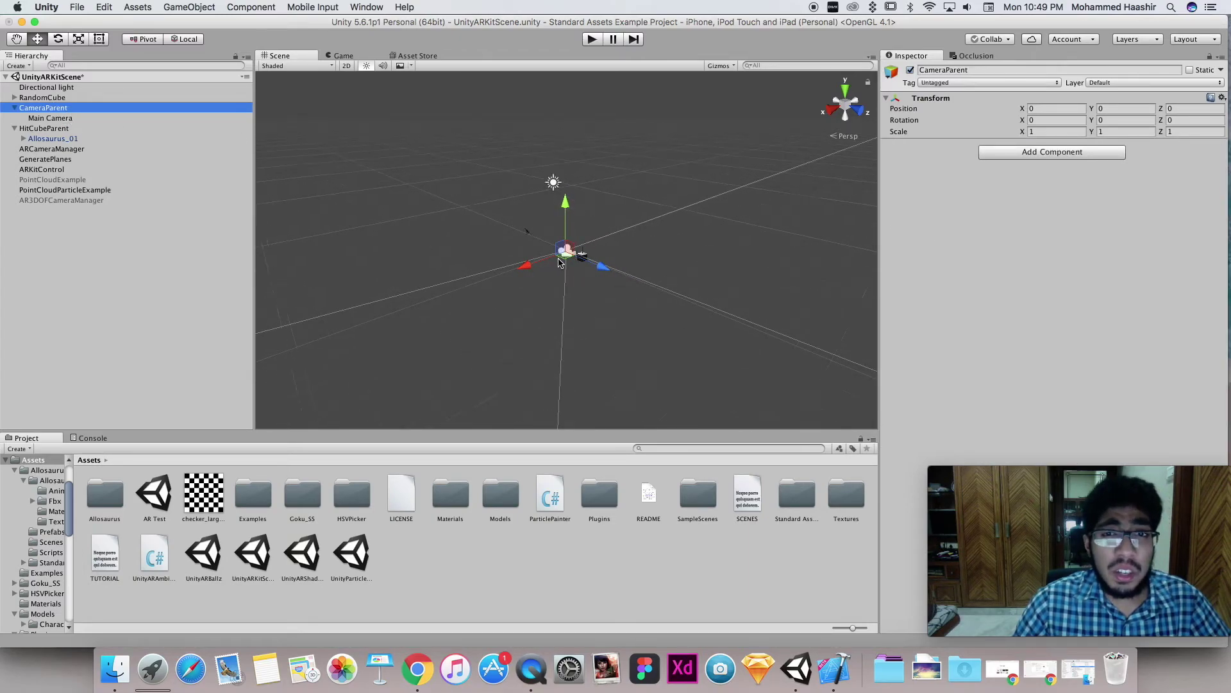
pyautogui.scroll(3, 559, 263)
pyautogui.scroll(-3, 559, 263)
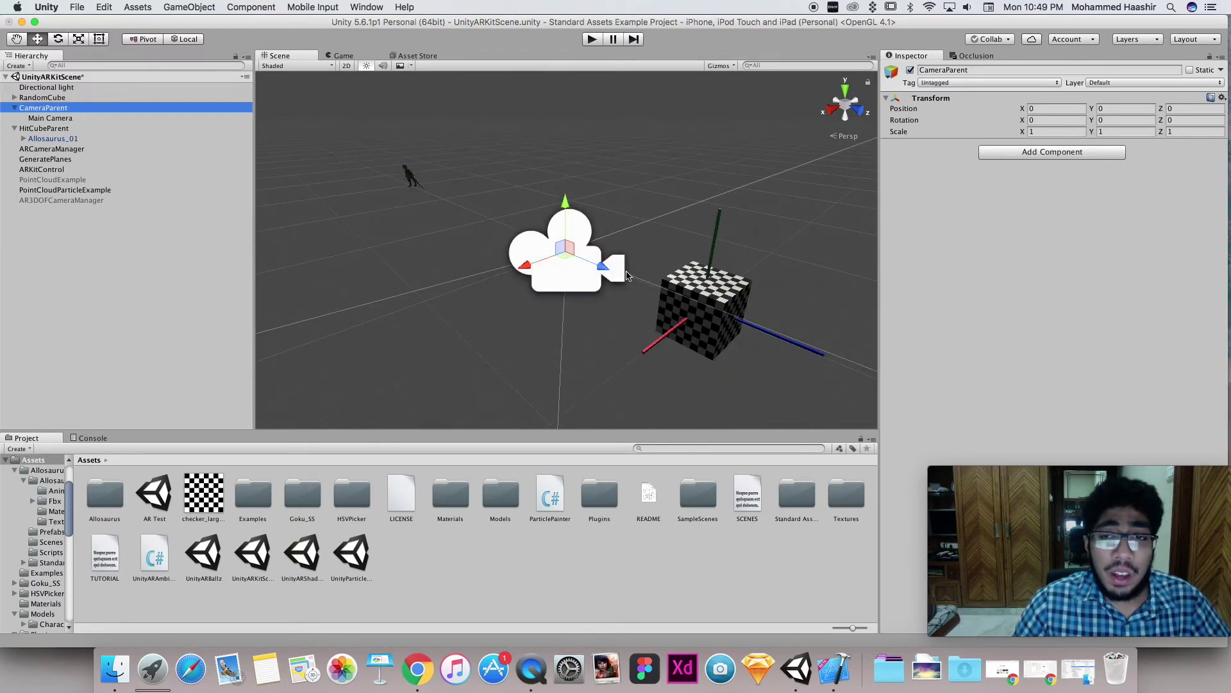
# Delete the checkered RandomCube from the scene.
pyautogui.click(51, 118)
pyautogui.click(77, 98)
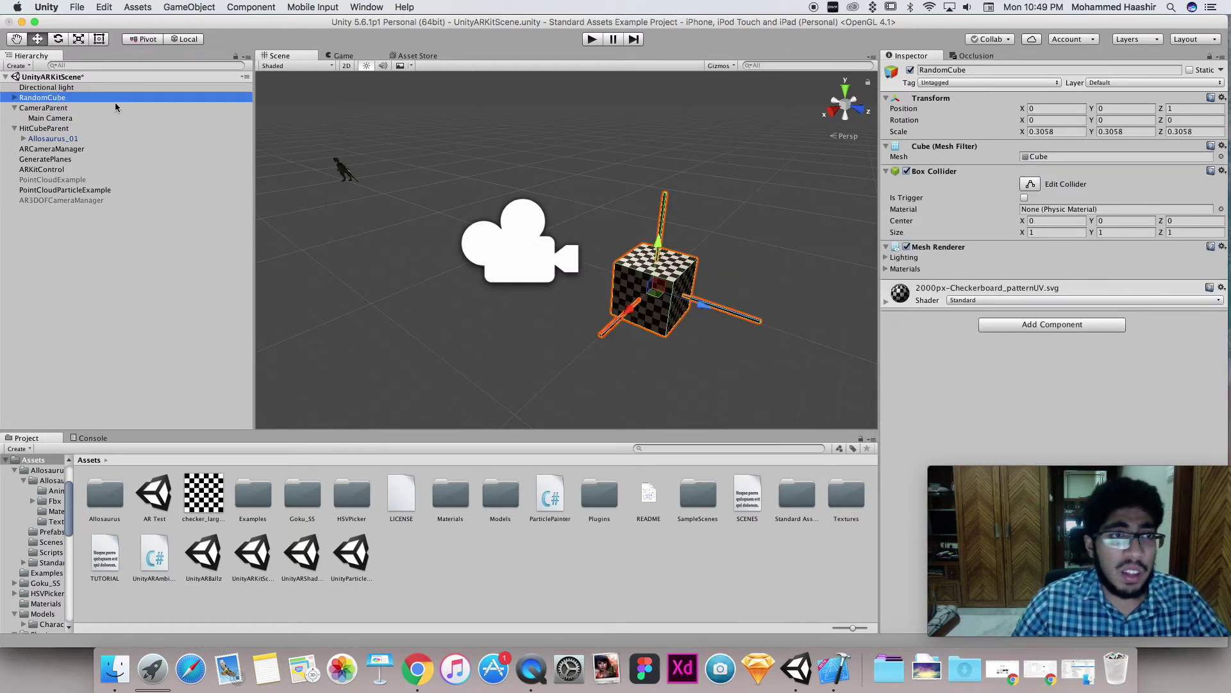
pyautogui.press('super+BackSpace')
pyautogui.moveTo(498, 250); pyautogui.dragTo(521, 256, button='right')
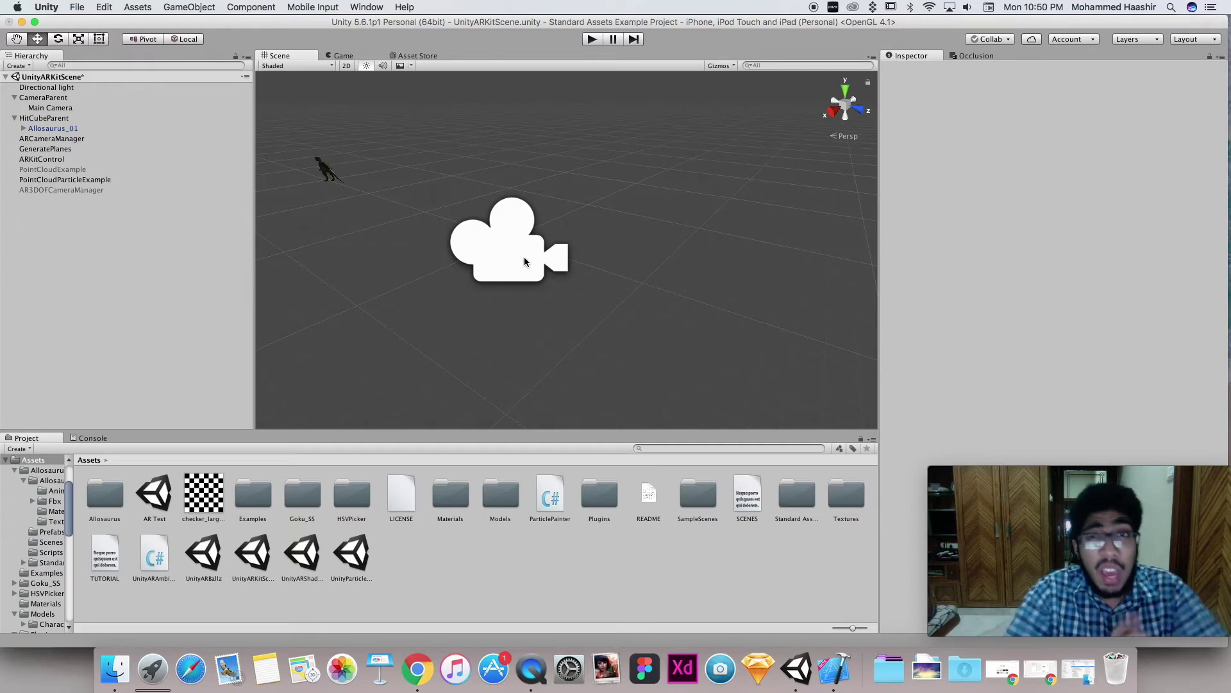
# Inspect the settings of the Main Camera, Allosaurus_01 and HitCubeParent to compare their positions.
pyautogui.click(525, 260)
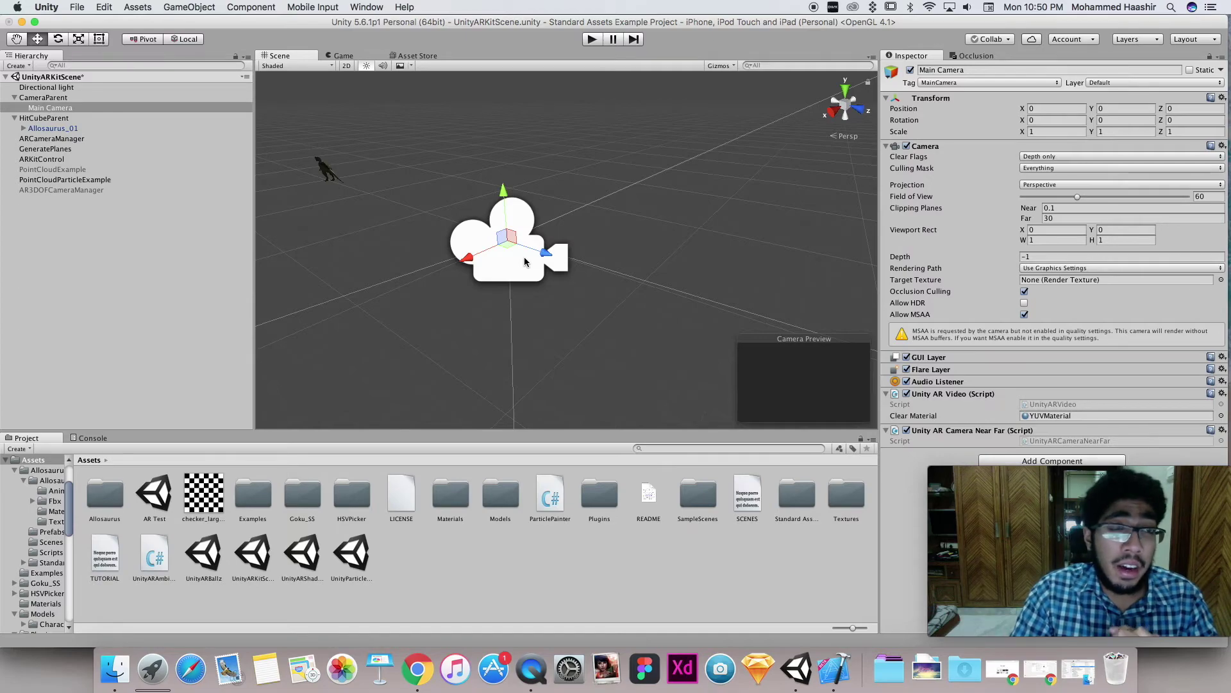
pyautogui.click(326, 169)
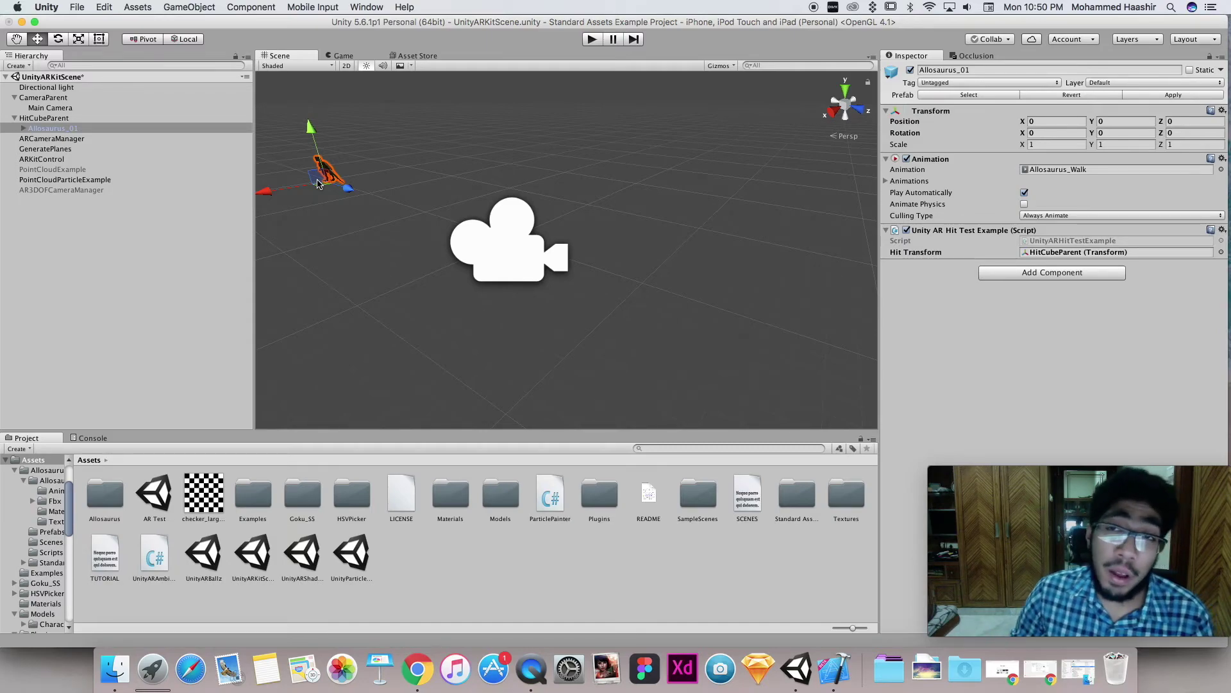
pyautogui.click(59, 120)
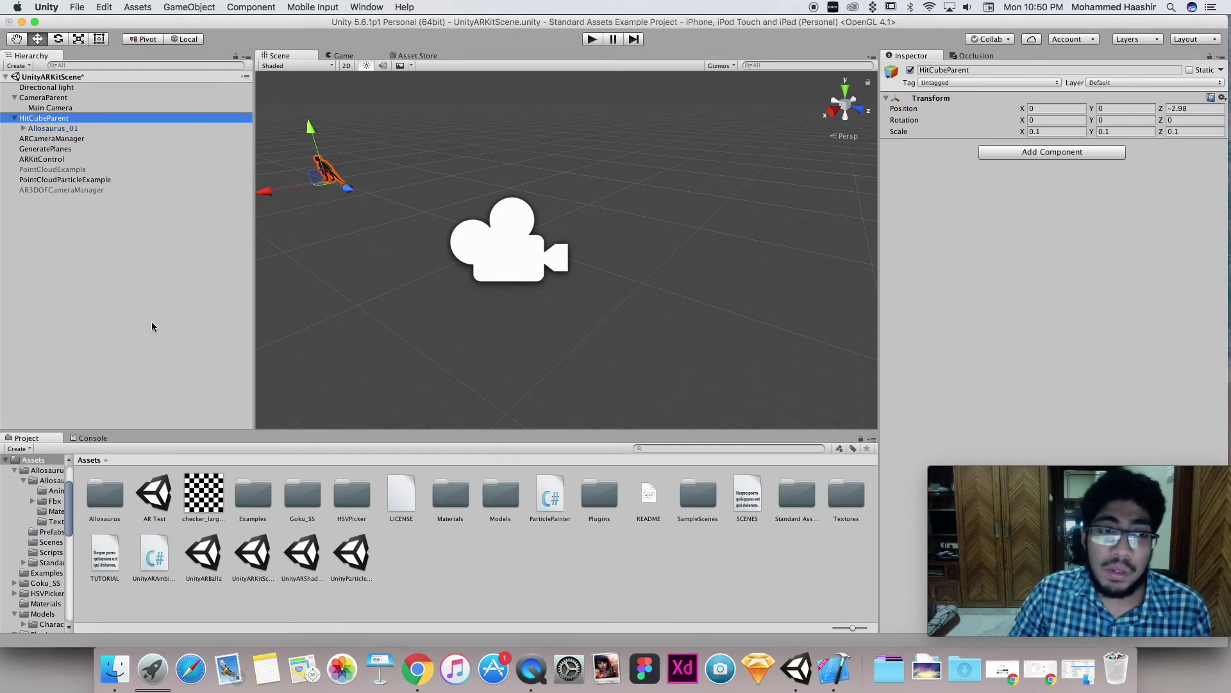
# Look over the UnityARBallz and UnityARShadows example scenes, and inspect the settings of Allosaurus_01 and CameraParent.
pyautogui.click(217, 558)
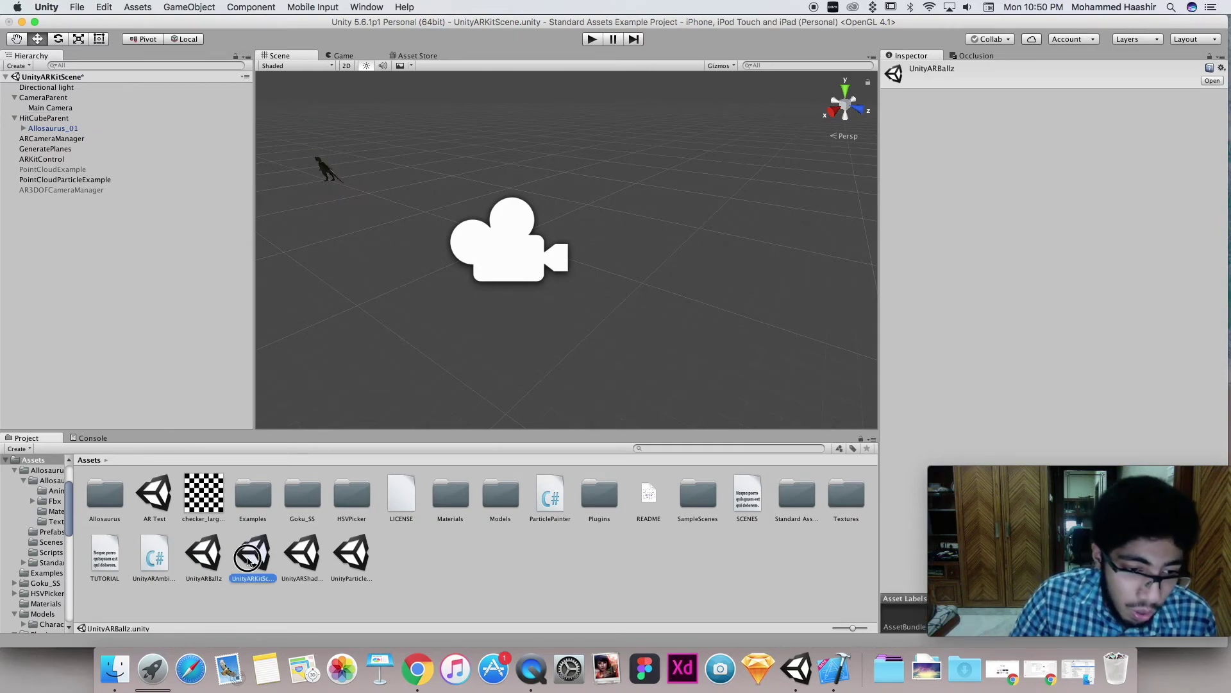
pyautogui.click(302, 553)
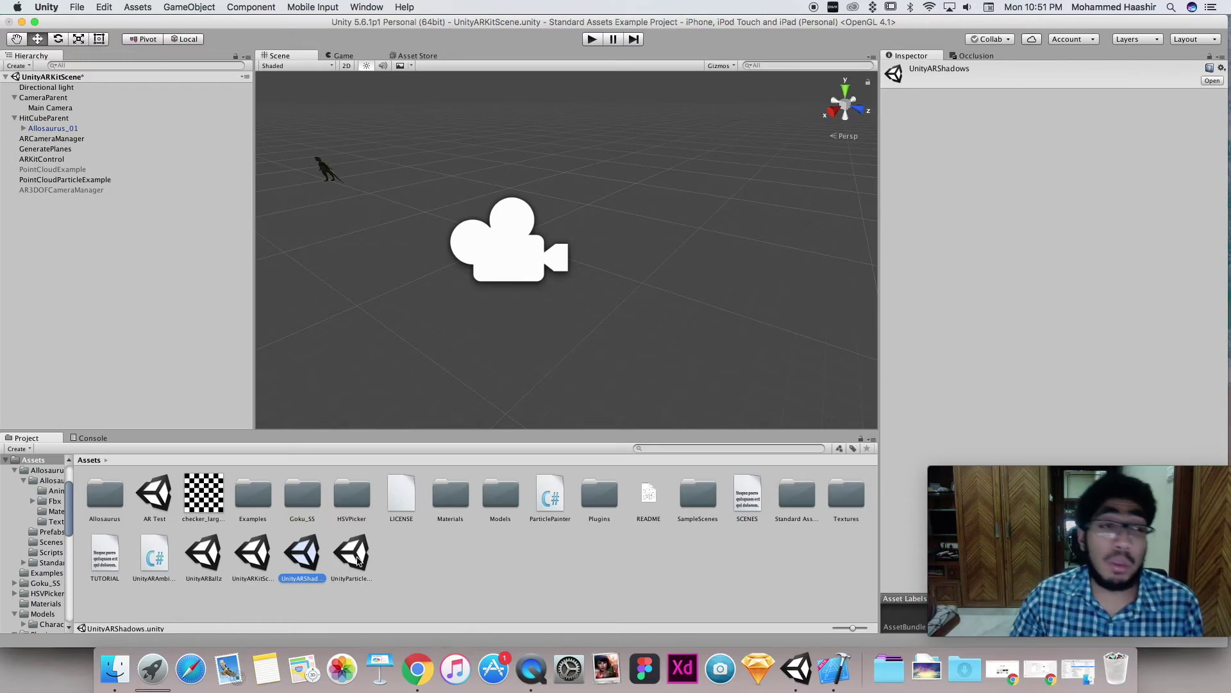
pyautogui.click(25, 228)
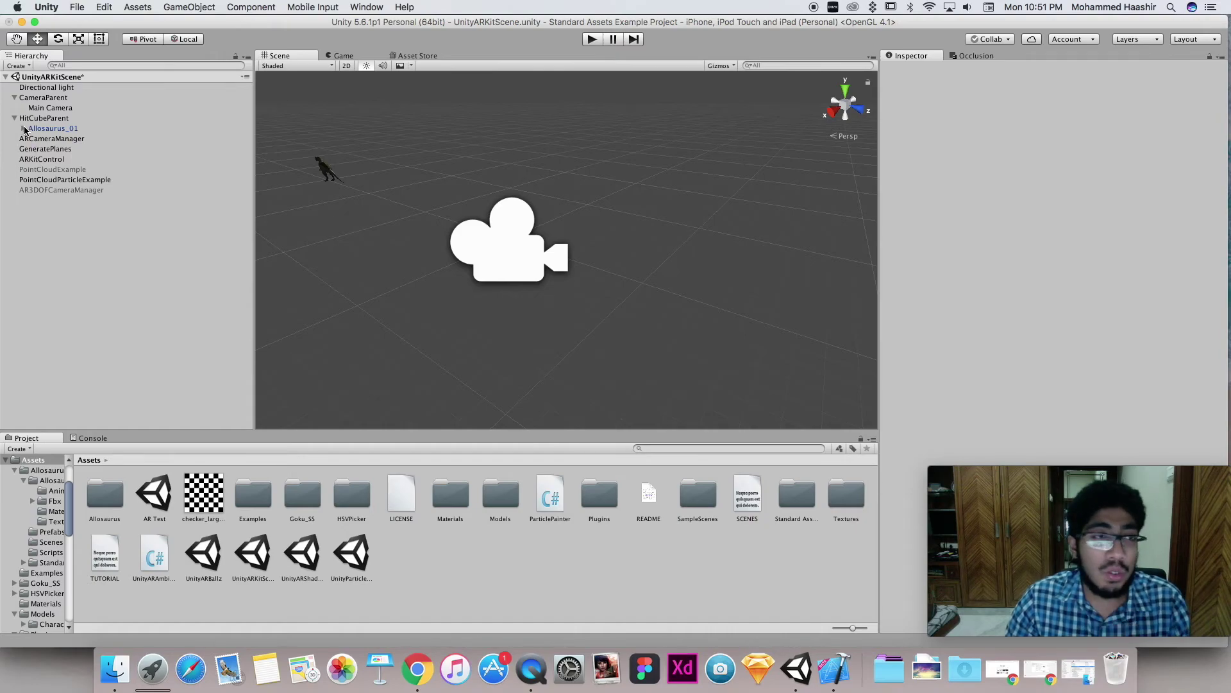
pyautogui.click(48, 131)
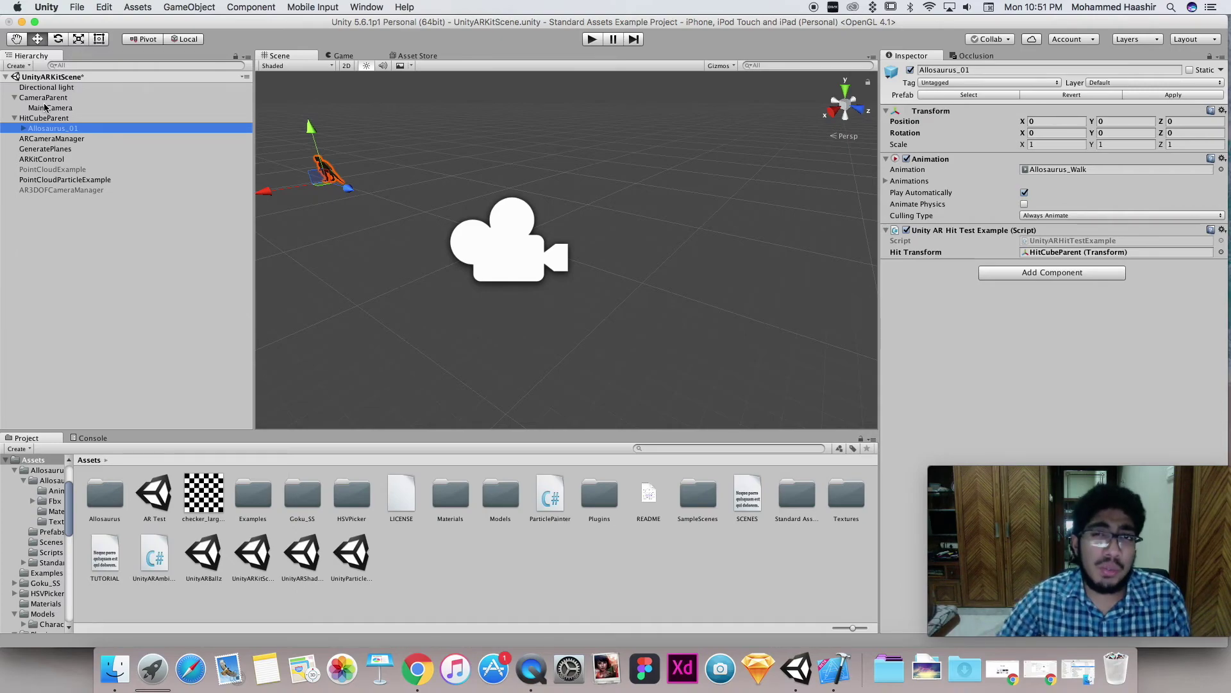
pyautogui.click(45, 99)
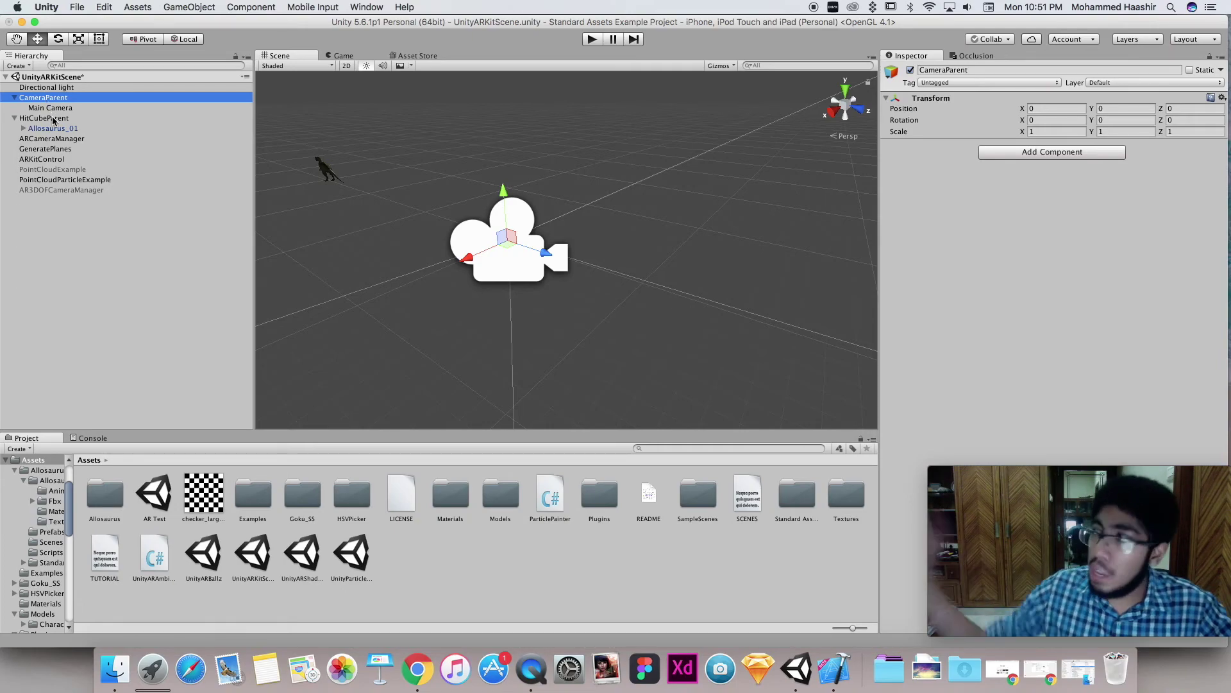
pyautogui.keyDown('alt'); pyautogui.moveTo(365, 198); pyautogui.dragTo(435, 200); pyautogui.keyUp('alt')
pyautogui.click(435, 201)
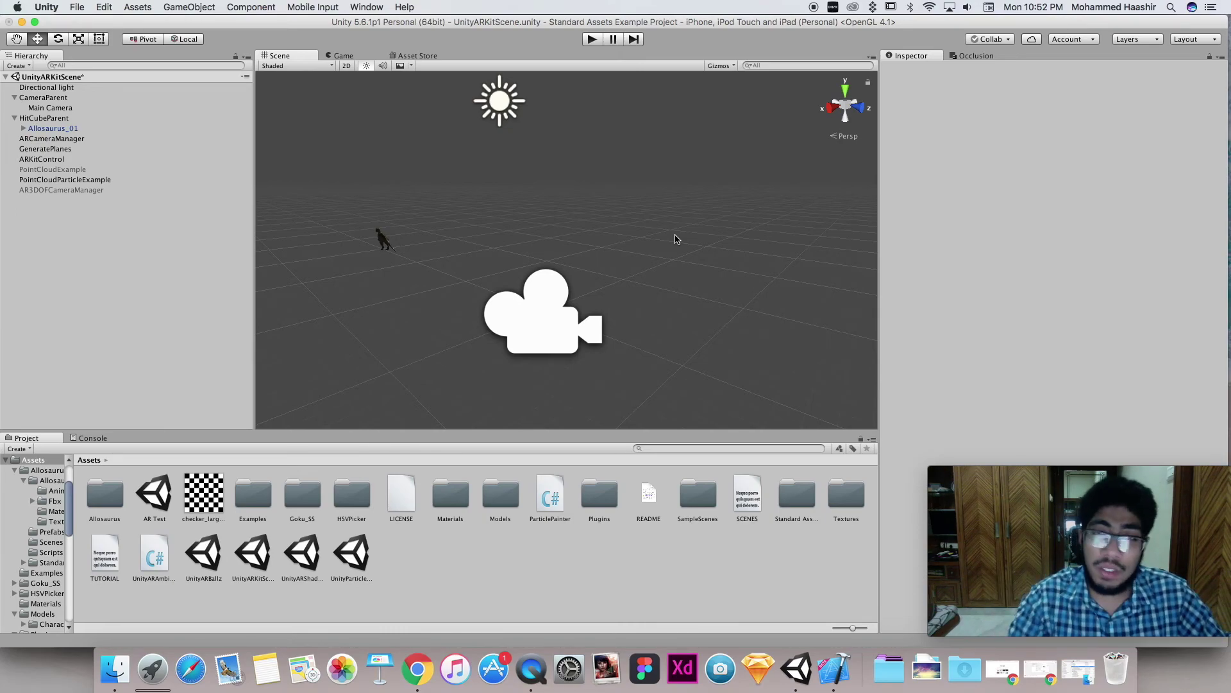
pyautogui.moveTo(667, 242); pyautogui.dragTo(641, 222, button='right')
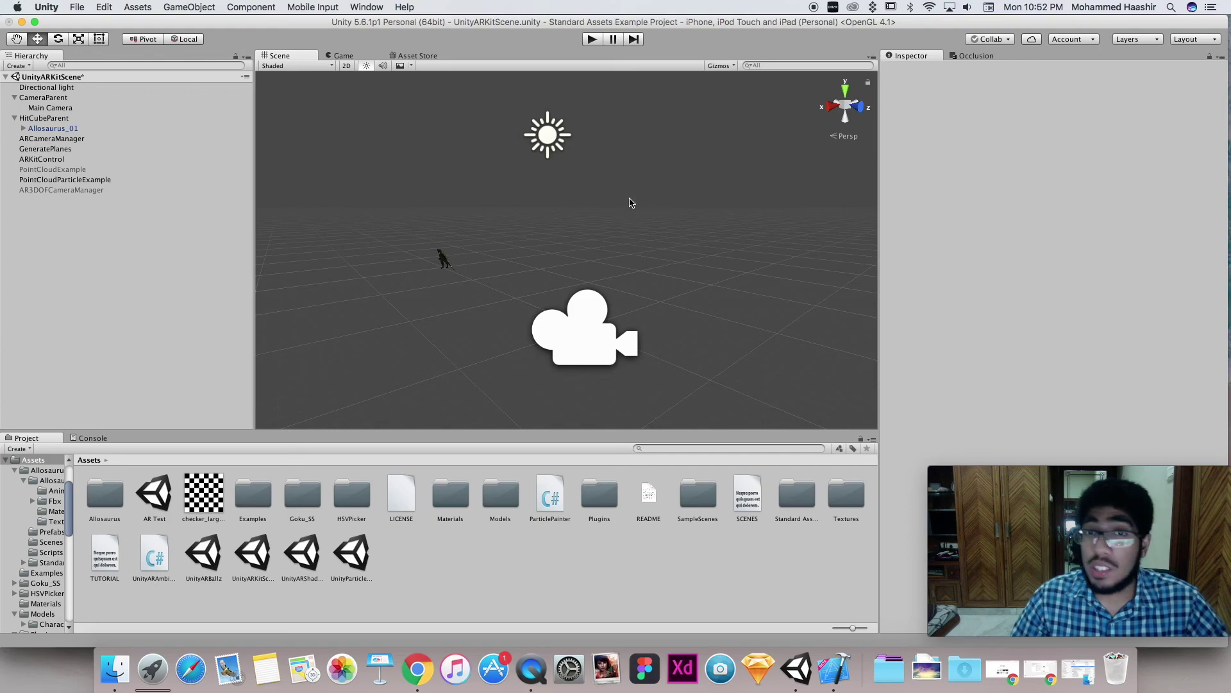
pyautogui.moveTo(637, 185); pyautogui.dragTo(660, 198, button='right')
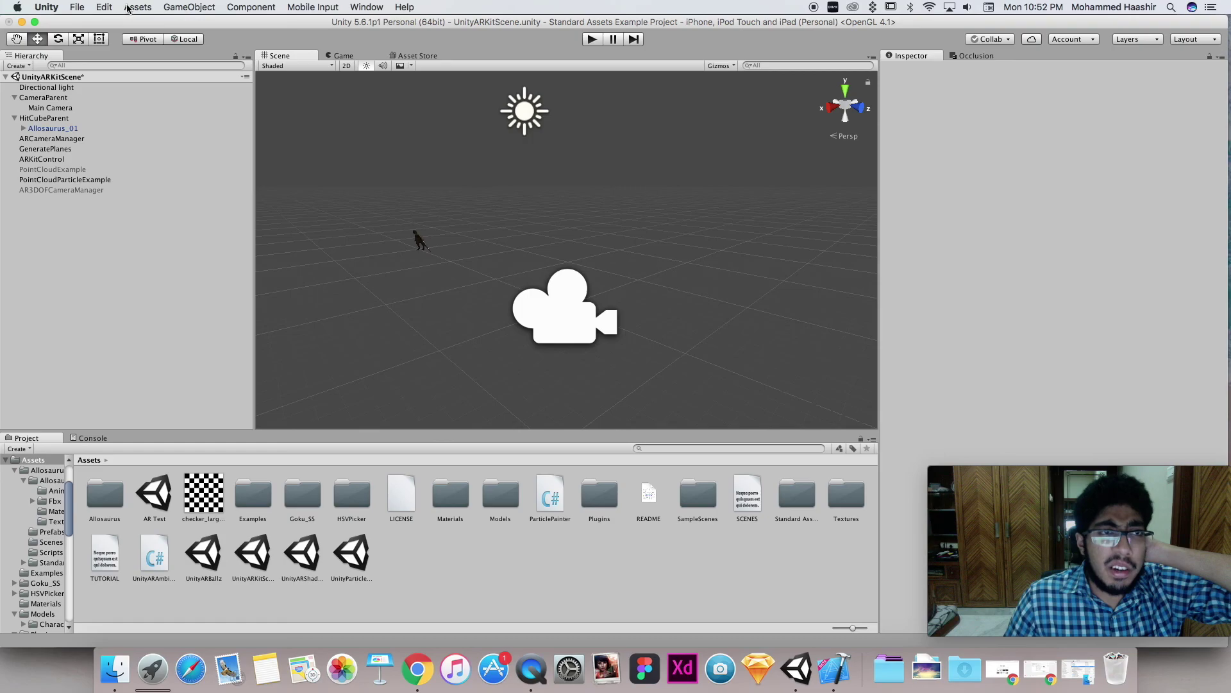
pyautogui.moveTo(274, 24); pyautogui.dragTo(304, 8)
pyautogui.keyDown('alt'); pyautogui.moveTo(402, 233); pyautogui.dragTo(398, 238); pyautogui.keyUp('alt')
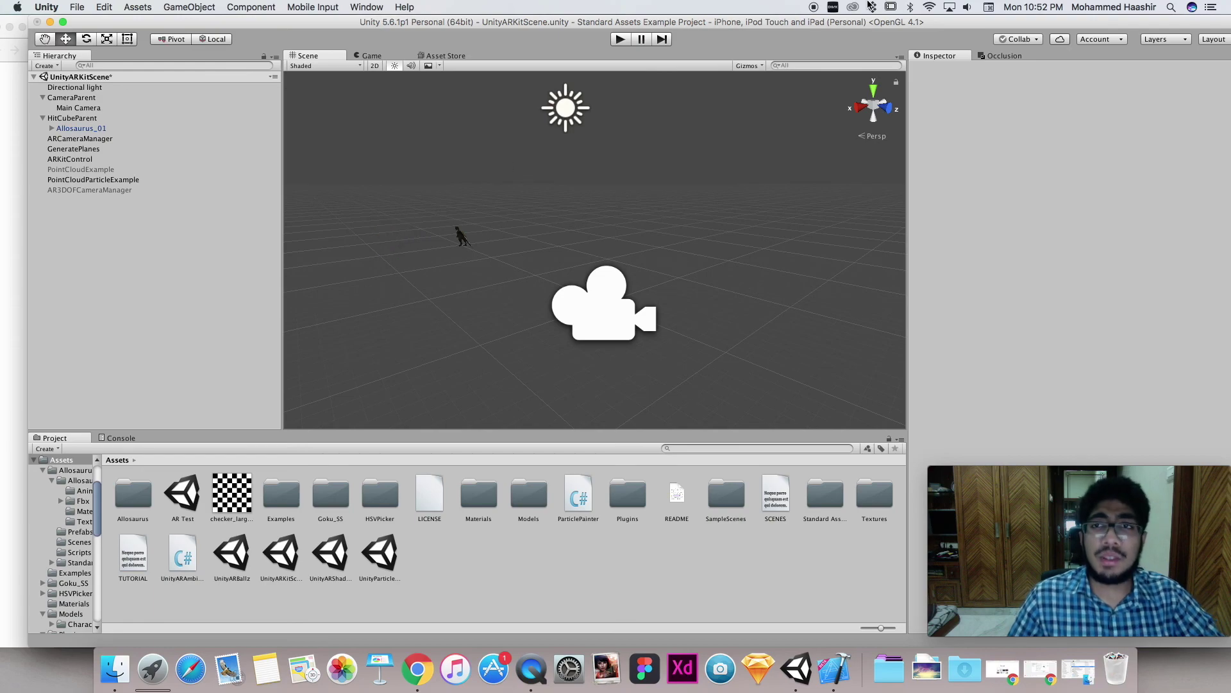